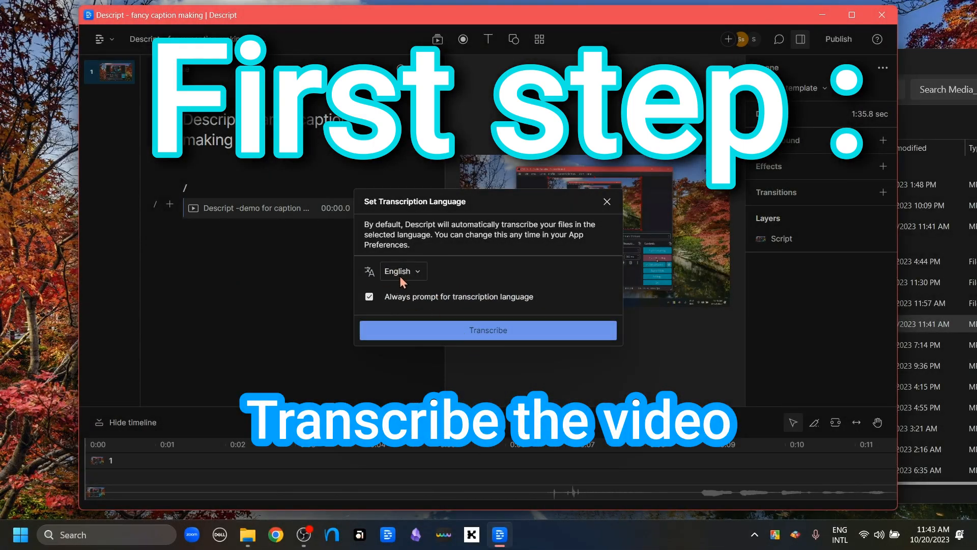
Step: Transcribe the imported video in English with one speaker and enter the speaker's name
left_click(484, 331)
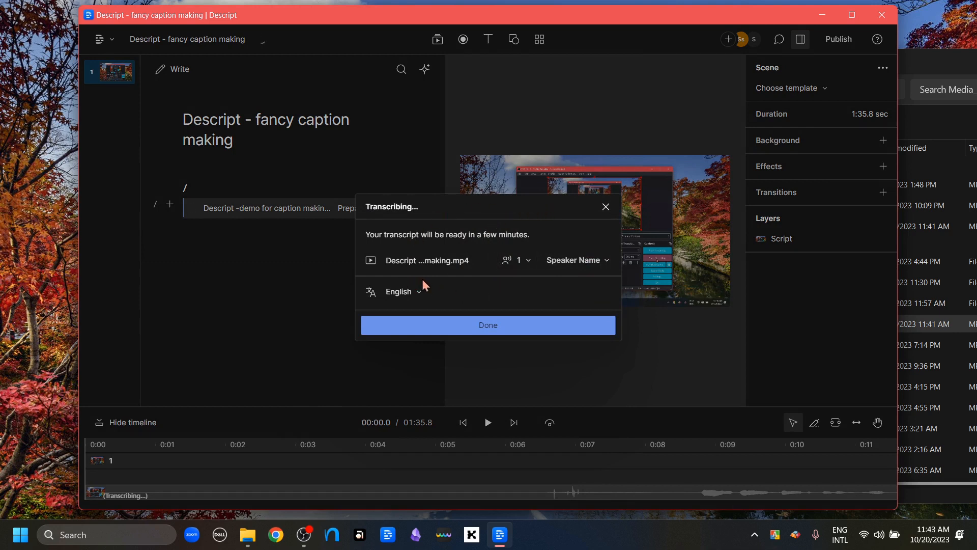
left_click(529, 262)
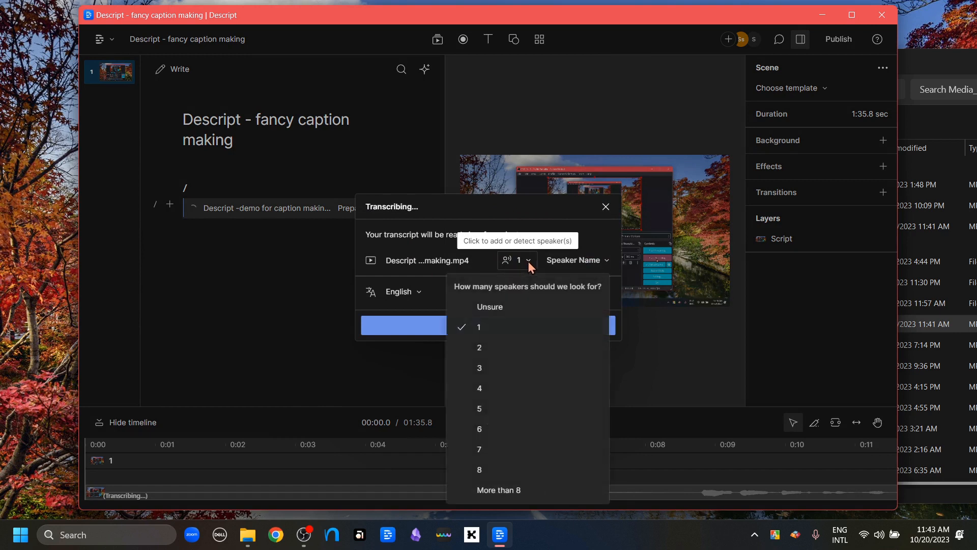
left_click(530, 261)
left_click(587, 260)
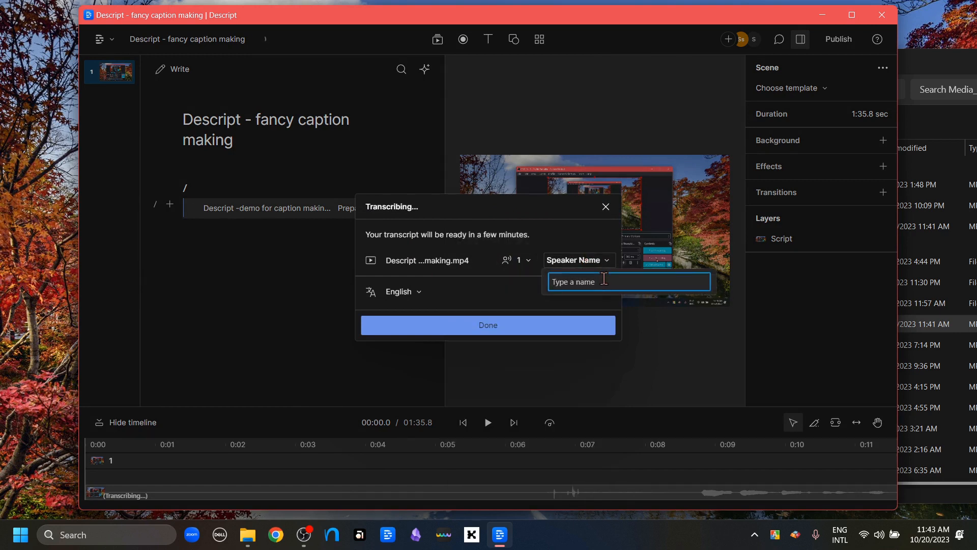
type("Tamalika")
key("Return")
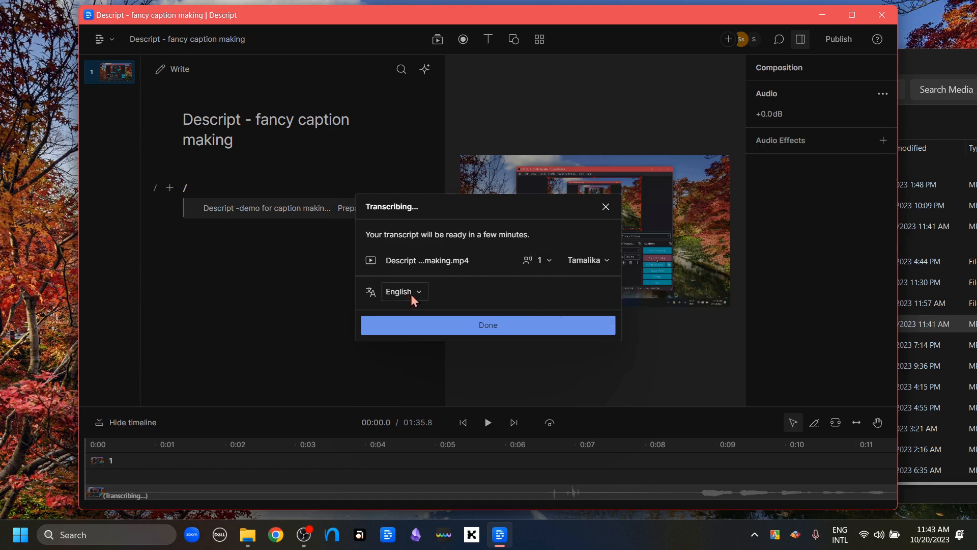
left_click(485, 326)
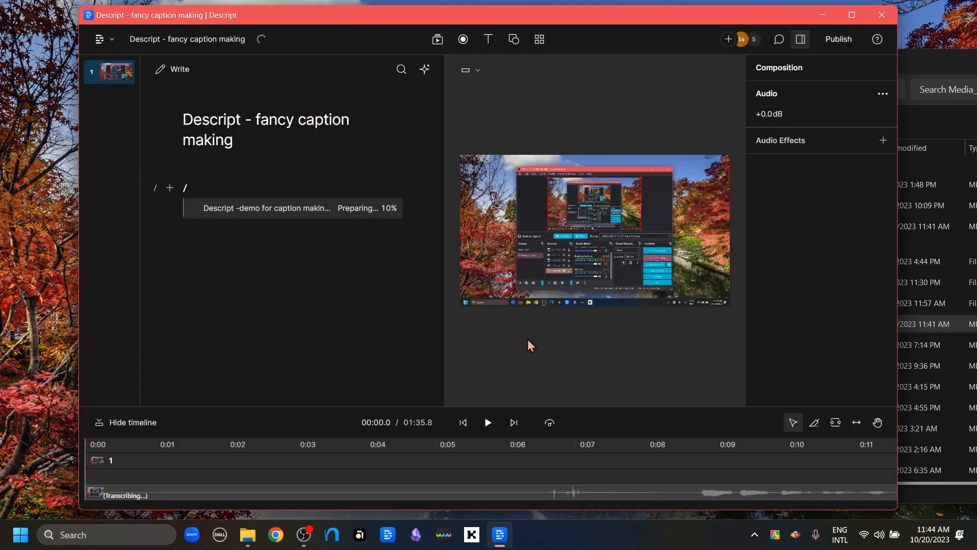
Step: Close the File Explorer window showing the screen recordings folder
left_click_drag(923, 62, 757, 76)
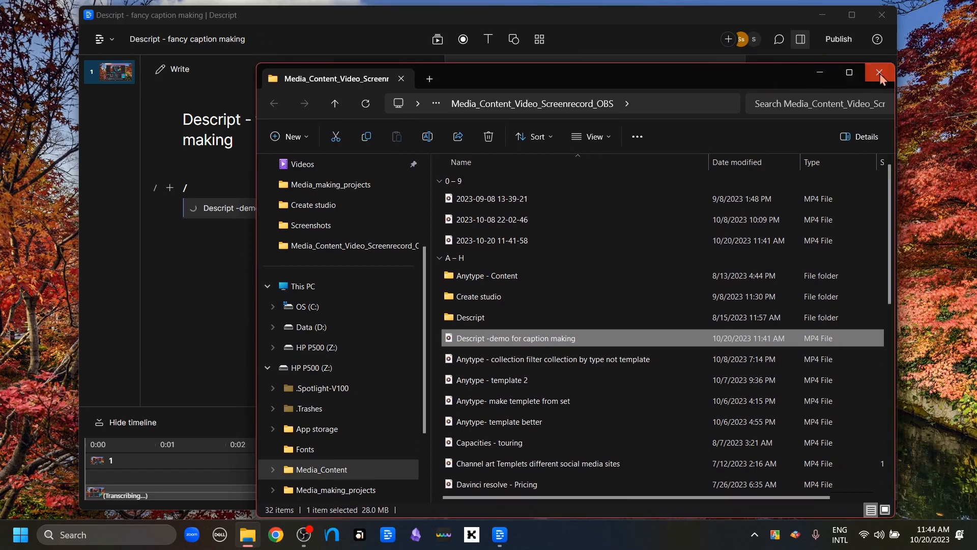
left_click(880, 74)
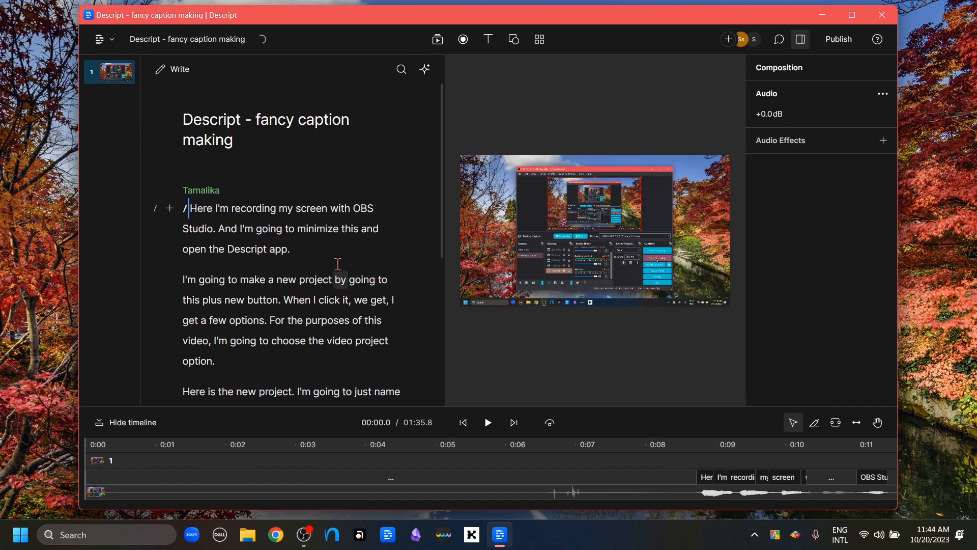
Step: Skim the finished transcript and enlarge the timeline area to show taller tracks
scroll(310, 252, "down", 5)
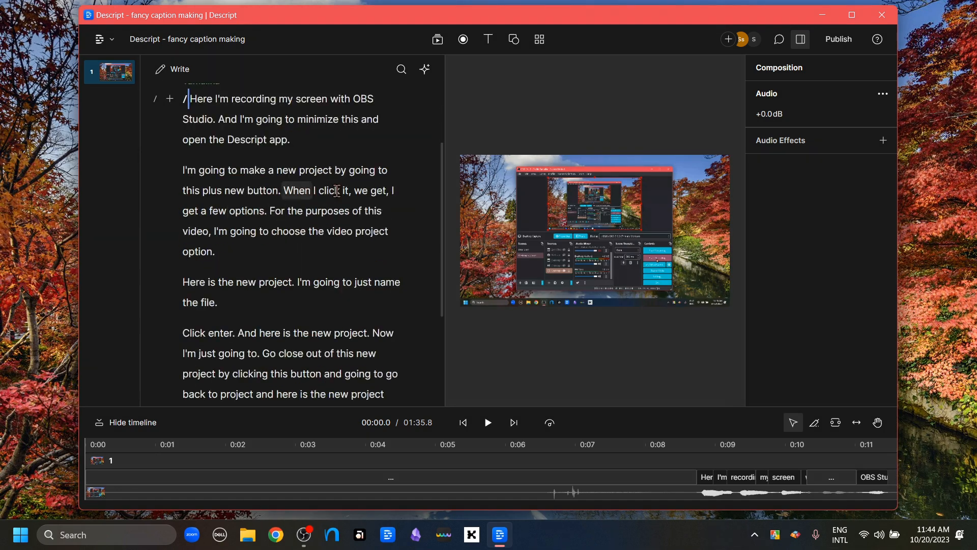
scroll(311, 283, "up", 3)
scroll(311, 283, "down", 4)
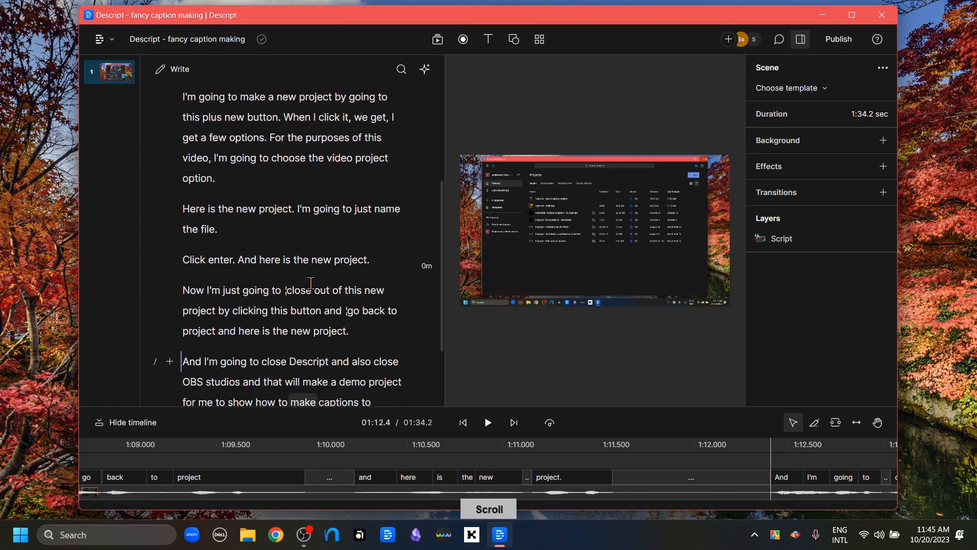
scroll(311, 283, "up", 2)
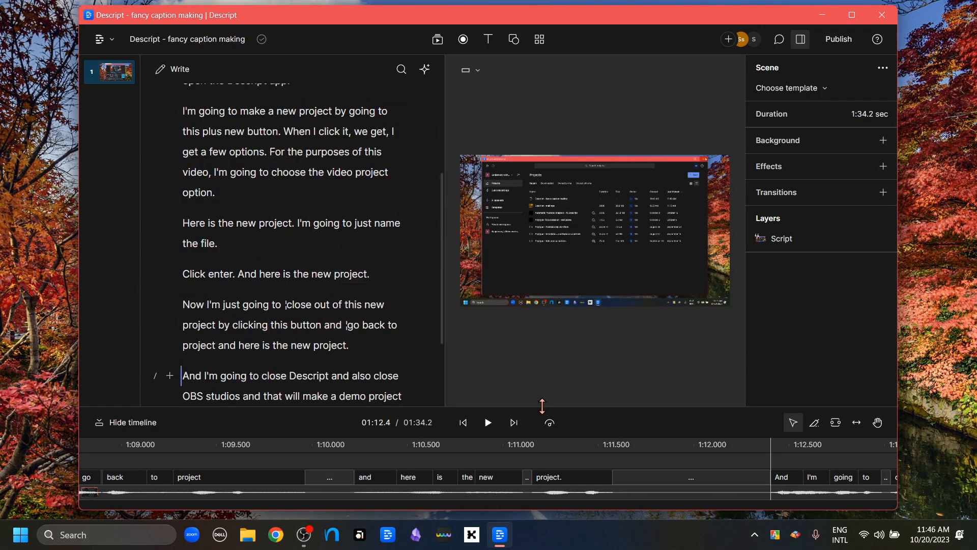
left_click_drag(543, 406, 542, 337)
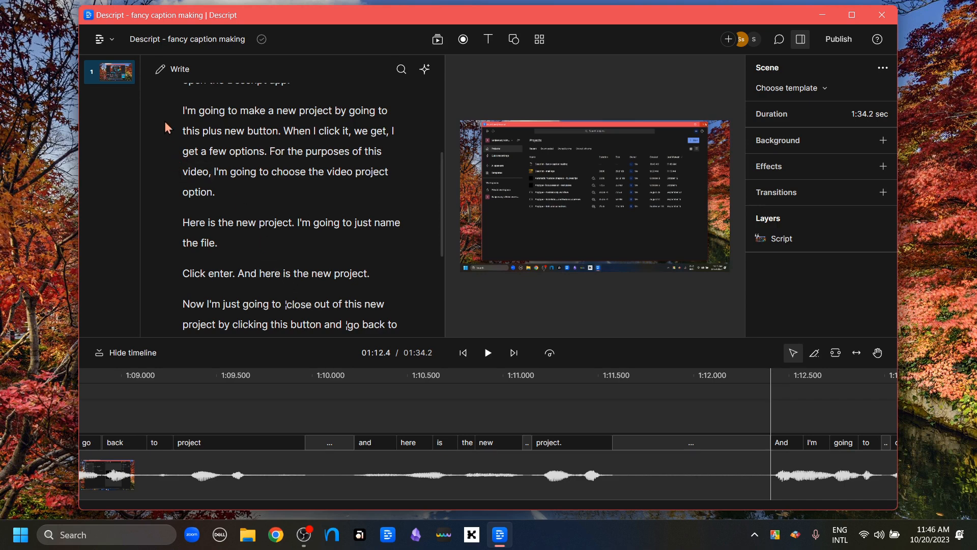
Step: Split the script into scenes before "And I'm going to minimize this" and before "I'm going to make a new project"
scroll(312, 200, "up", 5)
scroll(316, 196, "down", 5)
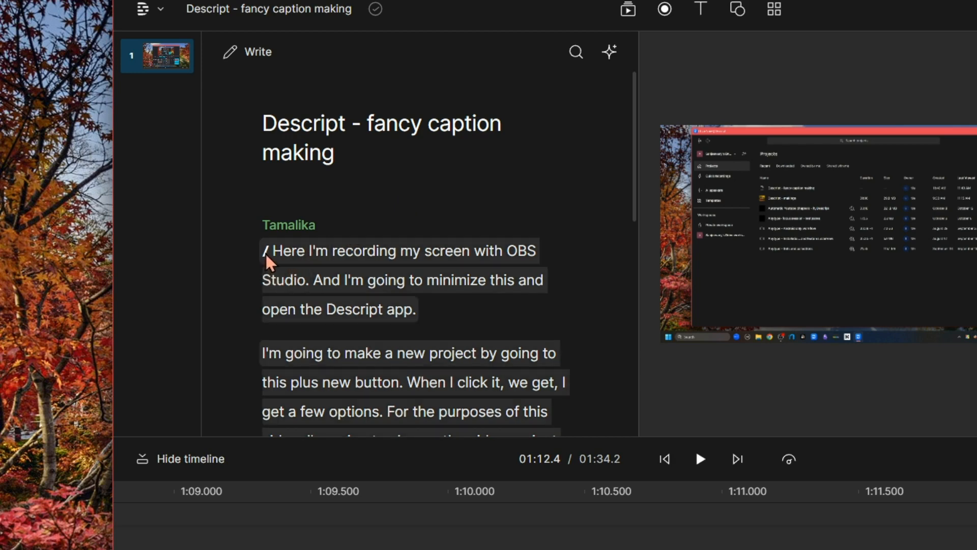
scroll(272, 267, "down", 10)
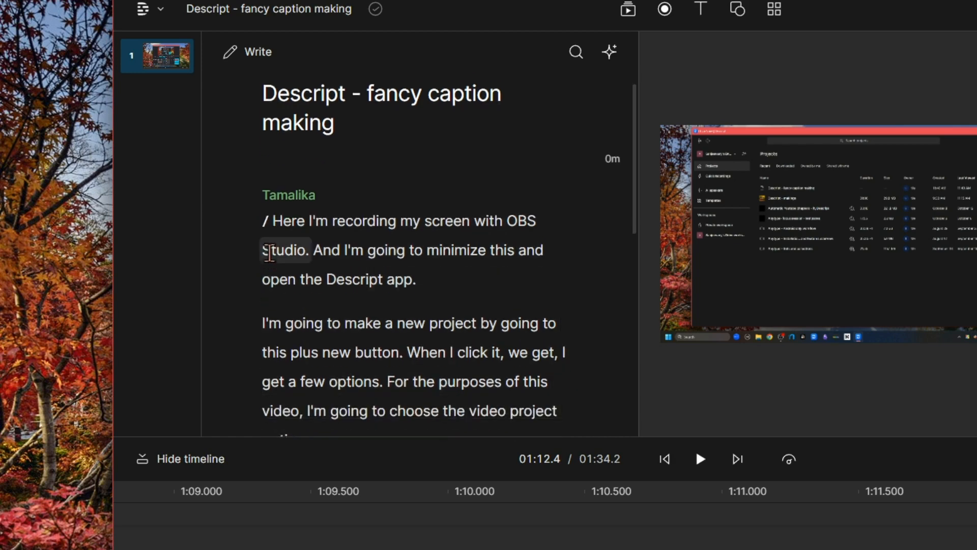
scroll(359, 336, "up", 10)
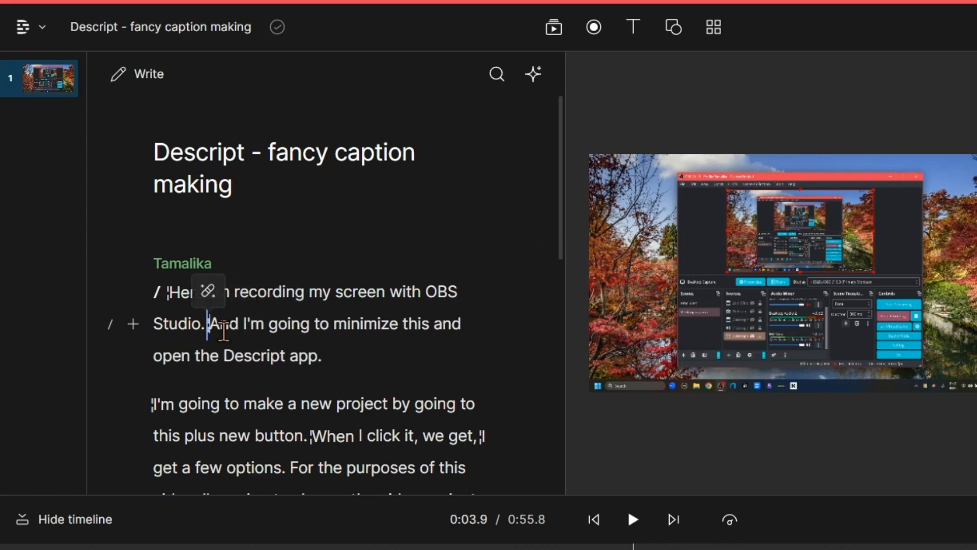
type("/")
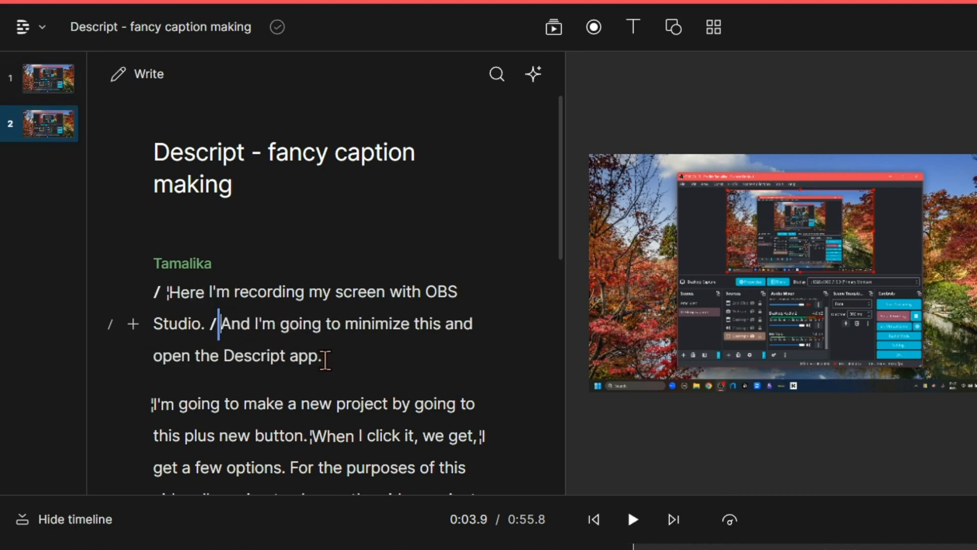
left_click(338, 360)
type("/")
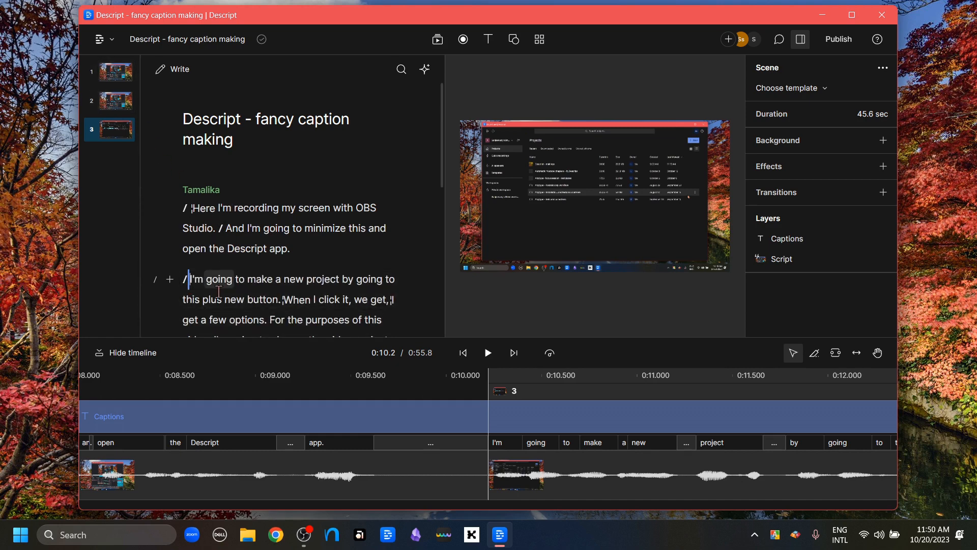
Step: Add captions to the second scene, which starts with "And I'm going to minimize this"
scroll(218, 291, "down", 5)
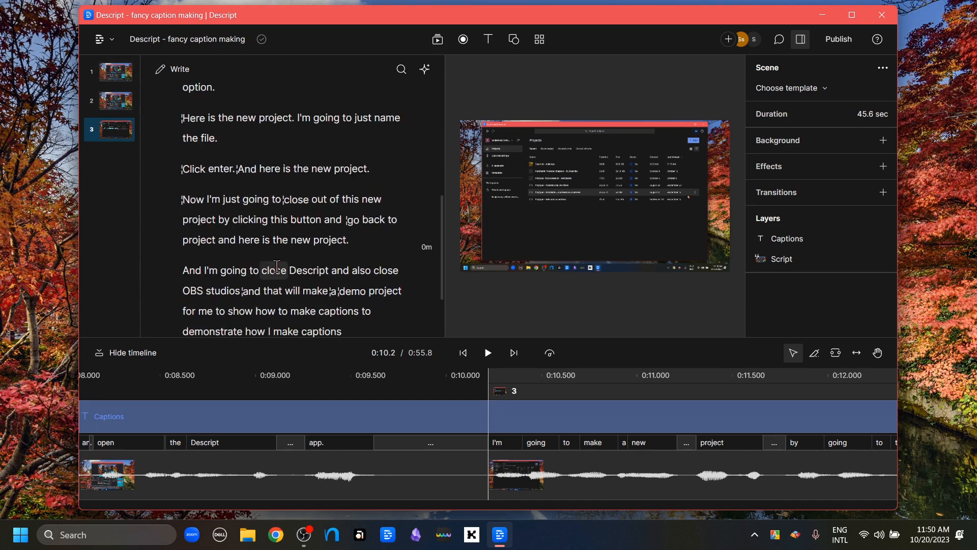
scroll(276, 265, "down", 2)
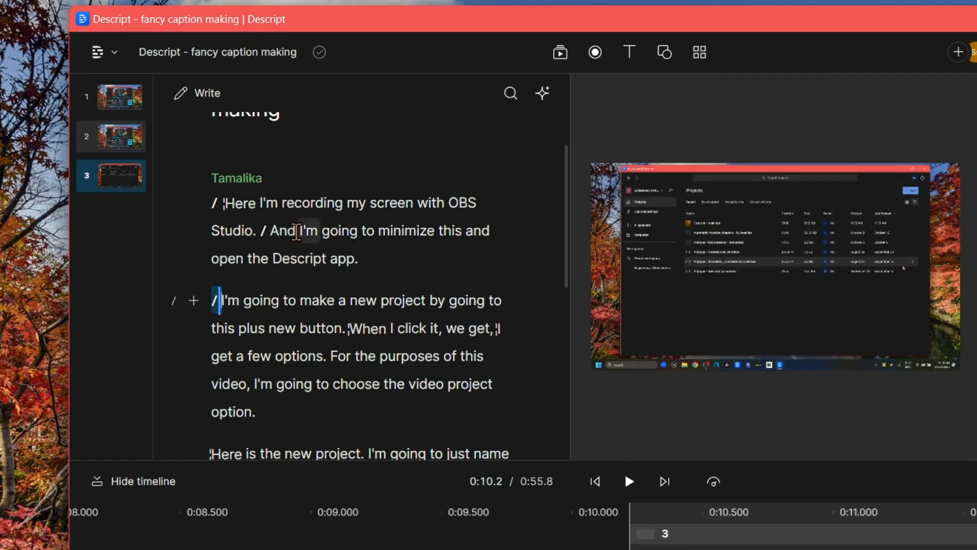
left_click(297, 231)
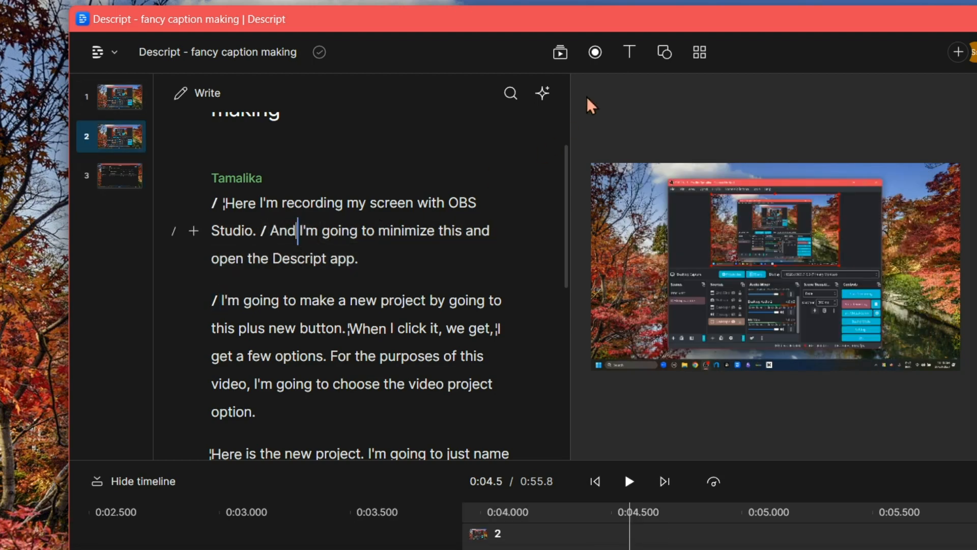
left_click(628, 55)
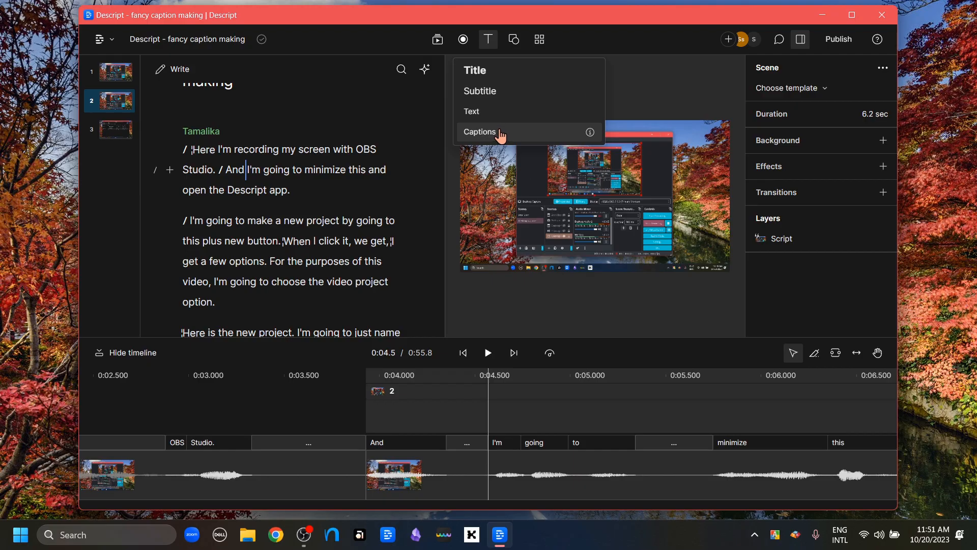
left_click(646, 185)
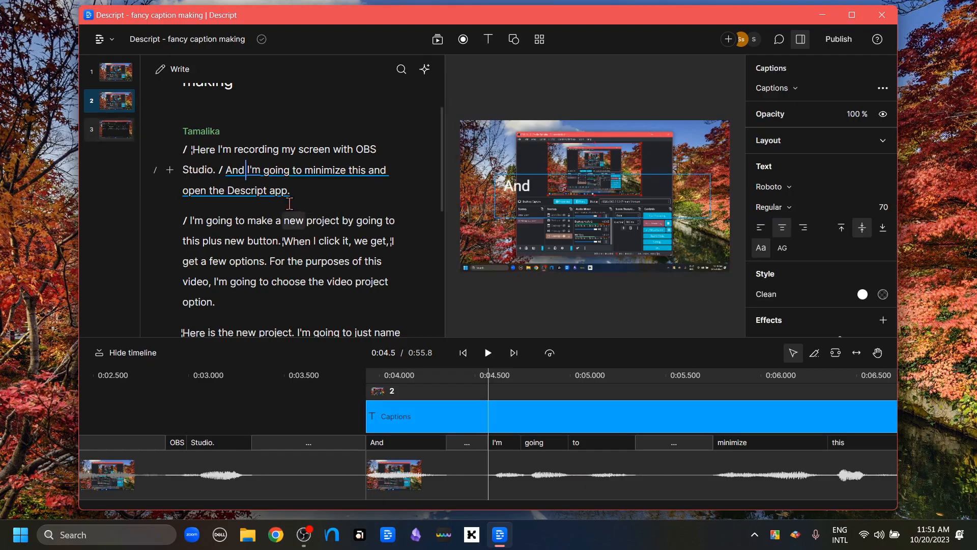
Step: Nudge the second scene's start slightly earlier on the timeline and play the scene to preview its captions
left_click(227, 173)
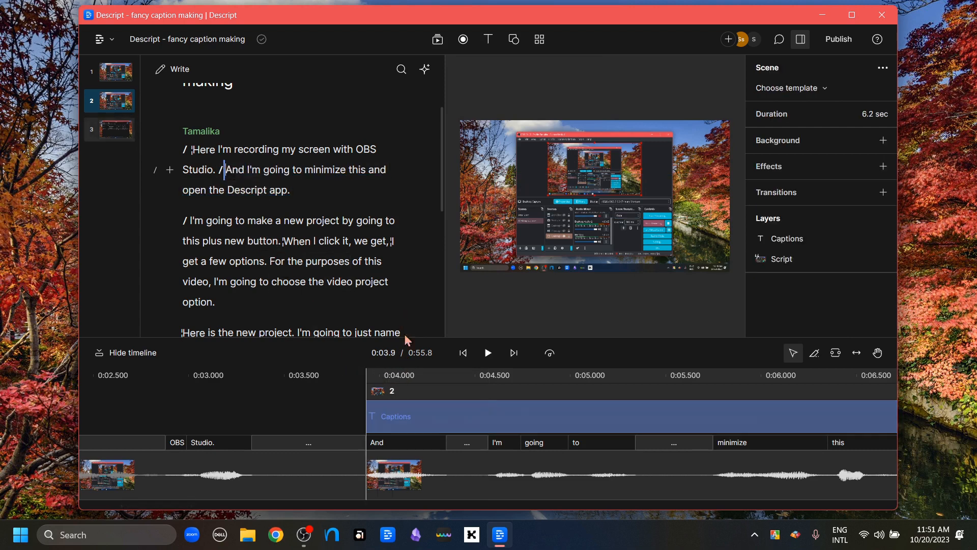
left_click(399, 410)
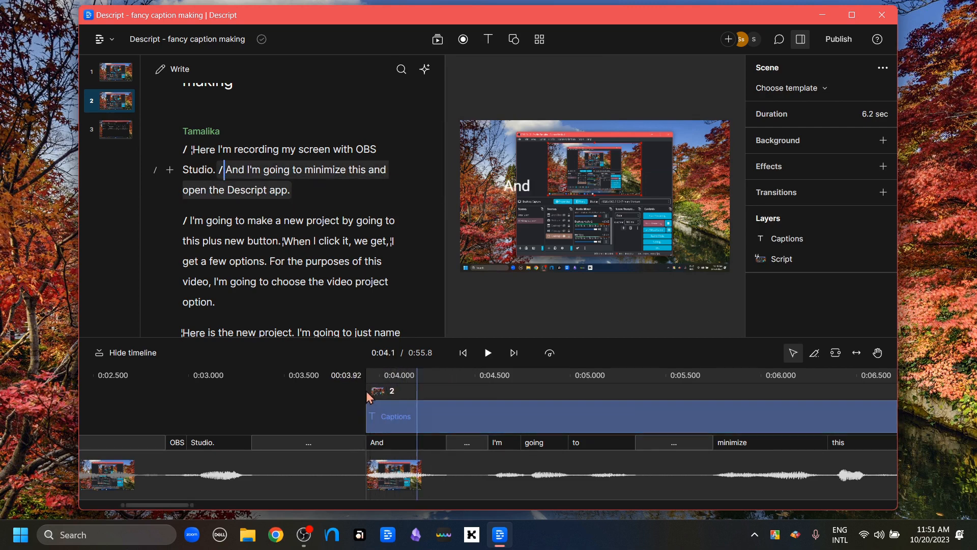
left_click_drag(366, 391, 365, 391)
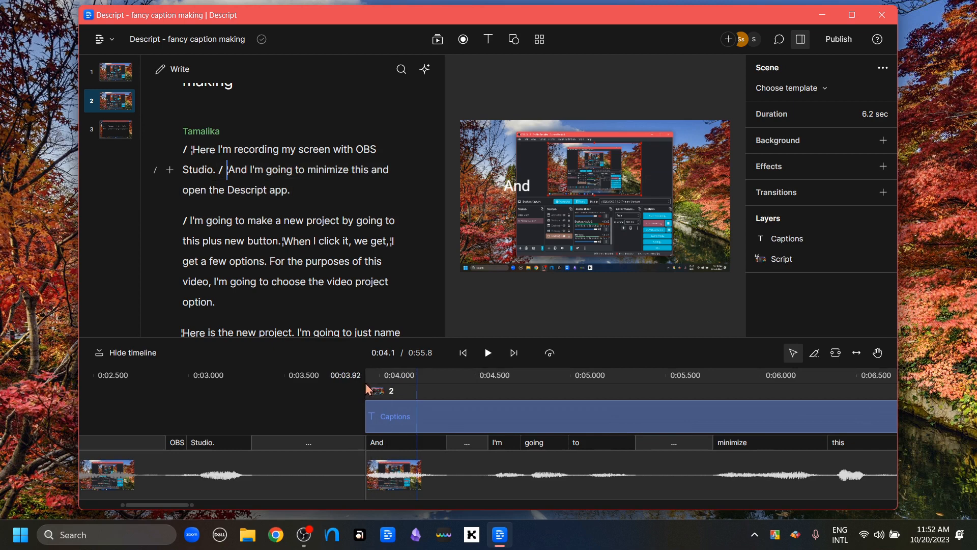
left_click(366, 385)
left_click(489, 353)
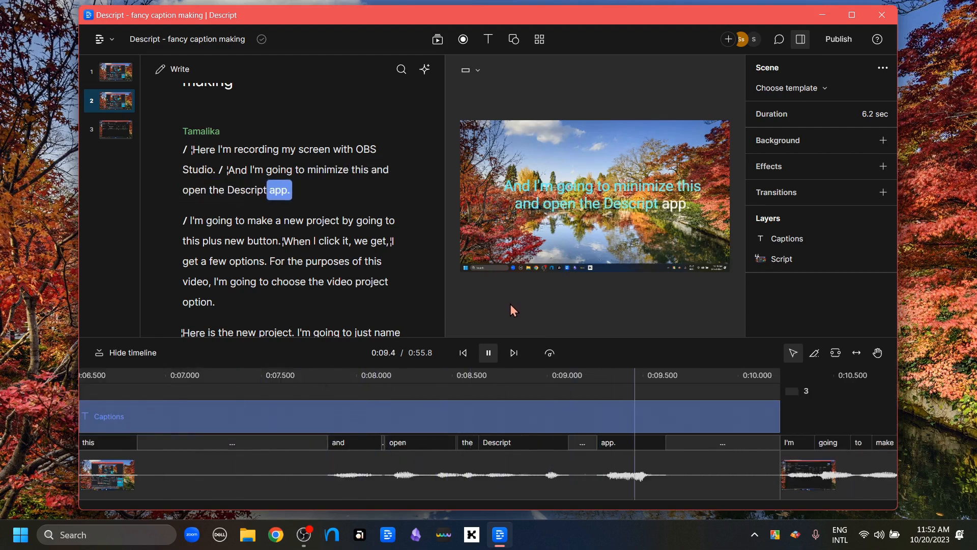
left_click(489, 353)
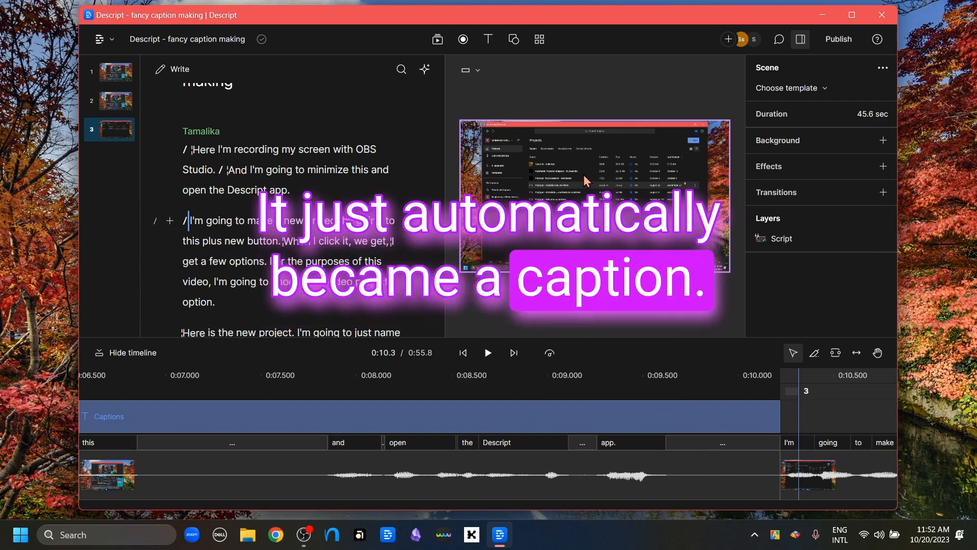
Step: Select the script passage "Here is the new project. I'm going to just name the file." and add captions to it
scroll(326, 226, "down", 2)
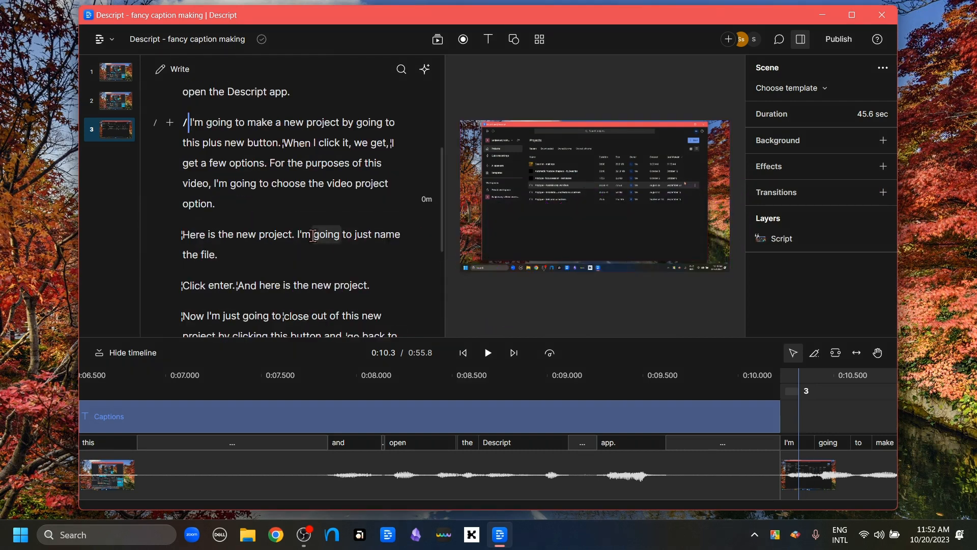
scroll(312, 229, "up", 1)
scroll(340, 223, "down", 1)
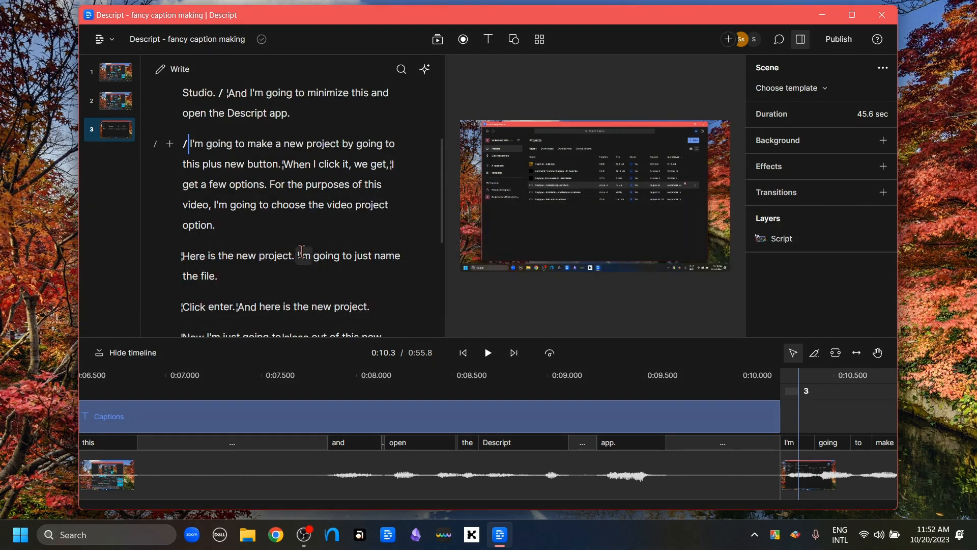
left_click(190, 258)
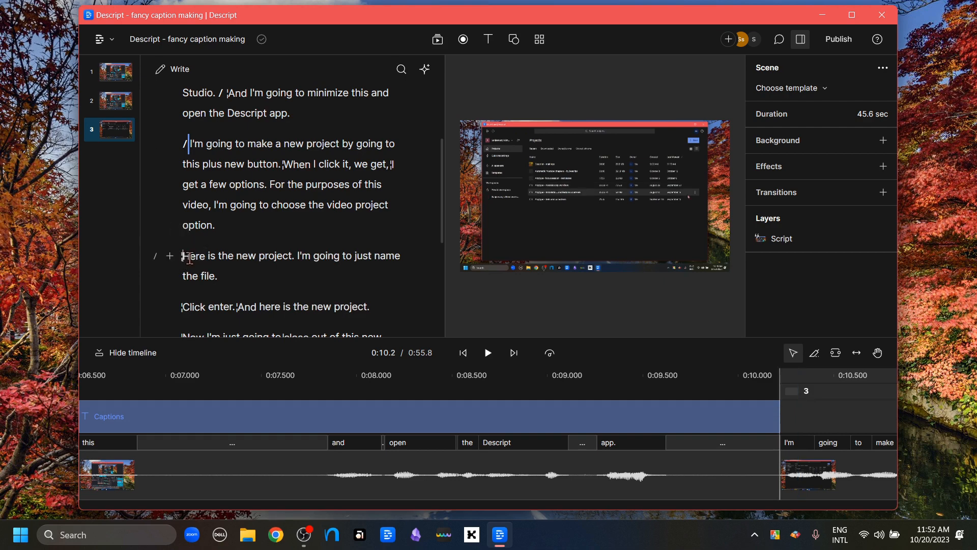
left_click_drag(183, 257, 203, 276)
key("shift+Right")
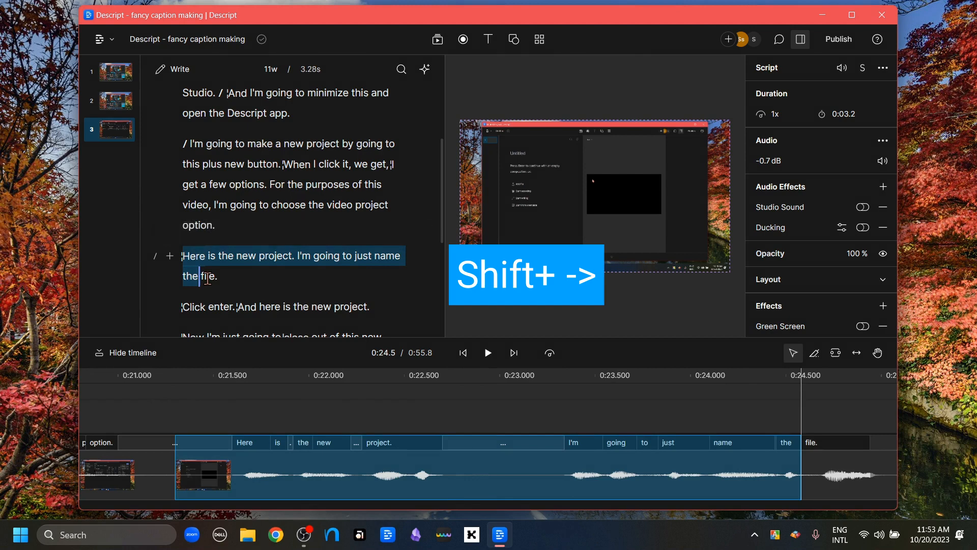
key("shift+Right")
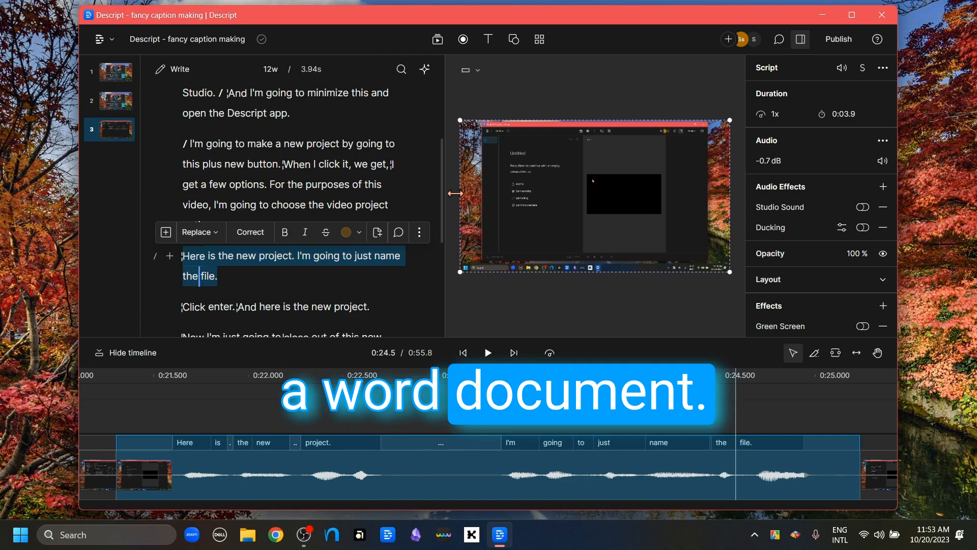
left_click(488, 41)
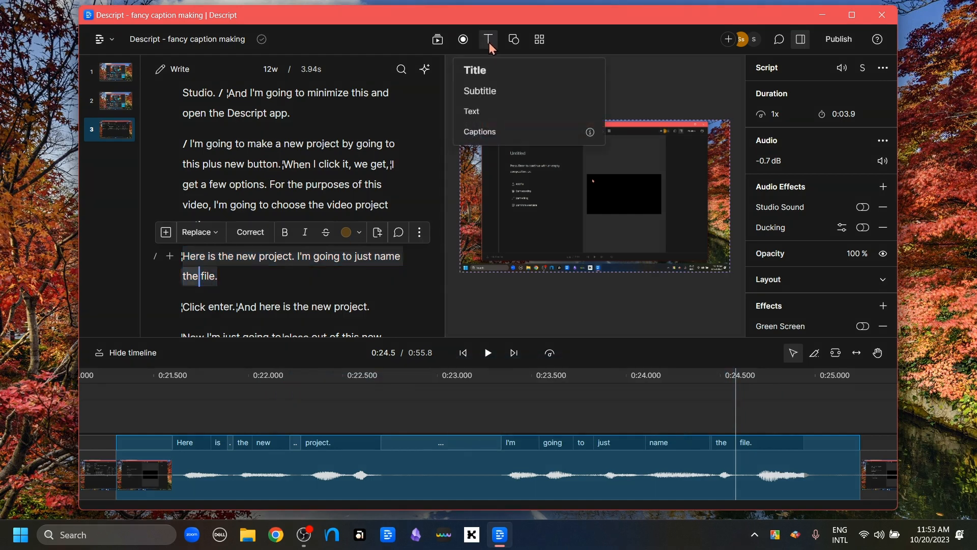
left_click(528, 145)
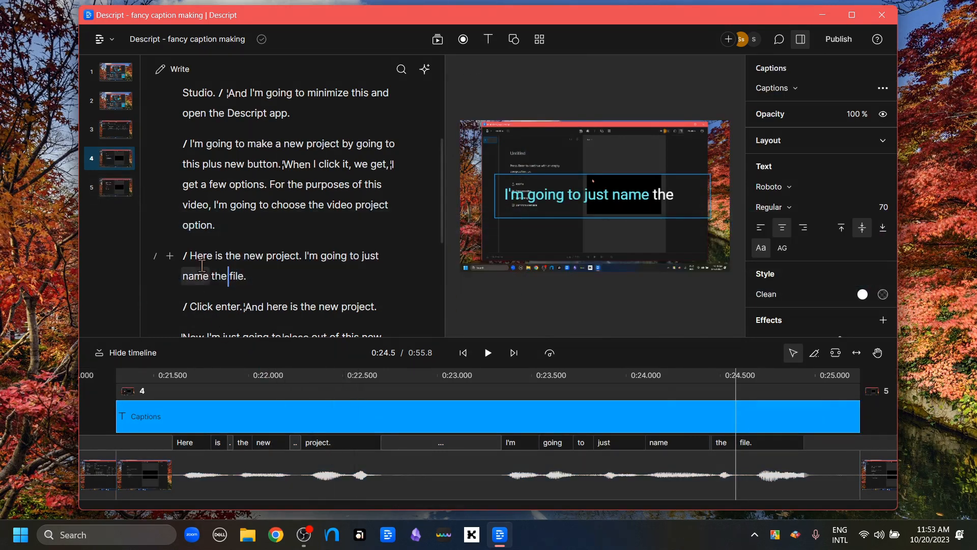
left_click(522, 196)
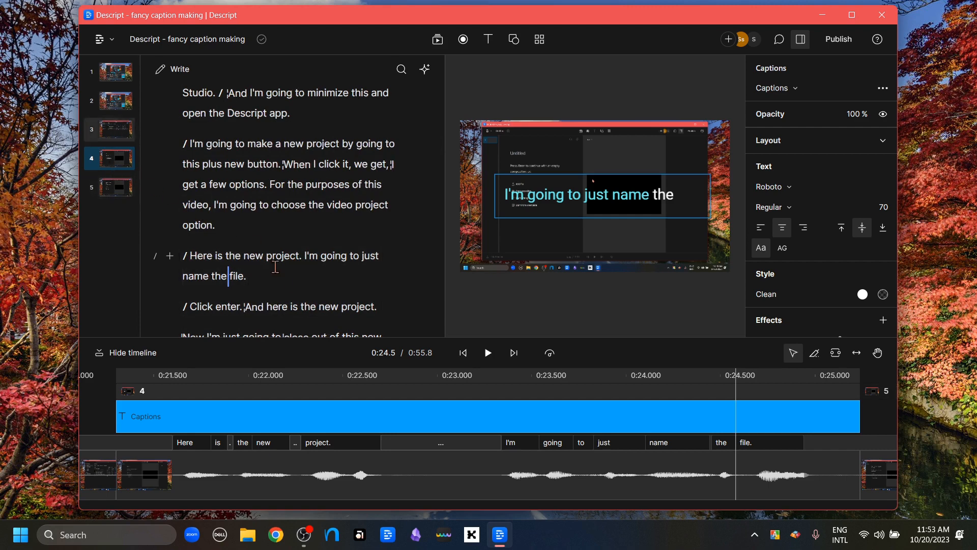
scroll(276, 267, "down", 2)
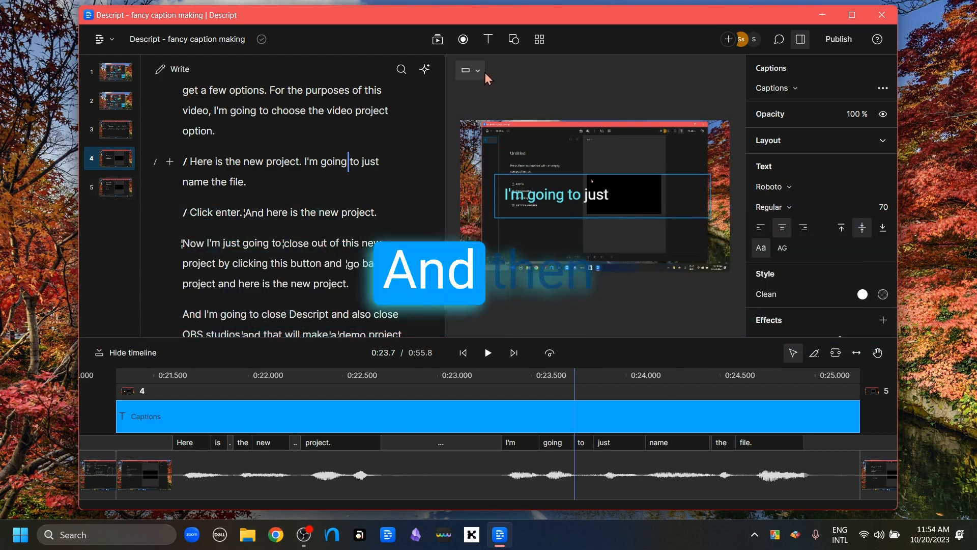
left_click(487, 40)
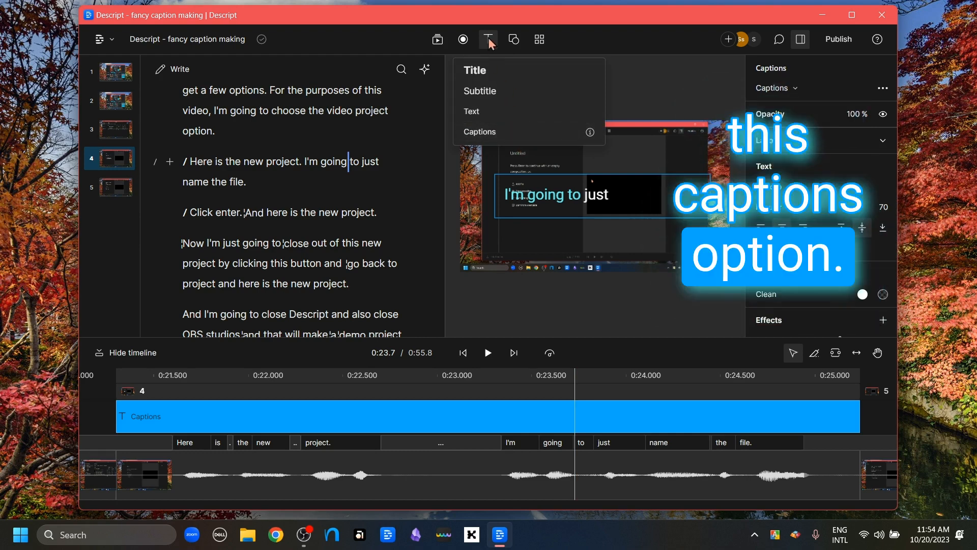
left_click(524, 147)
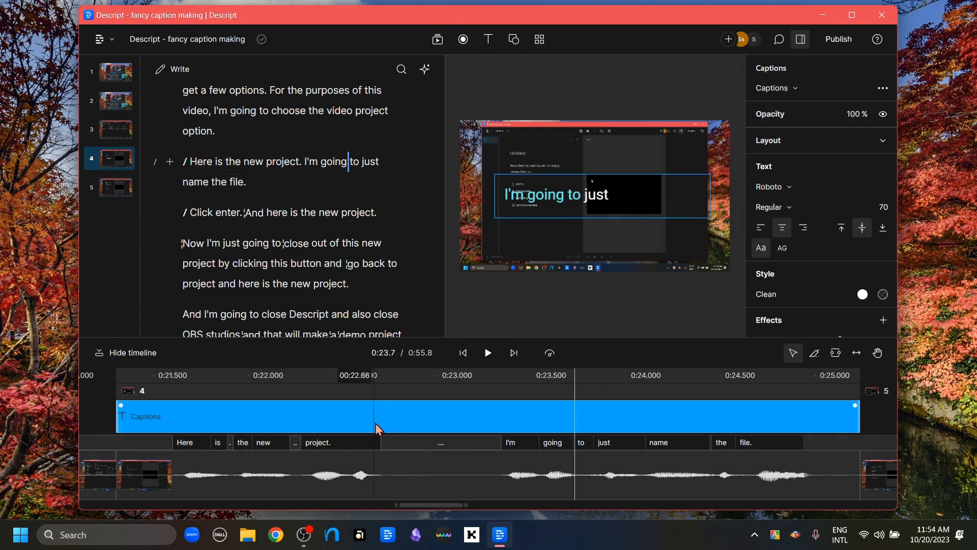
left_click(481, 301)
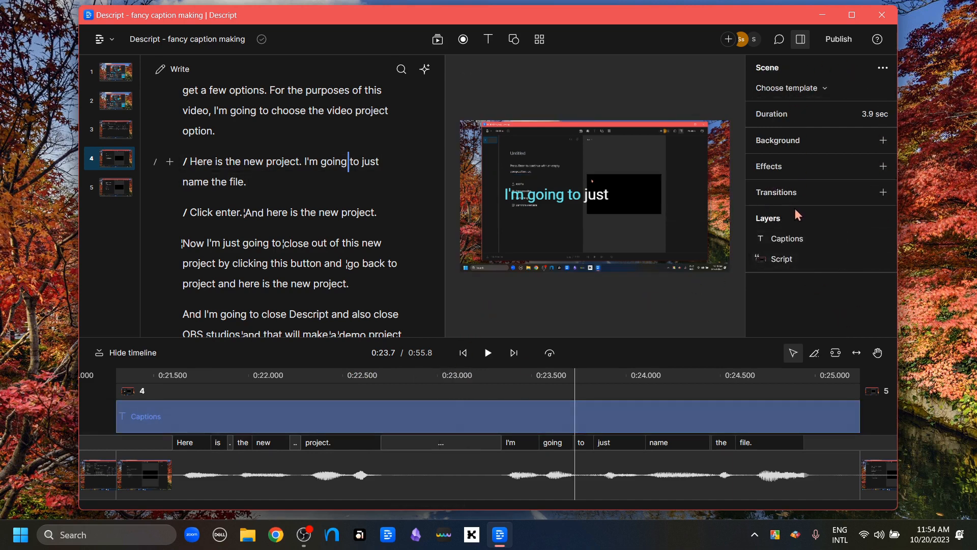
Step: Select the fourth scene's captions layer on the timeline and choose Captions as its text type
left_click(366, 421)
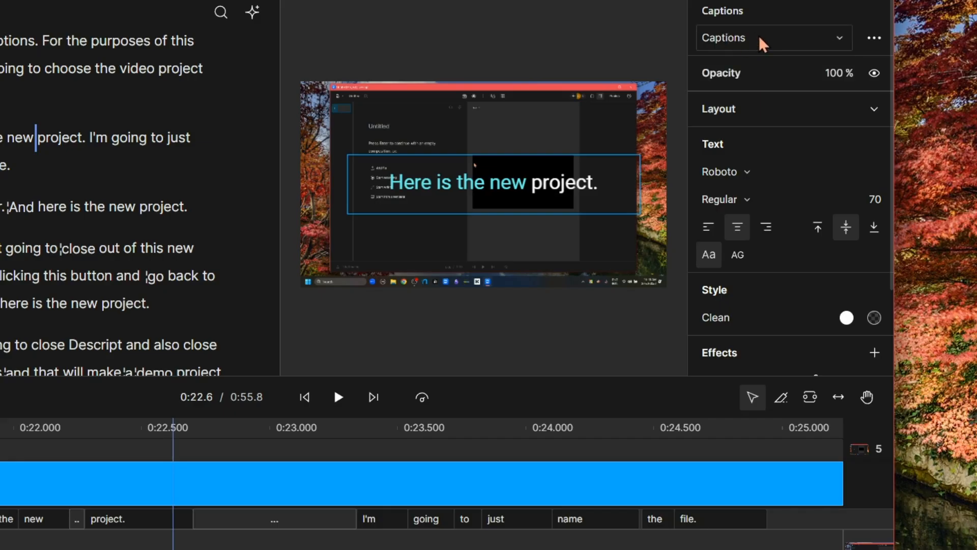
left_click(763, 41)
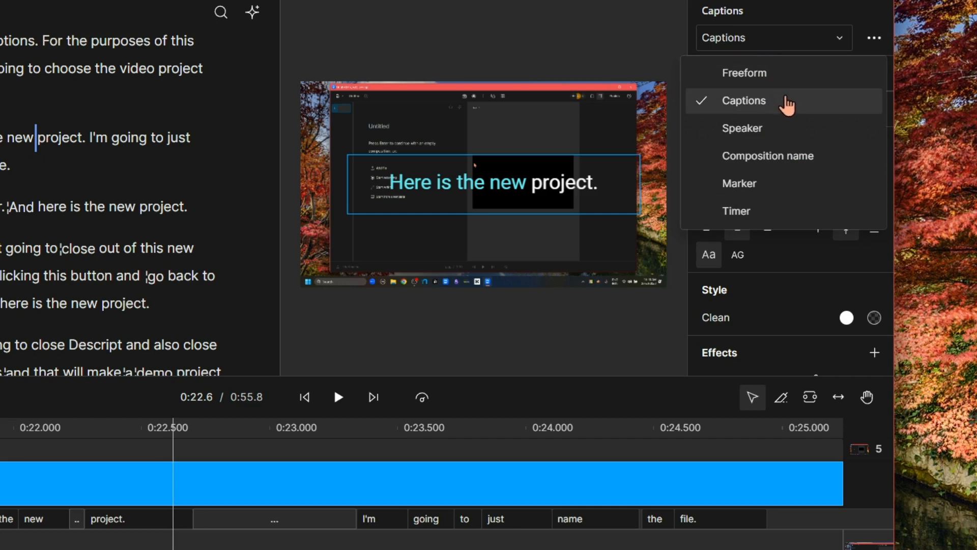
left_click(782, 102)
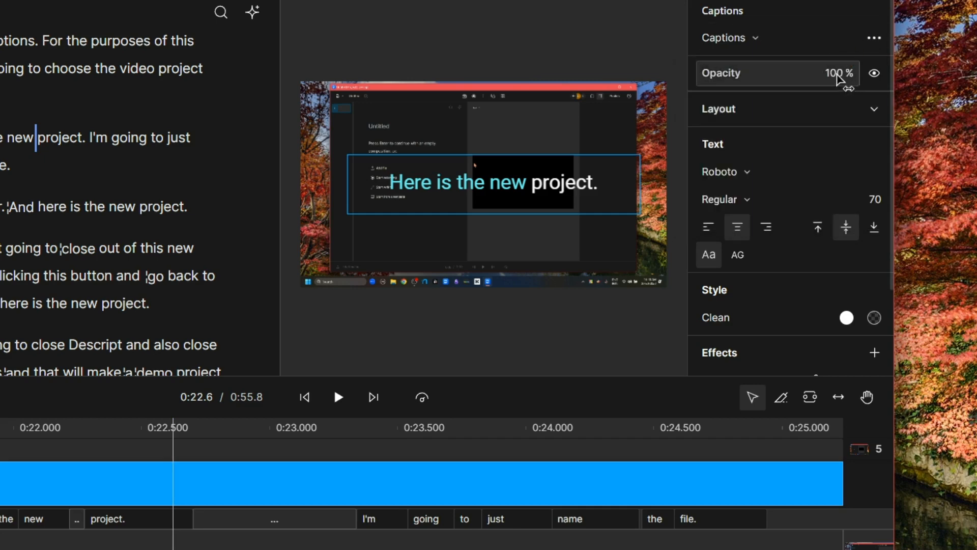
Step: Try the fourth scene's captions at 50% opacity, restore 100%, and toggle the captions' visibility off and on
left_click(839, 77)
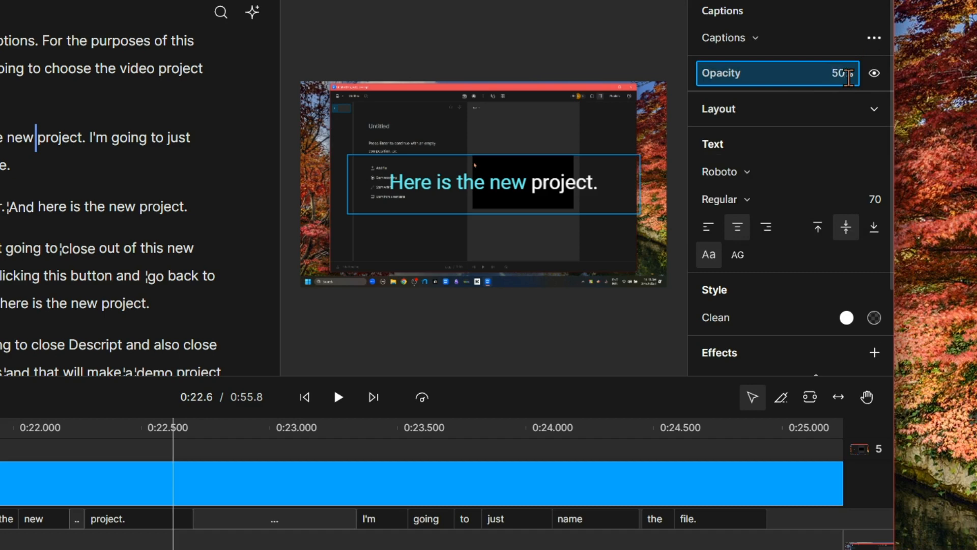
type("50")
key("Return")
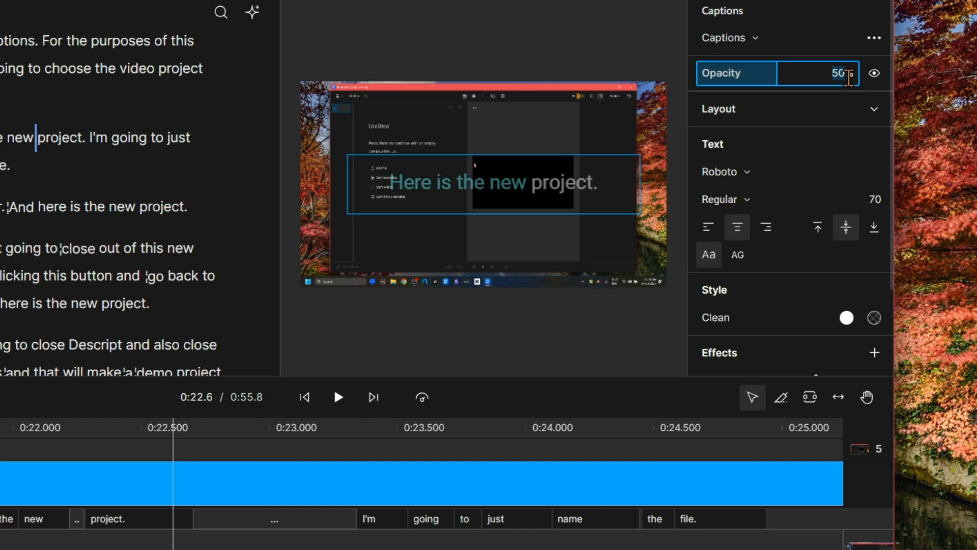
key("Return")
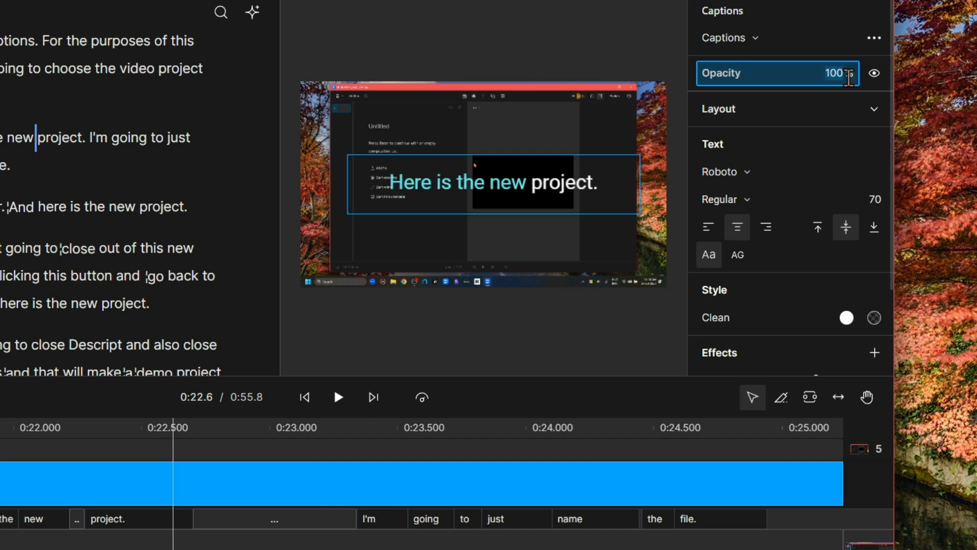
left_click(875, 73)
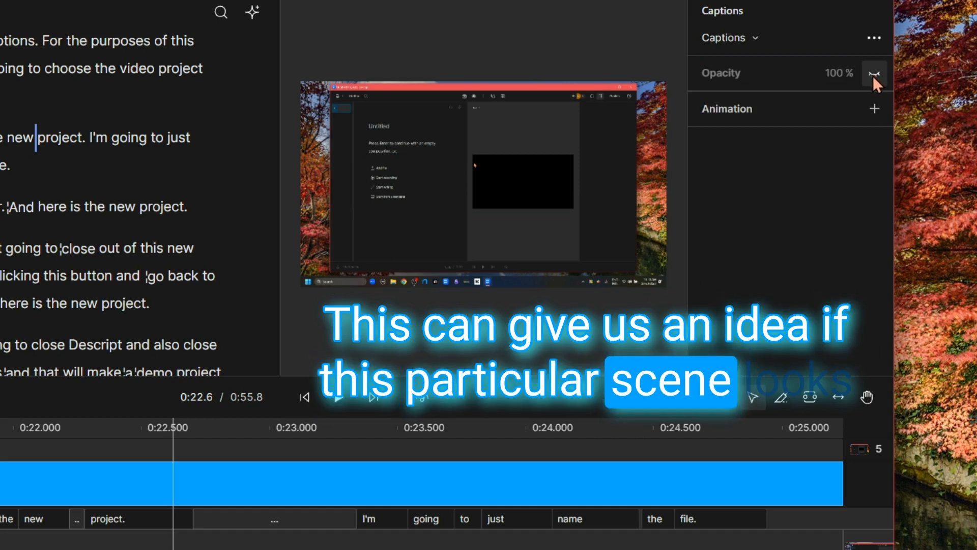
left_click(874, 74)
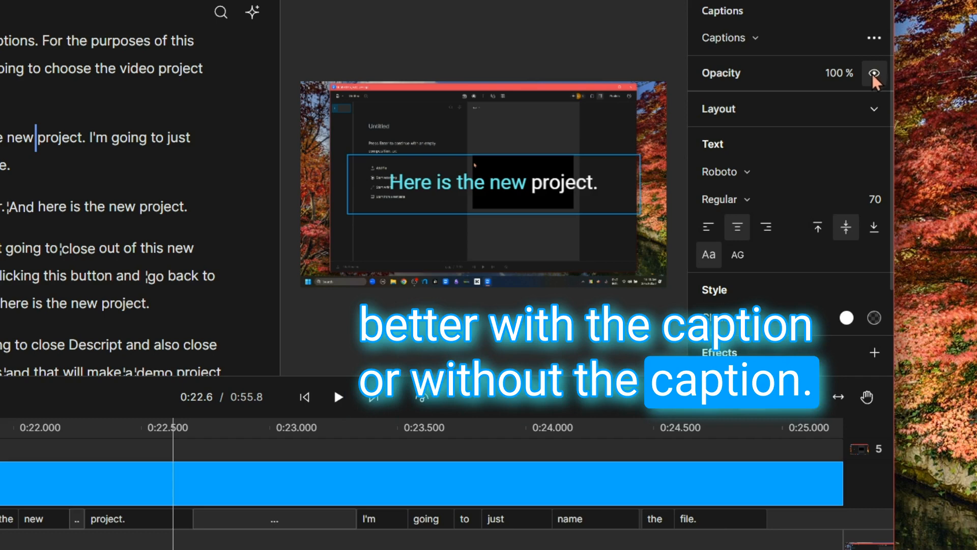
Step: Try the caption box at X positions 1500, 1400 and 1300 and at Y position 600
left_click(874, 109)
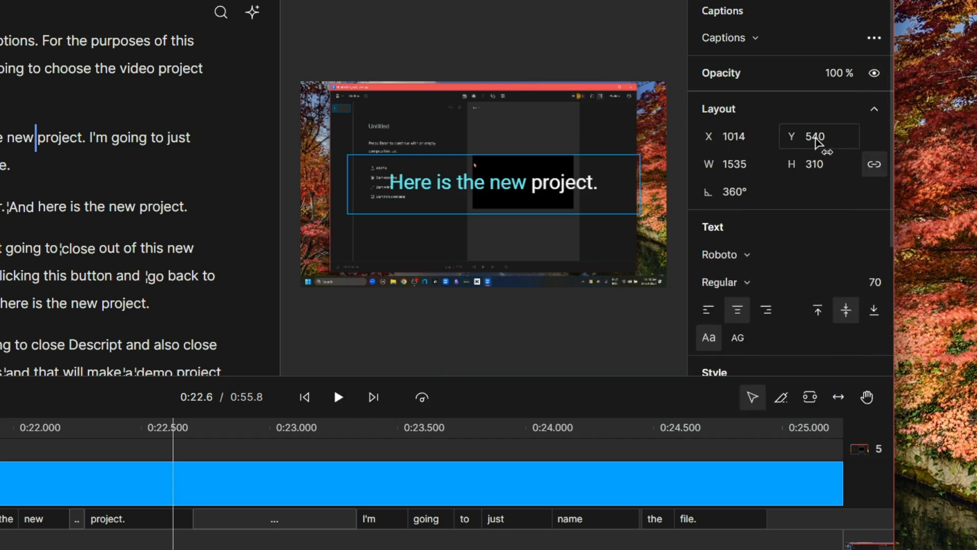
left_click(755, 143)
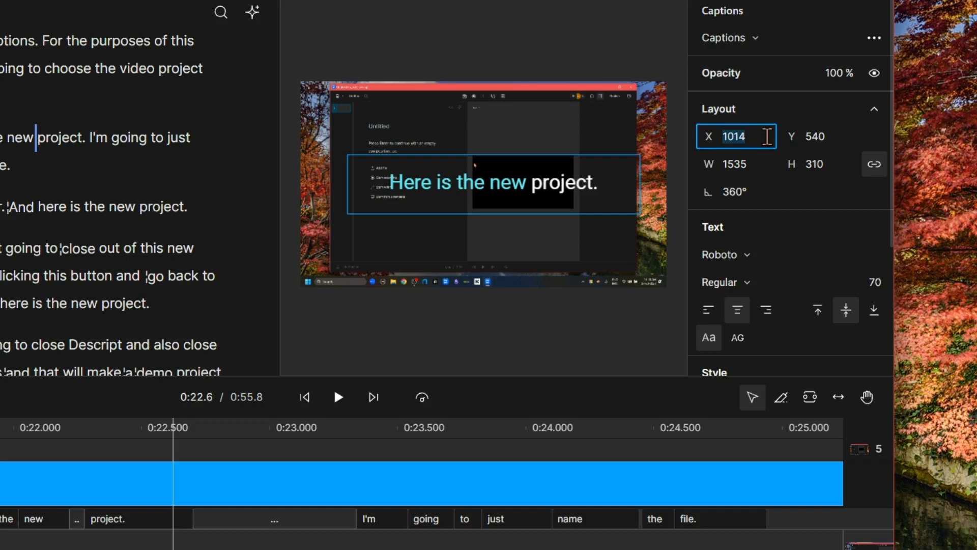
type("1500")
key("Return")
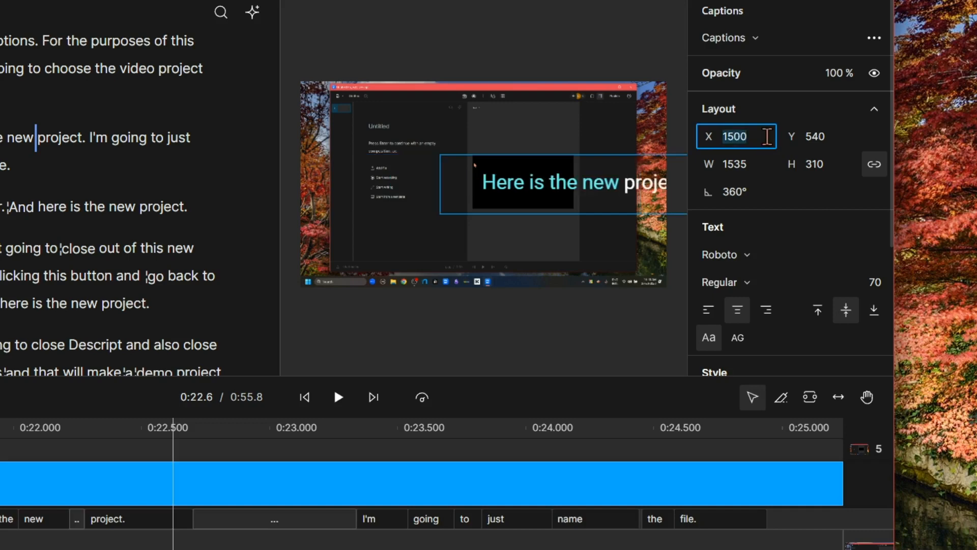
type("1400")
key("Return")
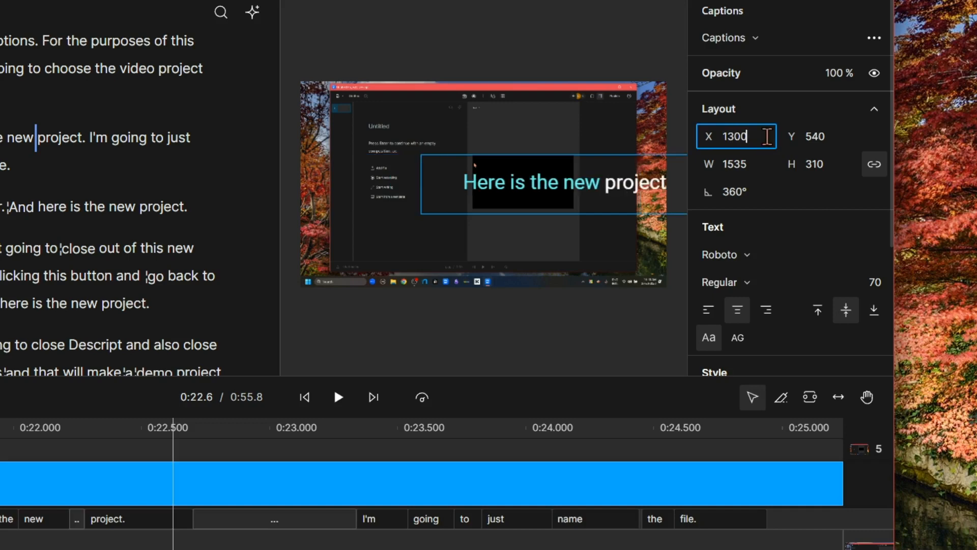
type("1300")
key("Return")
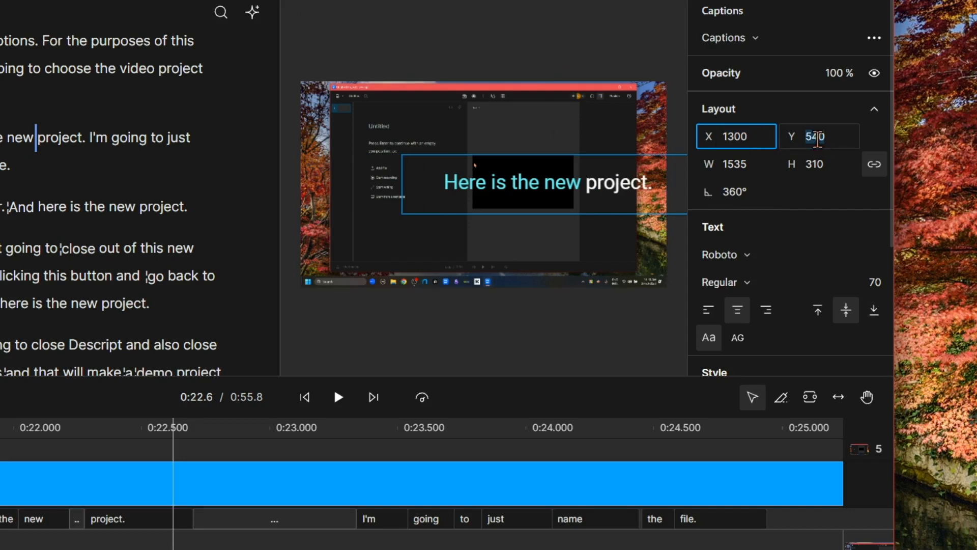
left_click(844, 139)
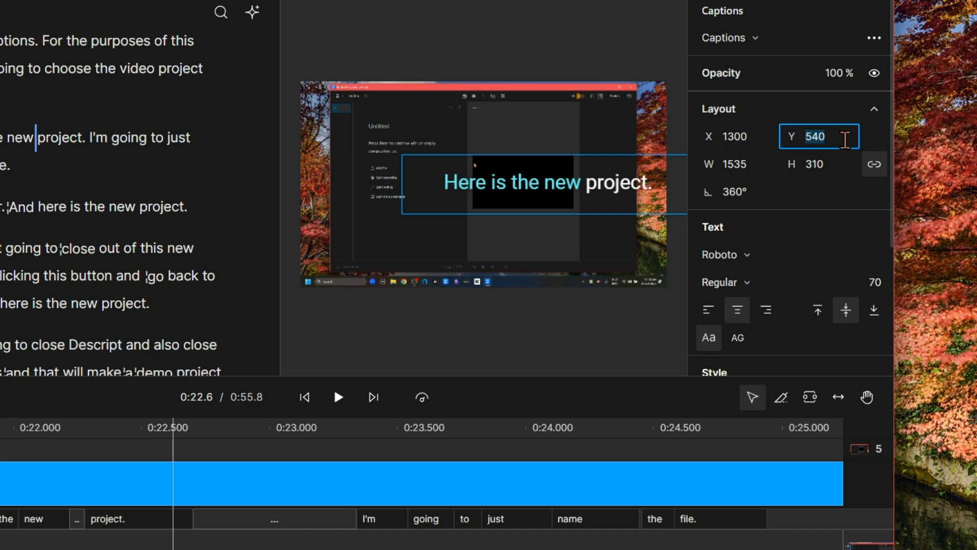
type("600")
key("Return")
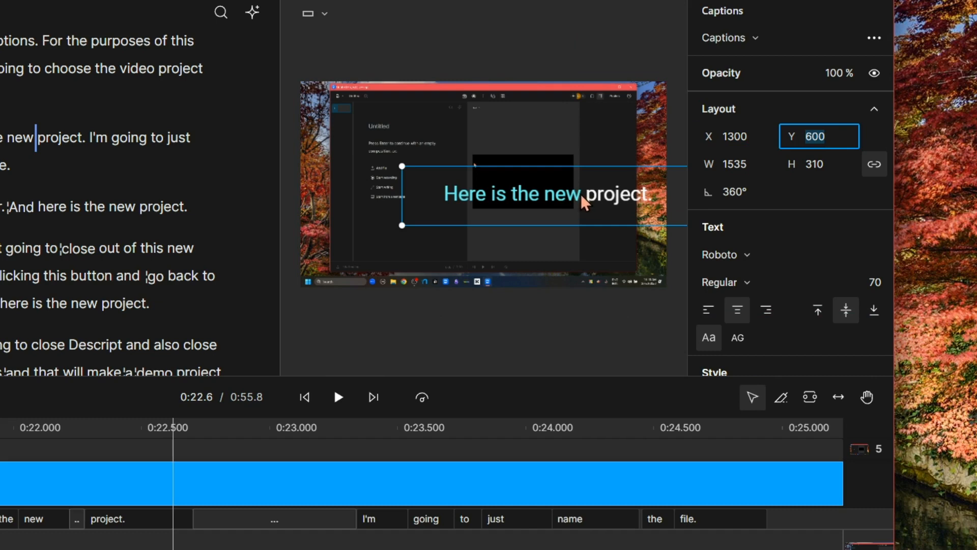
Step: Move the caption box freehand back to the middle of the video frame, about X 1015, Y 540
left_click_drag(565, 199, 517, 188)
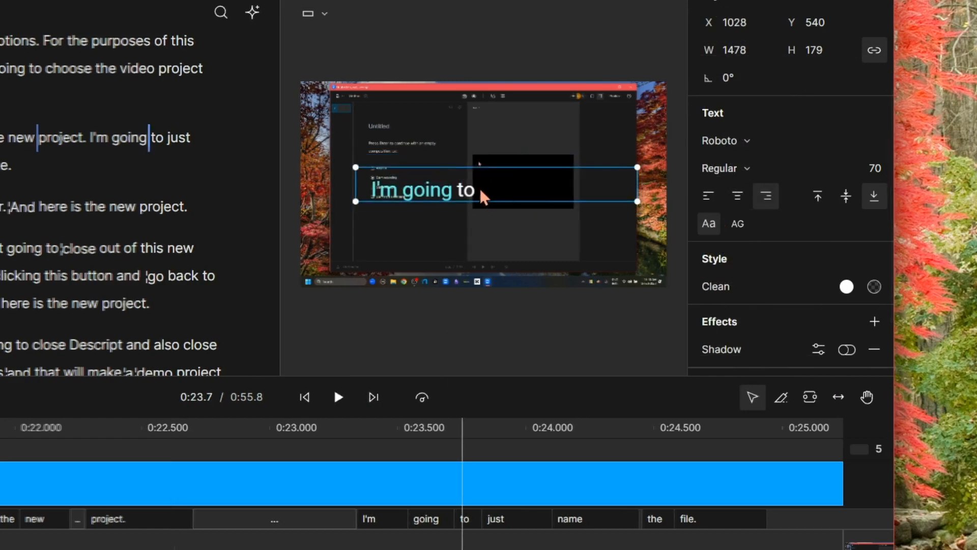
mouse_move(481, 196)
left_mouse_down()
mouse_move(498, 160)
mouse_move(495, 196)
mouse_move(492, 187)
mouse_move(505, 187)
mouse_move(477, 205)
mouse_move(490, 187)
left_mouse_up()
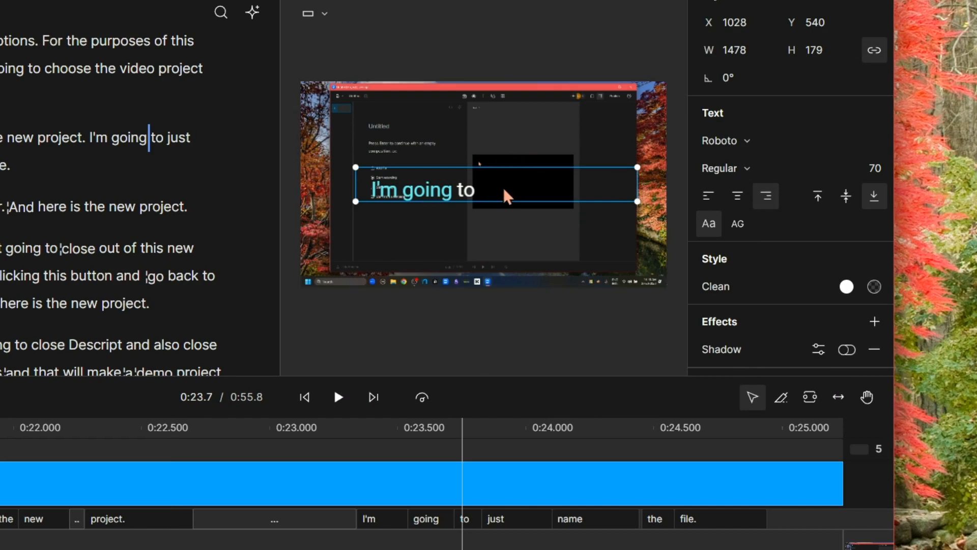
mouse_move(508, 196)
left_mouse_down()
mouse_move(518, 214)
mouse_move(538, 158)
mouse_move(524, 213)
mouse_move(511, 194)
mouse_move(511, 148)
mouse_move(519, 196)
mouse_move(526, 192)
mouse_move(510, 197)
mouse_move(527, 177)
mouse_move(521, 201)
left_mouse_up()
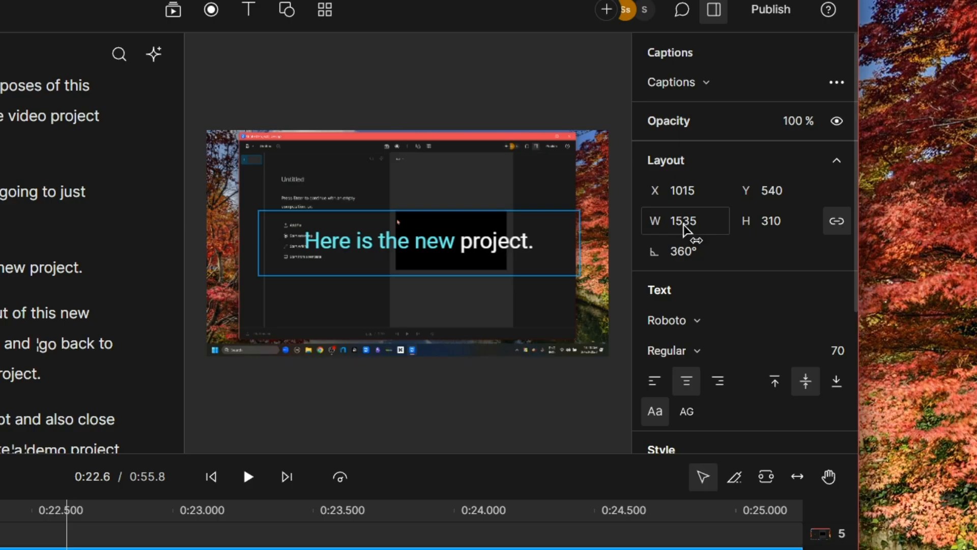
Step: Try the caption box with a height of 400 and a width of 500 in its layout settings
left_click(683, 225)
left_click(778, 224)
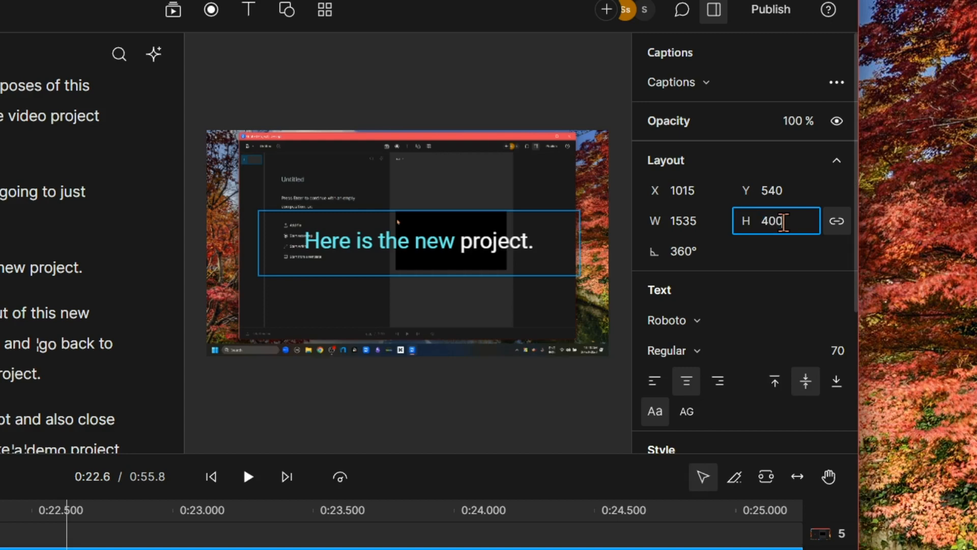
type("400")
key("Return")
left_click(692, 222)
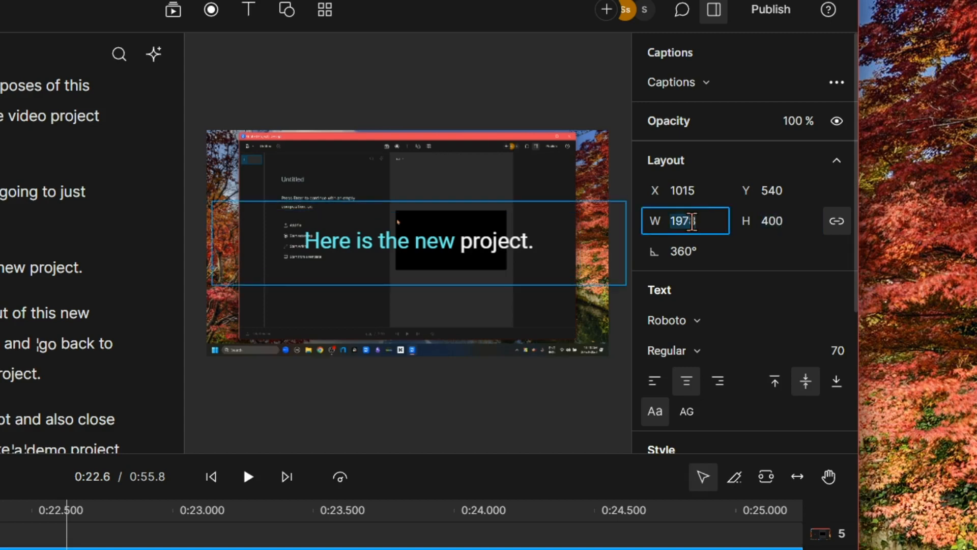
type("500")
key("Return")
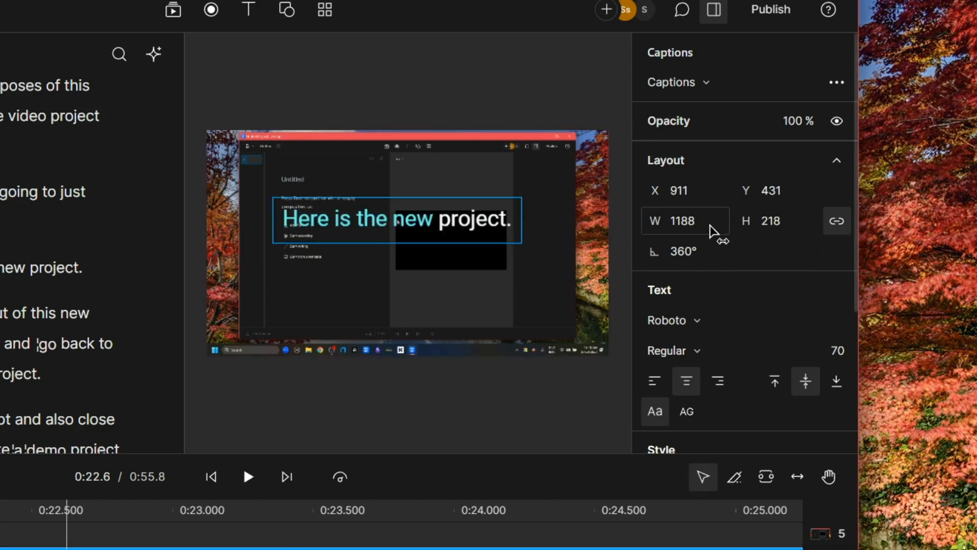
Step: Resize the caption box freehand in the video preview to about 1311 wide and 218 high
left_click_drag(546, 255, 549, 255)
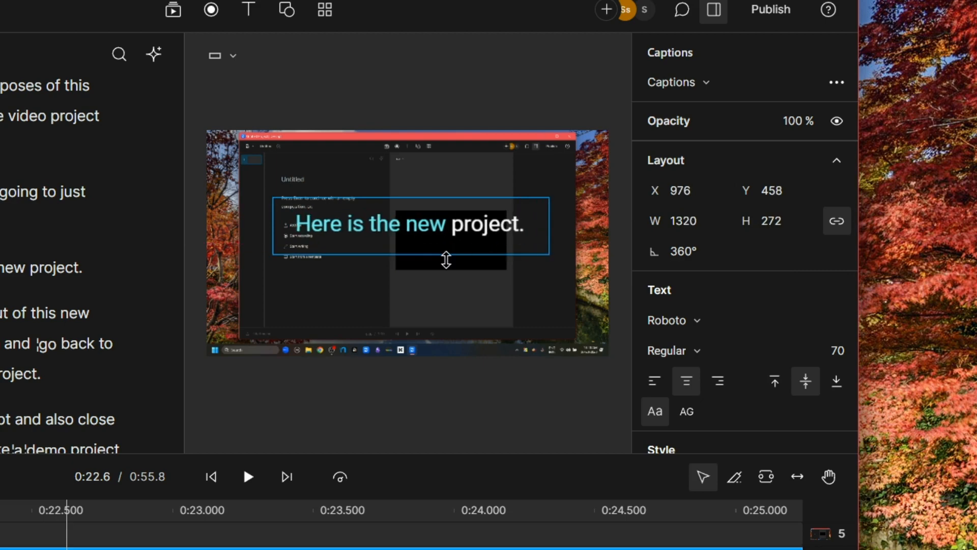
mouse_move(443, 259)
left_mouse_down()
mouse_move(446, 274)
mouse_move(446, 246)
left_mouse_up()
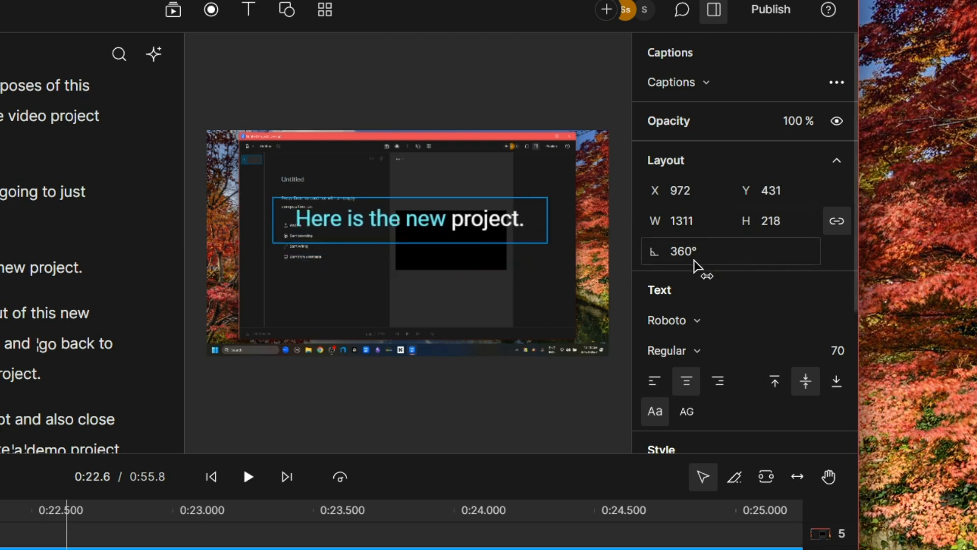
Step: Try rotating the captions to 200° and set the rotation back to 360°
left_click(683, 257)
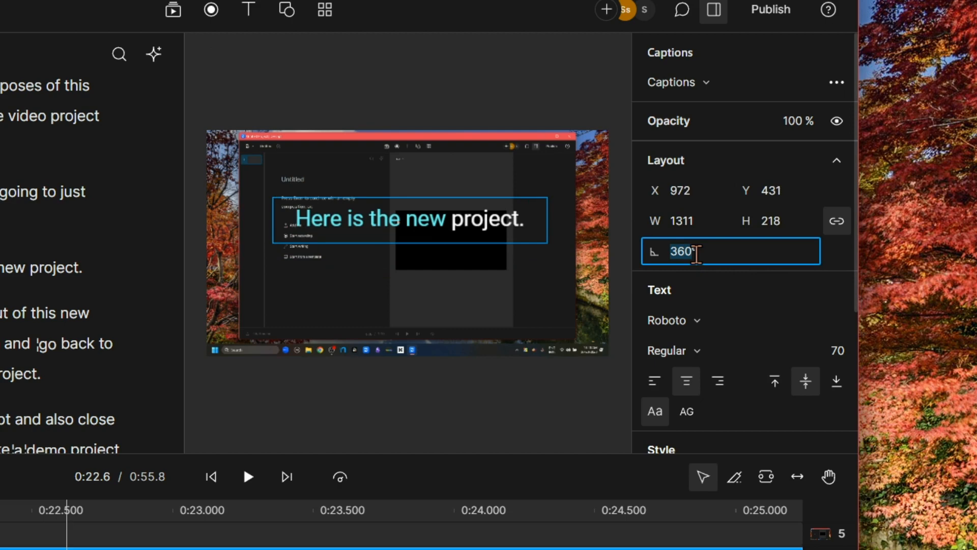
type("200")
key("Return")
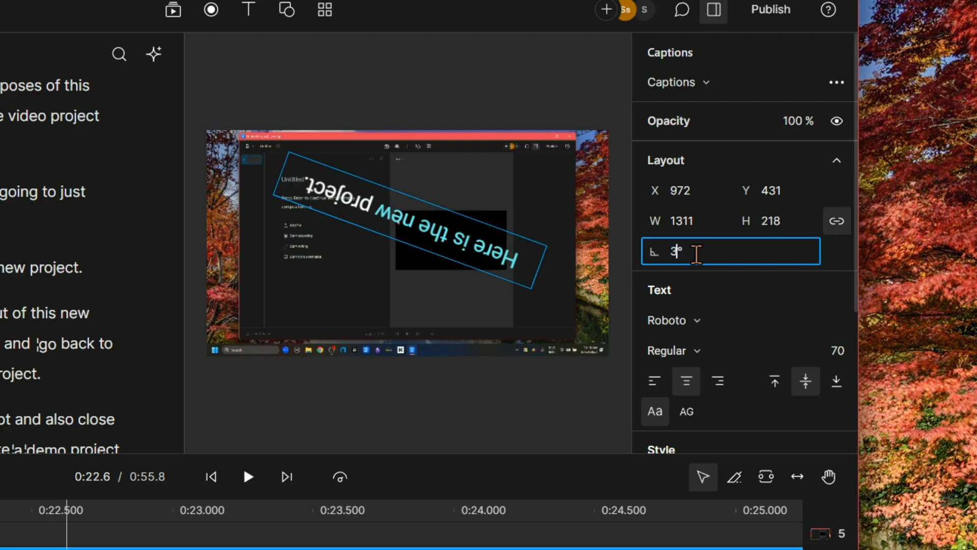
type("360")
key("Return")
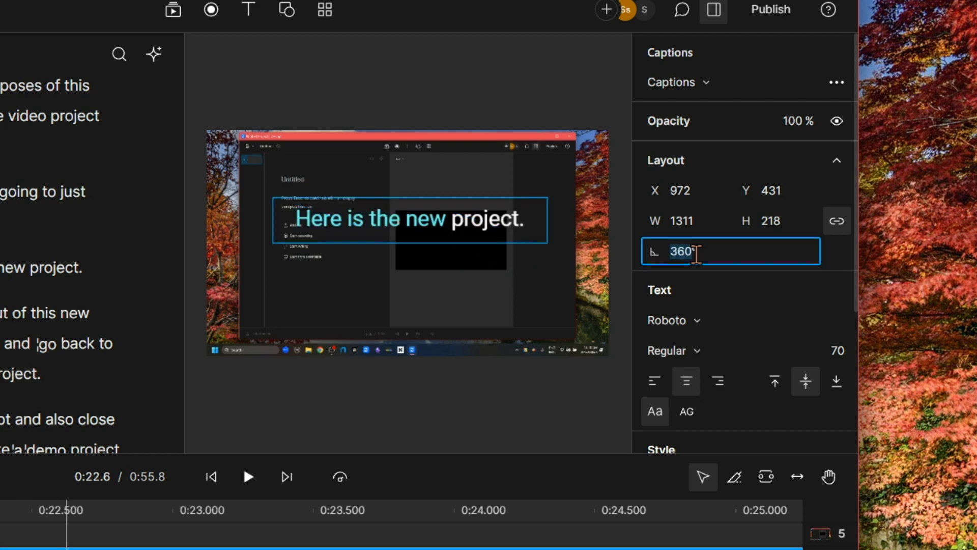
Step: Rotate the caption box freehand in the preview to about -12° so the text slants upward, and deselect it
left_click(550, 243)
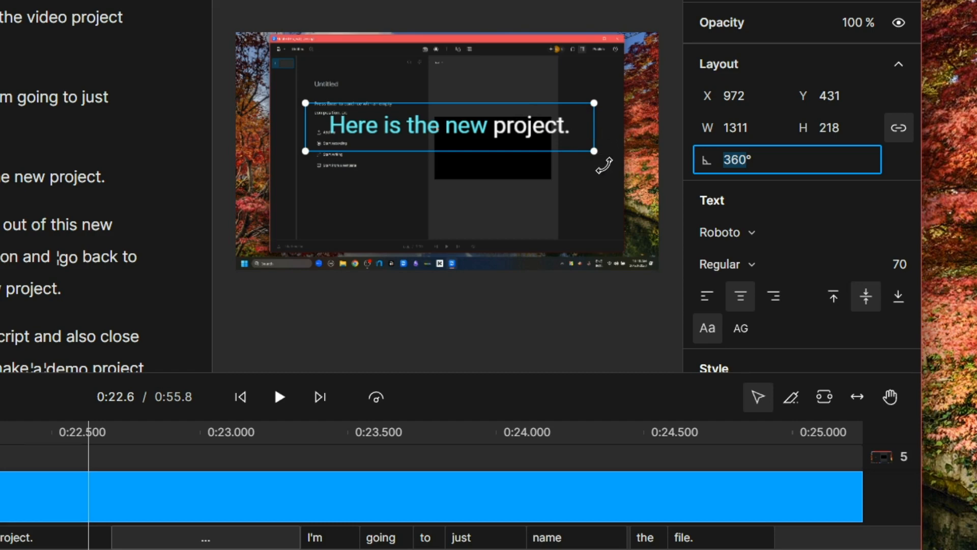
left_click_drag(604, 164, 626, 140)
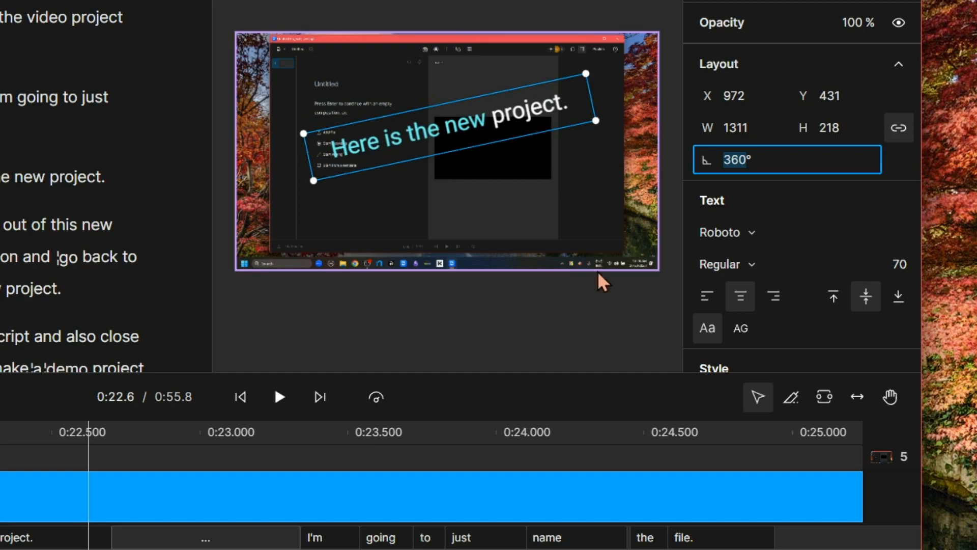
left_click(584, 324)
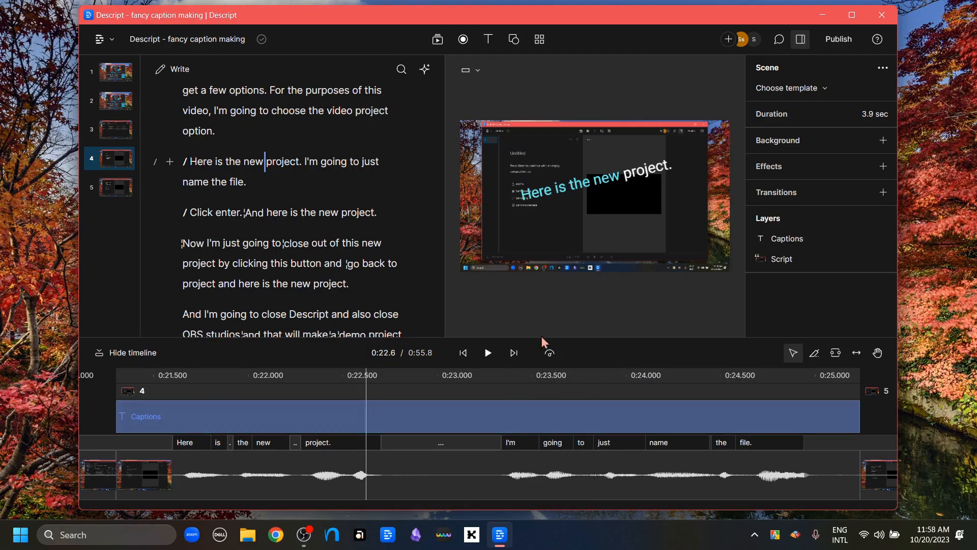
Step: Reselect the slanted caption box and move it freehand in the preview to about X 911, Y 492
left_click(494, 420)
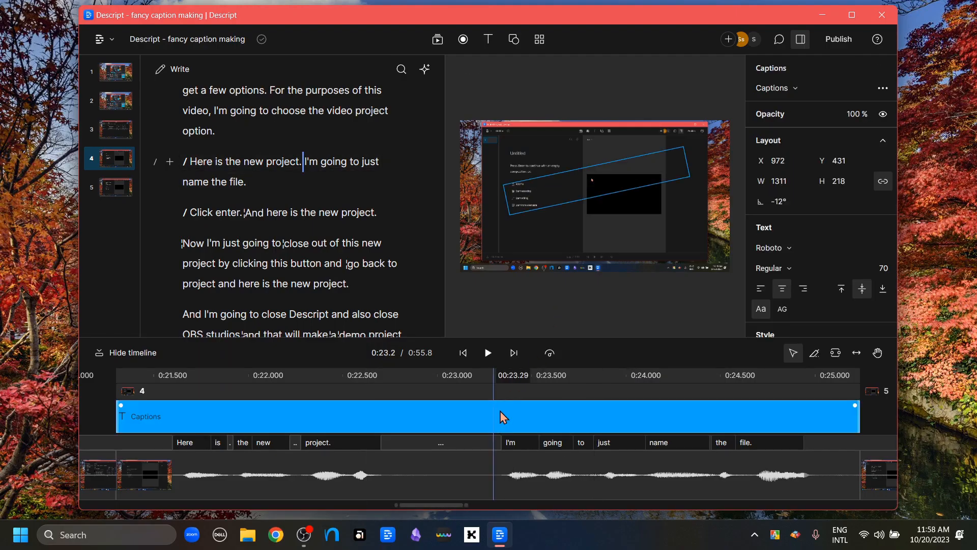
left_click(547, 304)
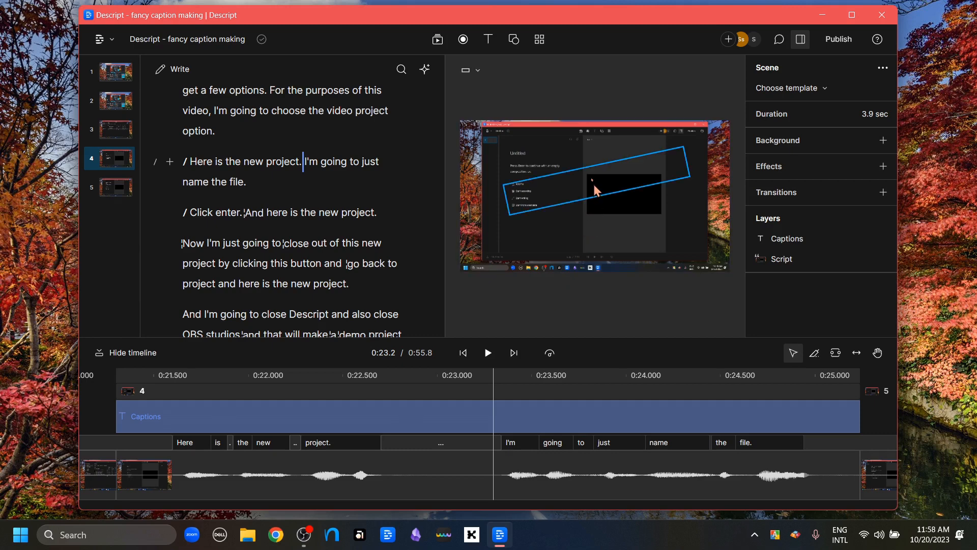
left_click(590, 180)
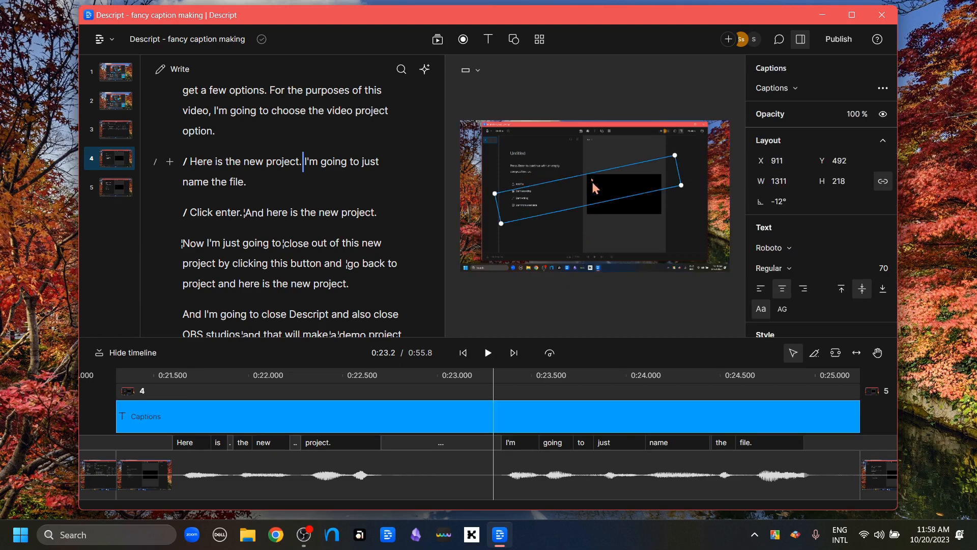
Step: Rotate the slanted caption box freehand back to 0° and resize it to about 1474 wide and 304 high
left_click(536, 375)
left_click_drag(581, 381, 659, 387)
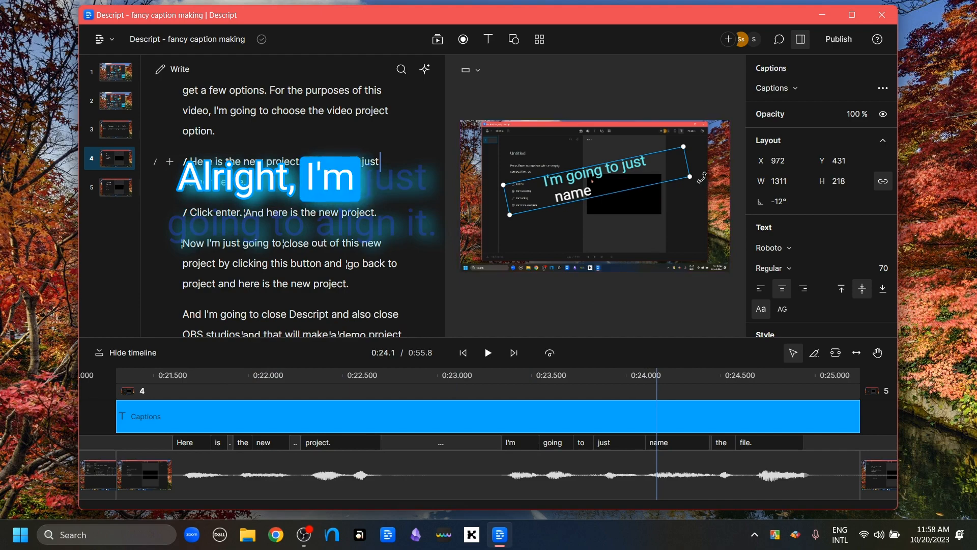
left_click_drag(702, 178, 702, 187)
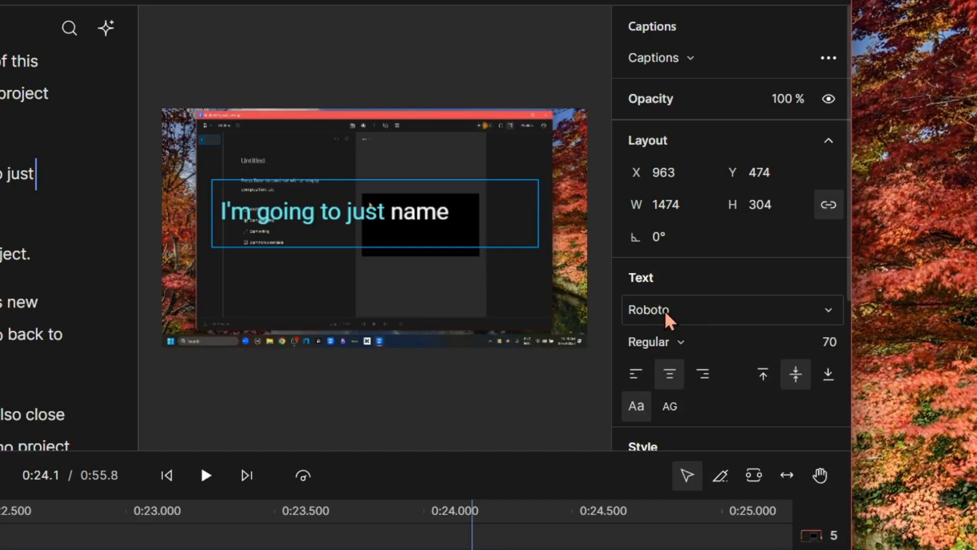
Step: Look through the caption font choices and the options for adding Google fonts or uploaded font files, keeping Roboto
left_click(667, 309)
scroll(722, 530, "down", 5)
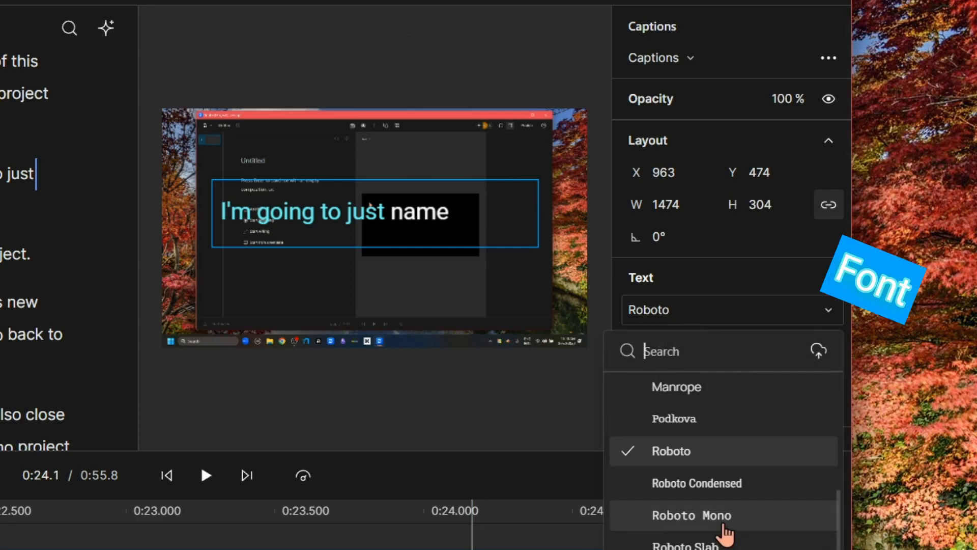
scroll(746, 454, "up", 5)
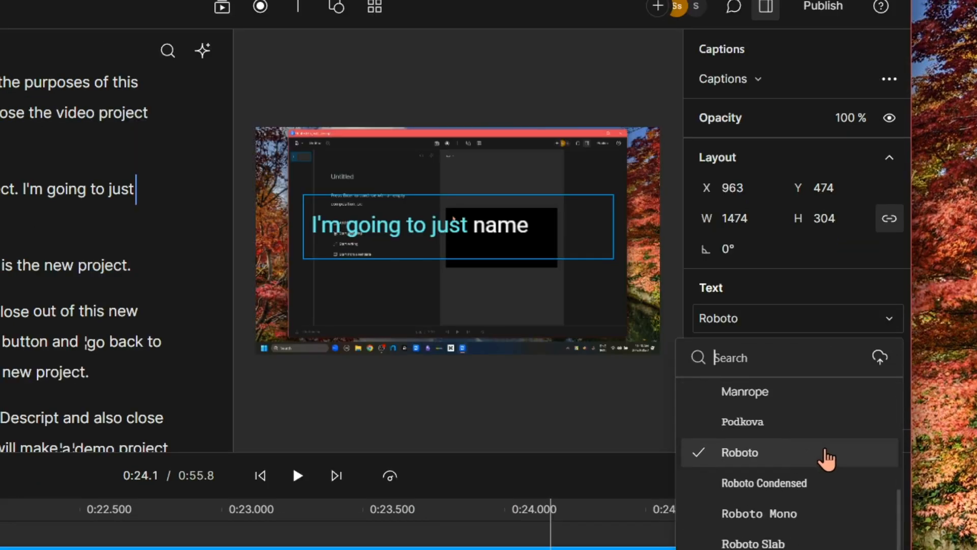
left_click(880, 359)
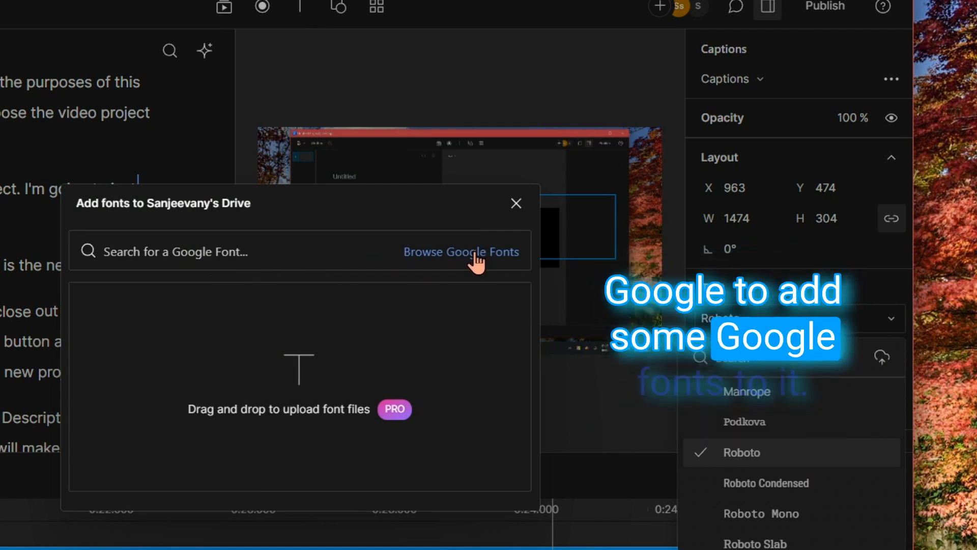
mouse_move(400, 412)
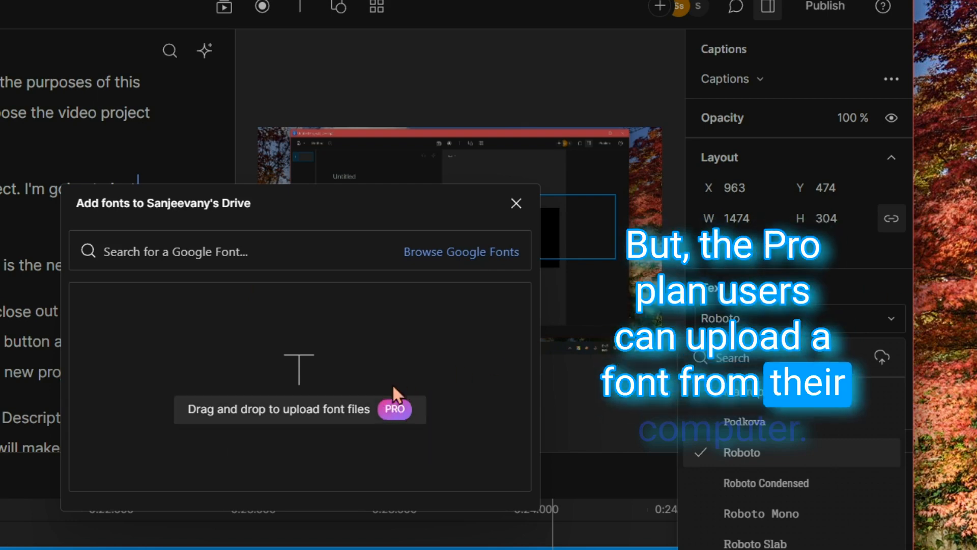
left_click(515, 202)
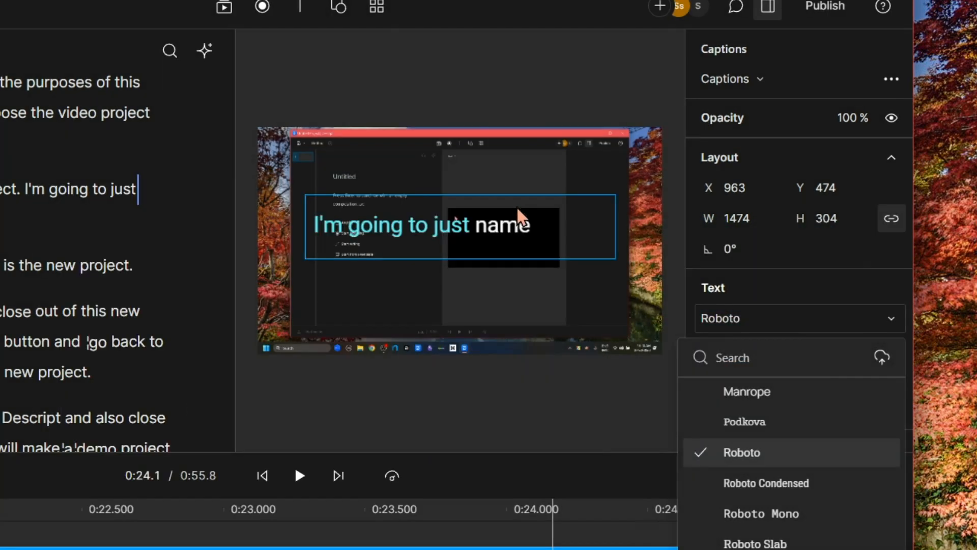
left_click(718, 327)
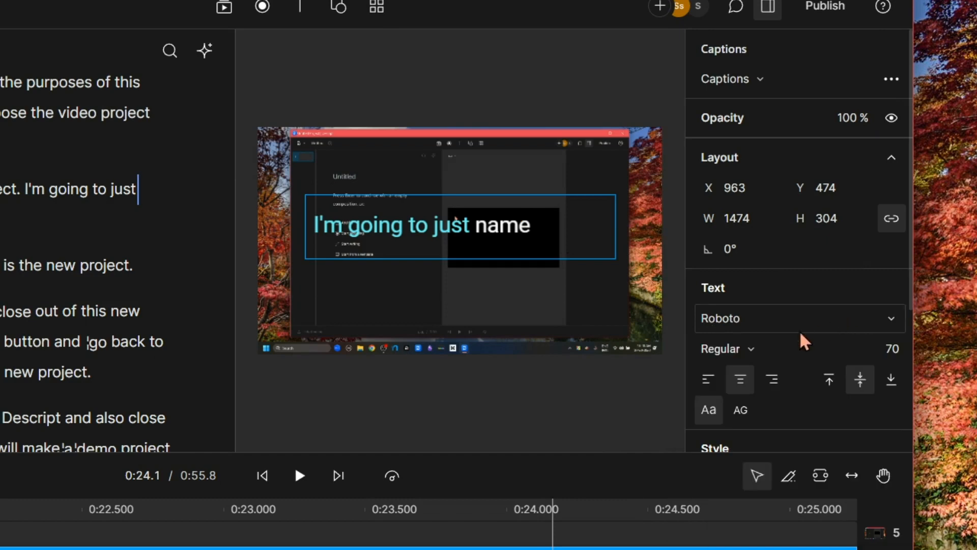
Step: Try the Italic, Bold Italic and Medium font styles on the captions and set the style back to Regular
left_click(751, 350)
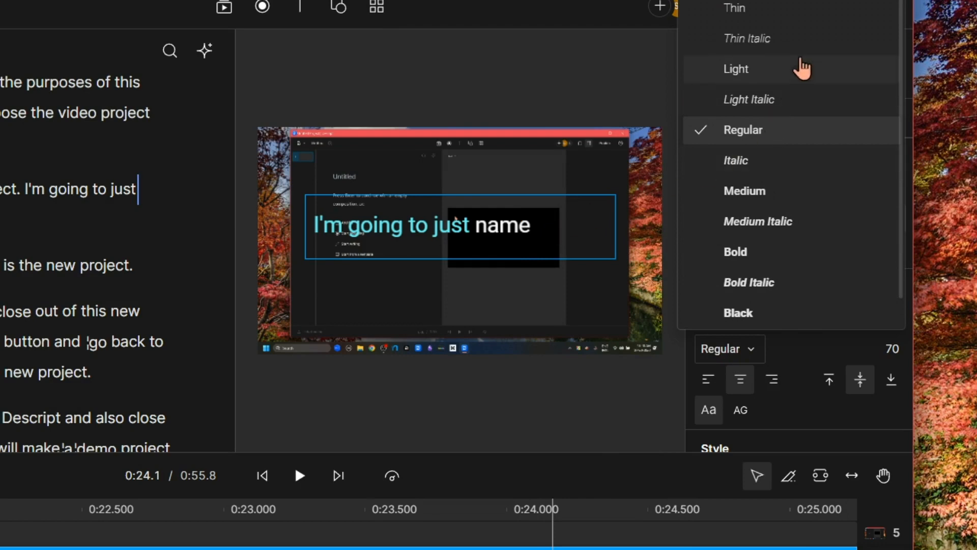
left_click(733, 160)
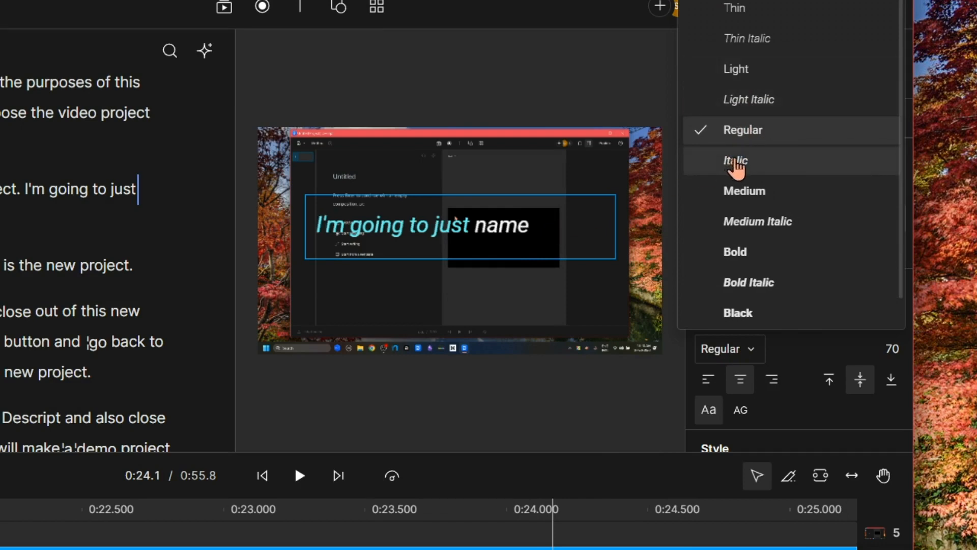
left_click(727, 355)
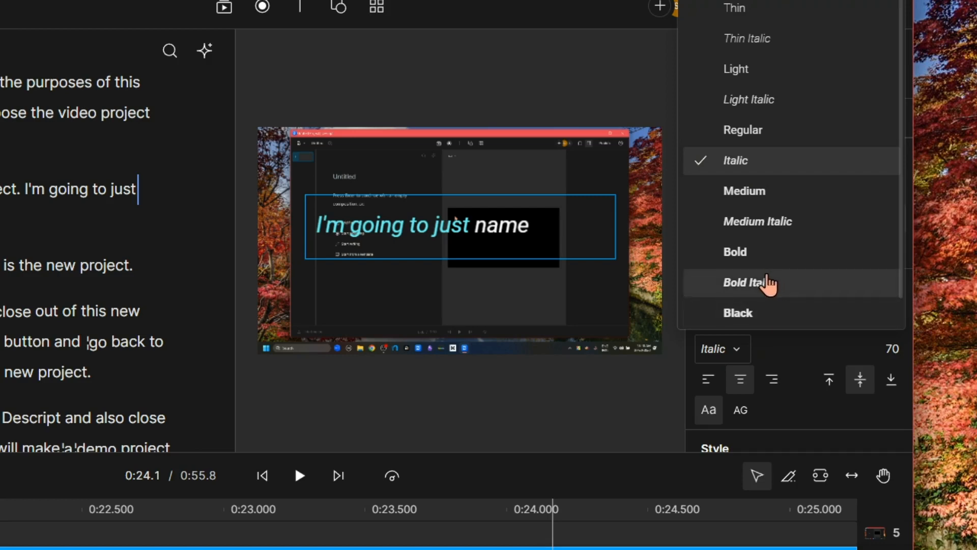
left_click(769, 283)
left_click(733, 347)
left_click(765, 198)
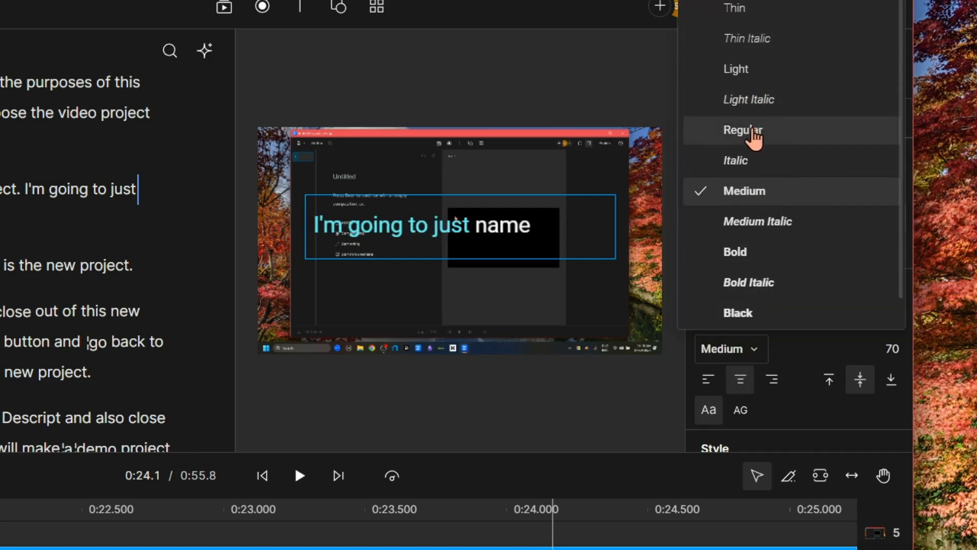
left_click(753, 134)
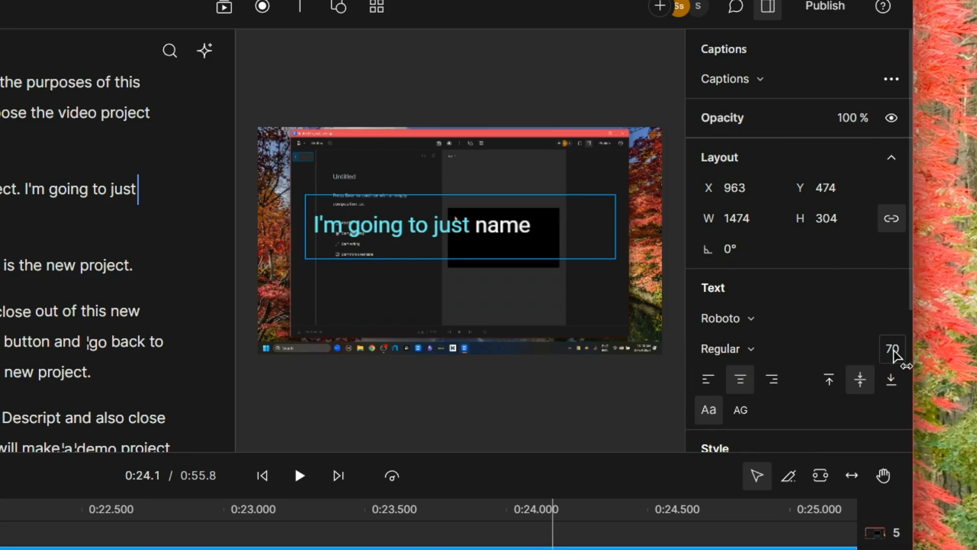
Step: Try a font size of 30 for the captions and restore the size to 70
left_click(895, 351)
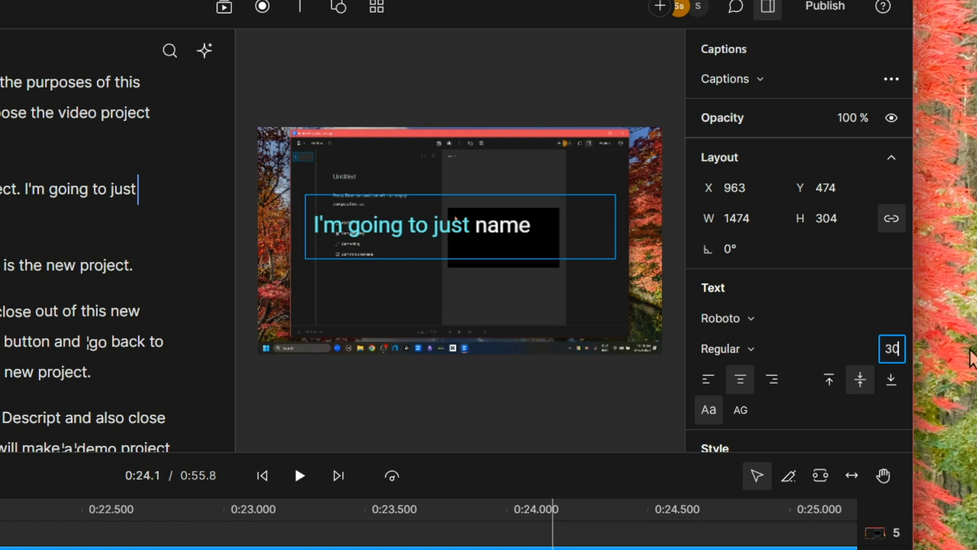
key("Return")
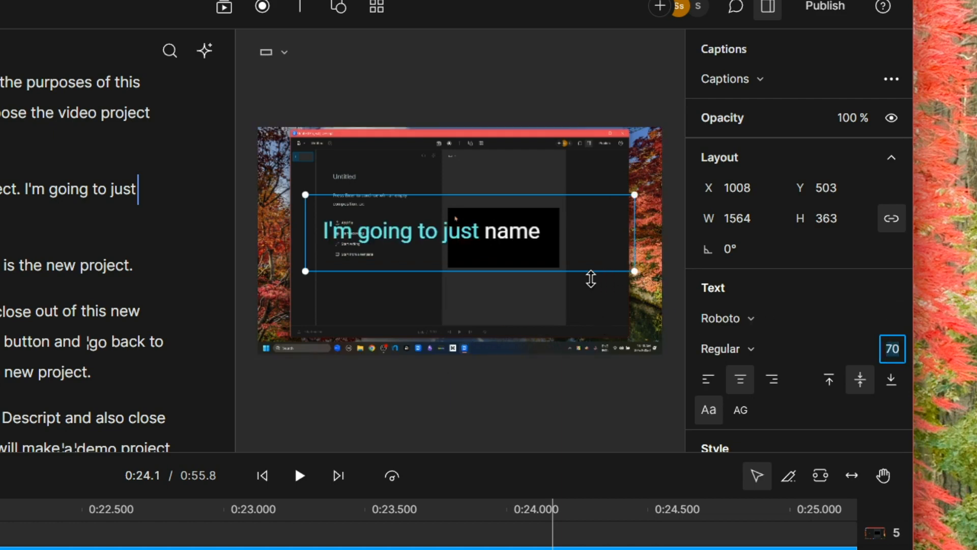
Step: Narrow the caption box freehand in the preview to about 550 wide and 358 high, and play the scene from its start
left_click_drag(569, 273, 543, 247)
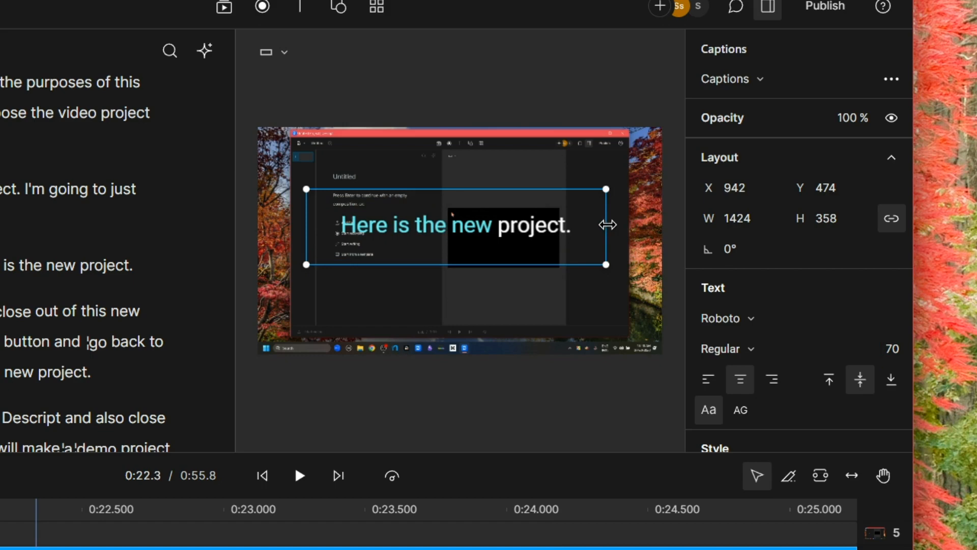
left_click_drag(610, 222, 423, 237)
left_click(0, 509)
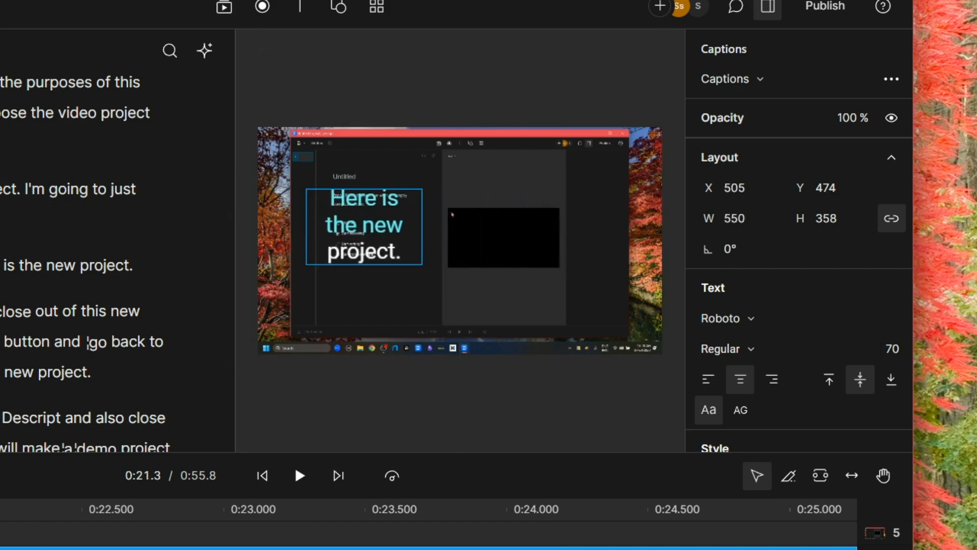
left_click(299, 476)
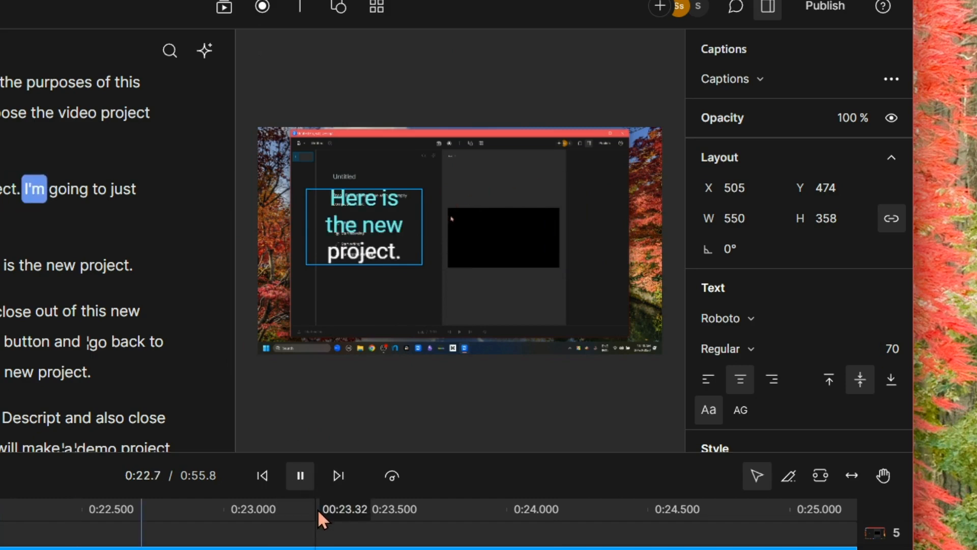
key("space")
Step: Try left and center alignment on the caption text and set it to right alignment
scroll(705, 243, "down", 2)
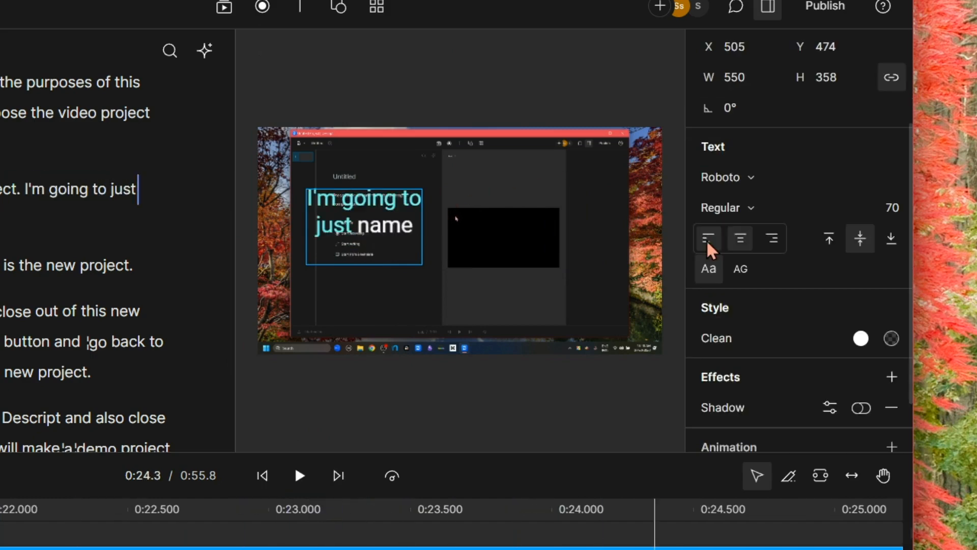
left_click(705, 243)
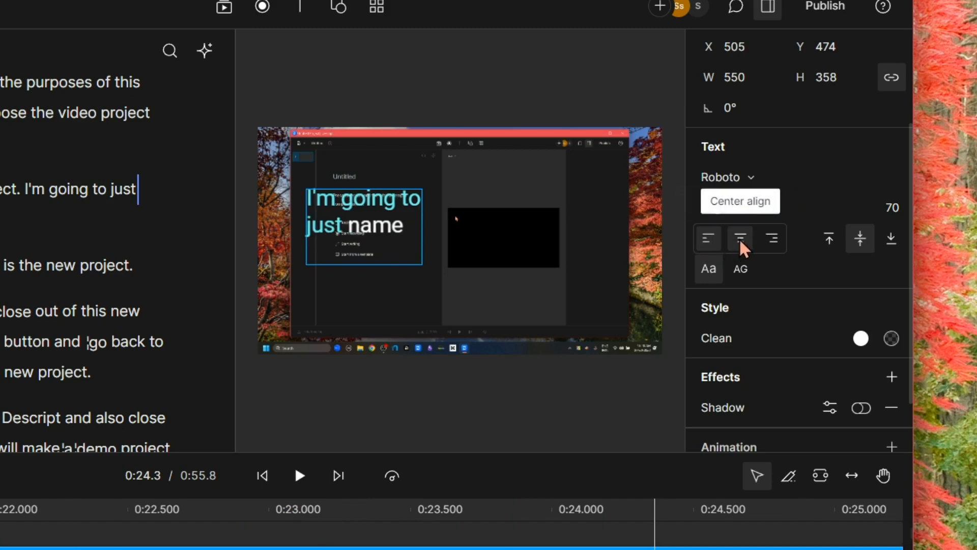
left_click(742, 247)
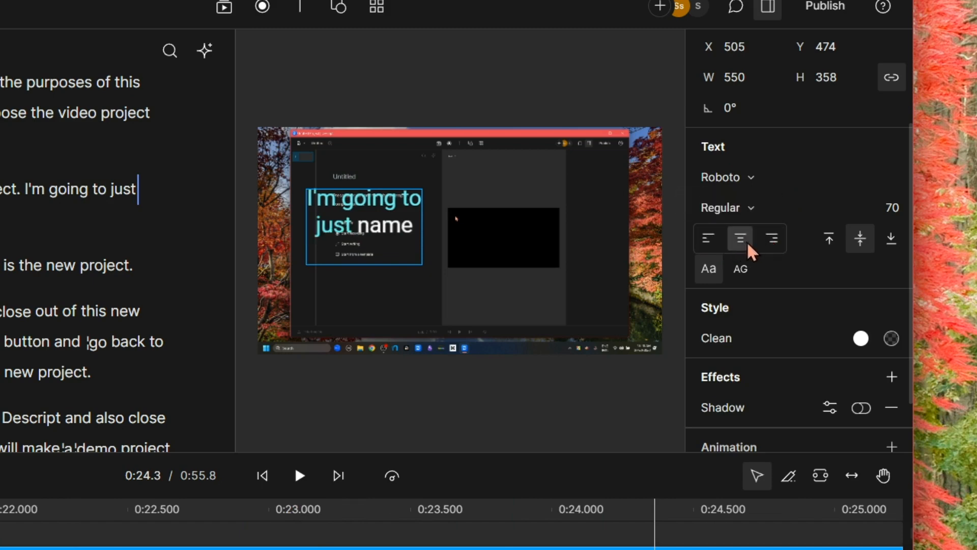
left_click(774, 245)
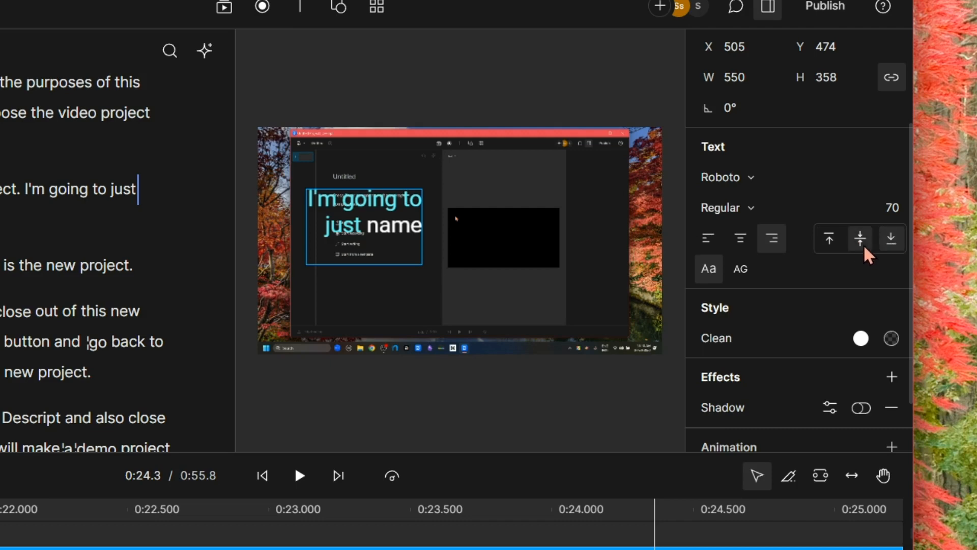
Step: Widen the caption box freehand to about 1514, move it to about X 1065, Y 540, and deselect it
left_click_drag(360, 229, 644, 188)
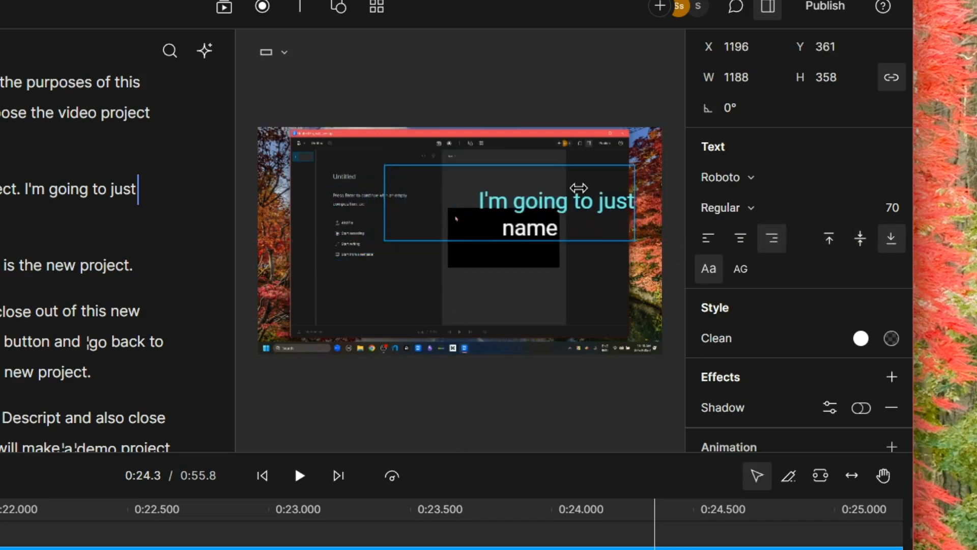
left_click_drag(385, 207, 316, 210)
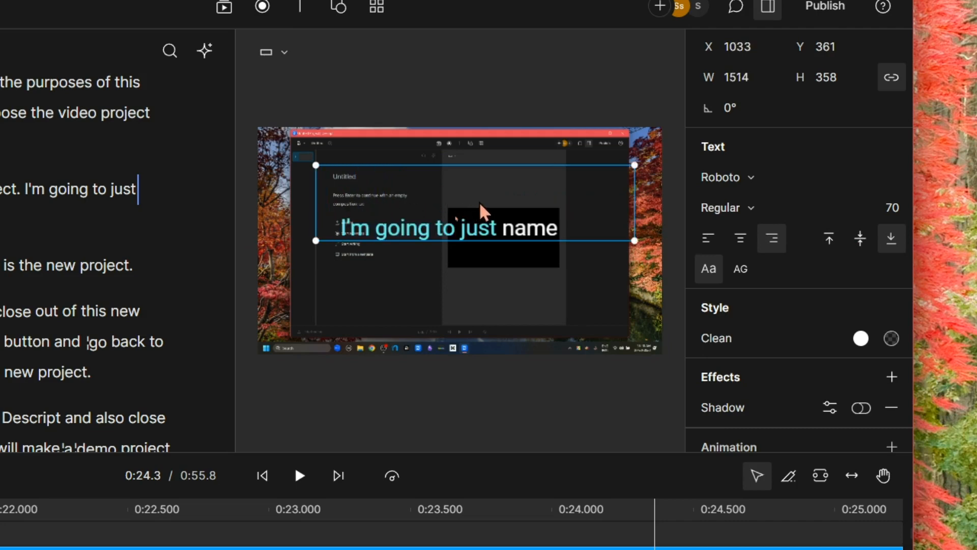
left_click_drag(481, 208, 489, 277)
left_click(504, 414)
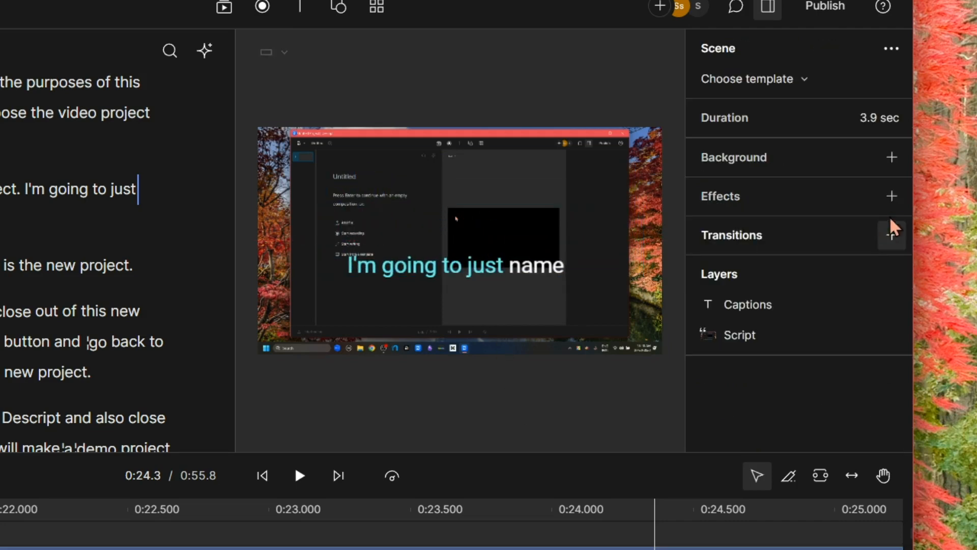
Step: Reselect the captions, try top and middle vertical alignment, and set them back to bottom alignment
left_click(481, 548)
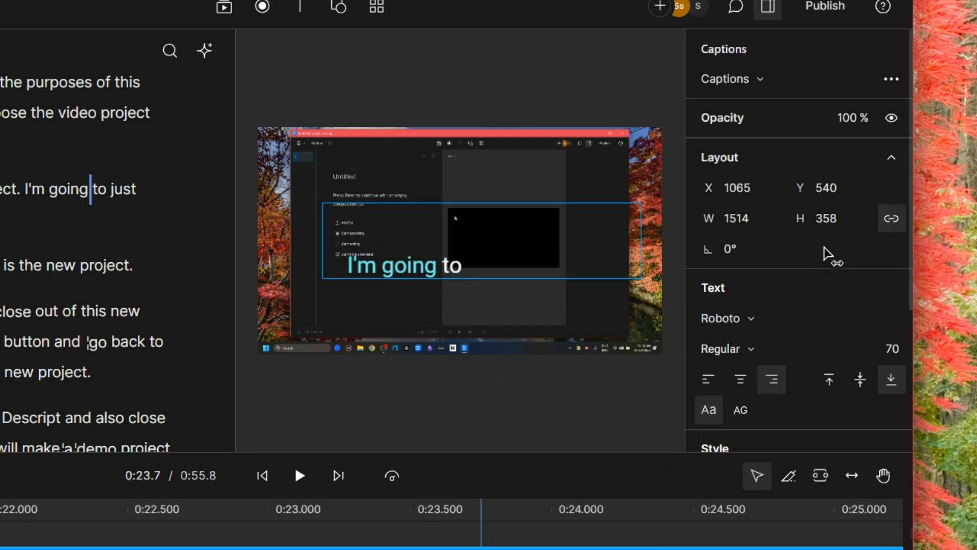
left_click(828, 386)
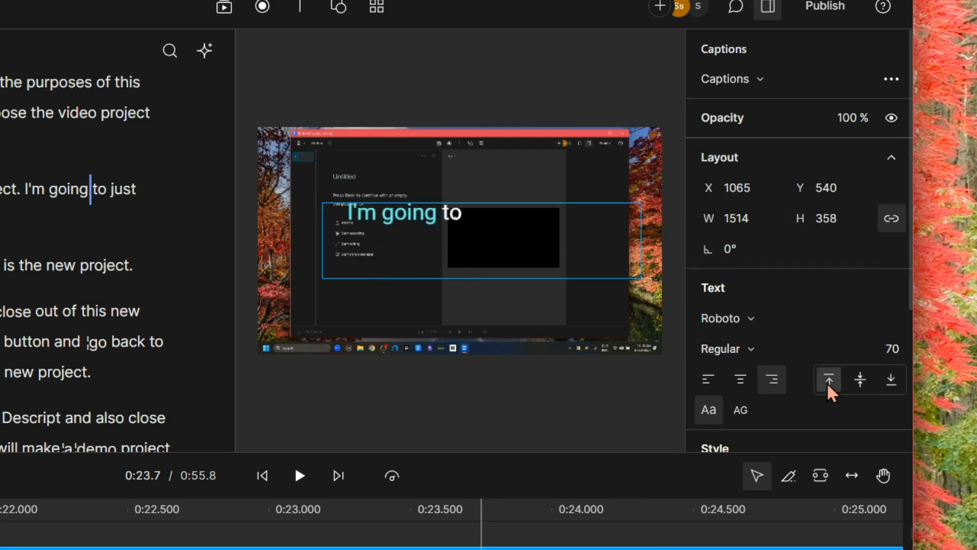
left_click(862, 382)
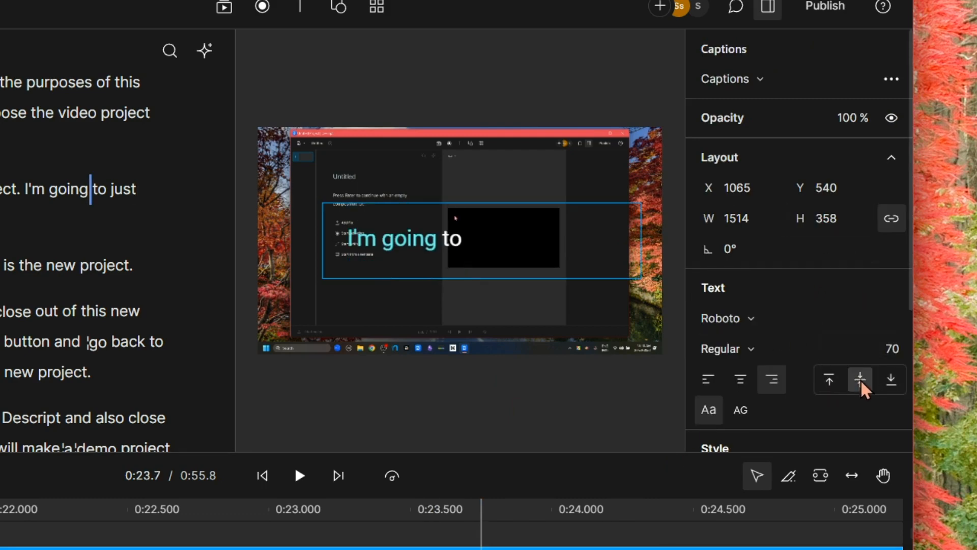
left_click(891, 387)
left_click(600, 418)
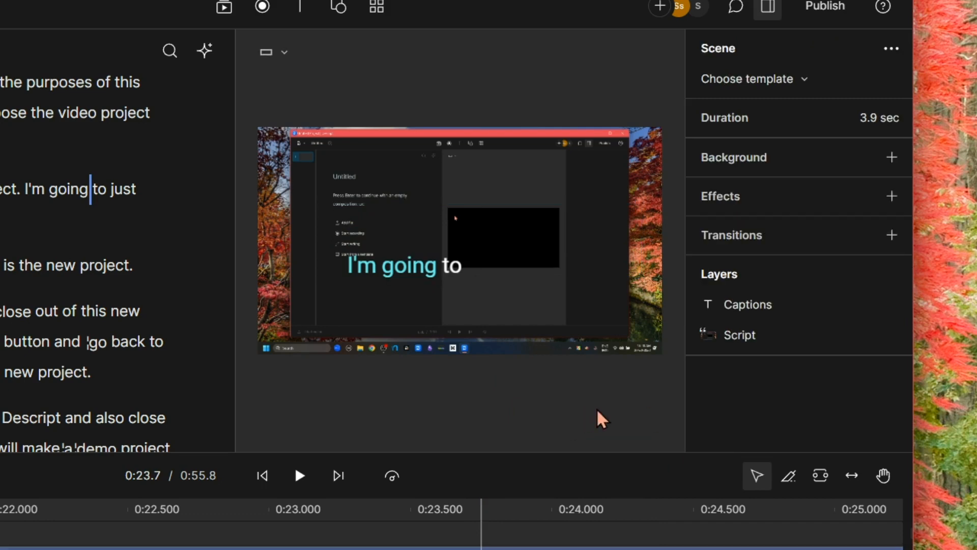
Step: Shrink the caption box freehand to about 1478 wide and 179 high, and move it to about X 1028, Y 540
left_click(452, 272)
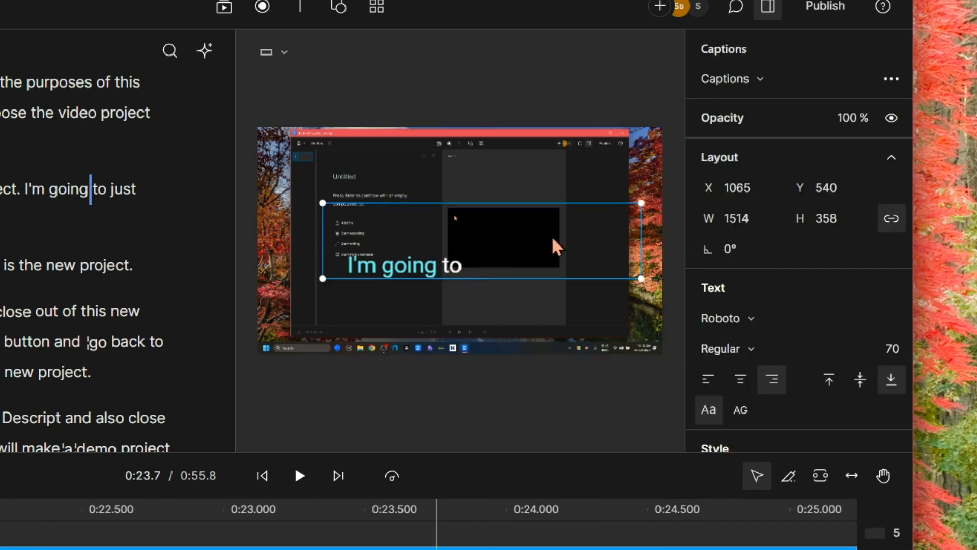
left_click_drag(646, 200, 639, 241)
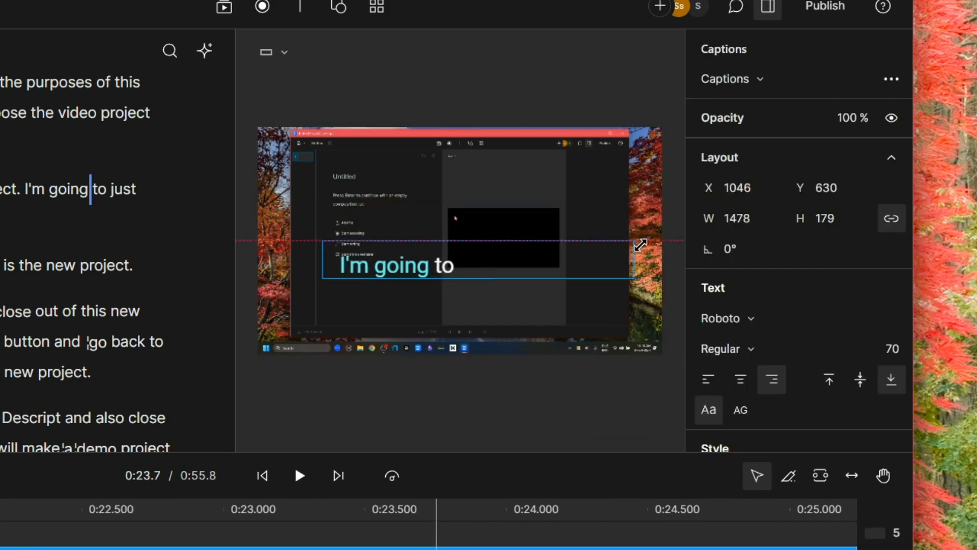
left_click_drag(528, 268, 519, 246)
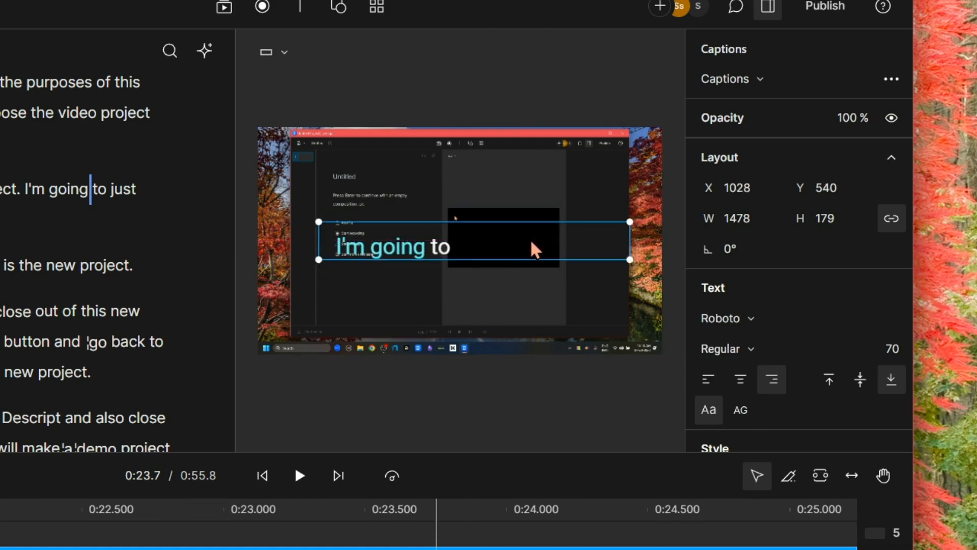
Step: Try uppercase lettering on the captions and set them back to standard case
scroll(723, 294, "down", 3)
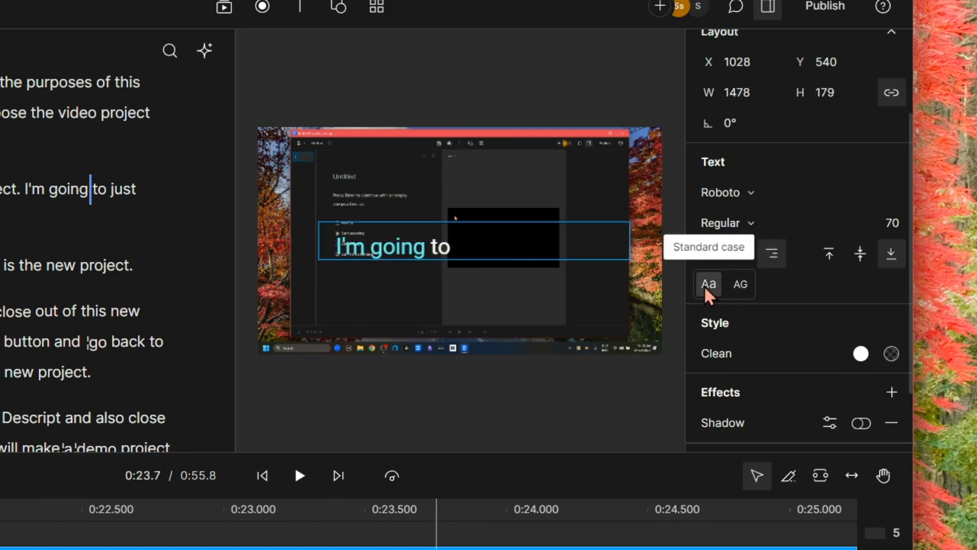
left_click(741, 286)
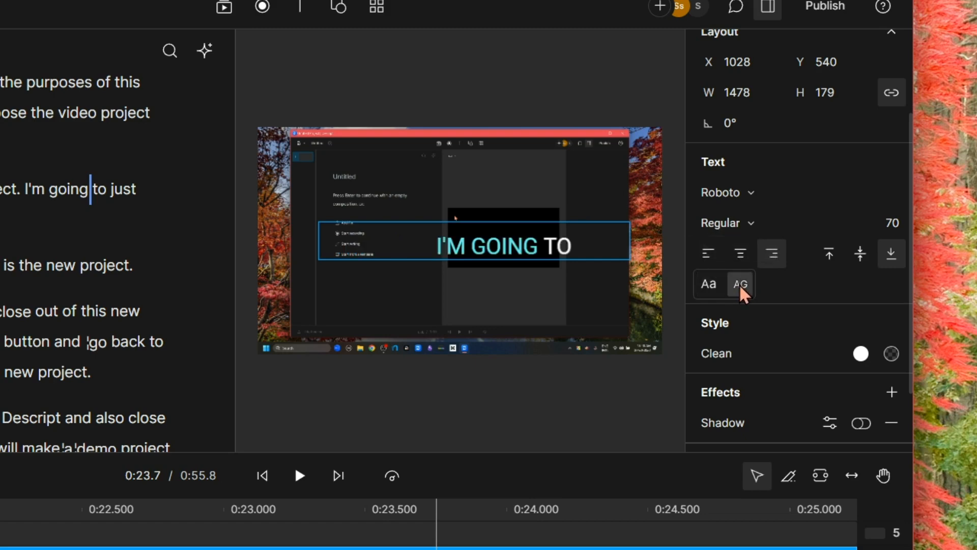
left_click(709, 294)
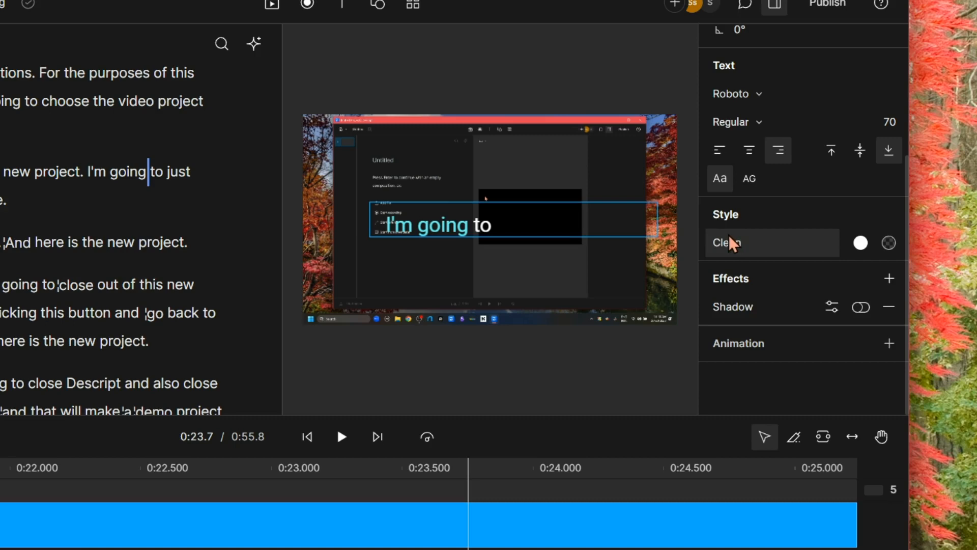
Step: Set the playhead to 0:22.5 and move the scene 4 captions to X 960, Y 540
left_click(561, 191)
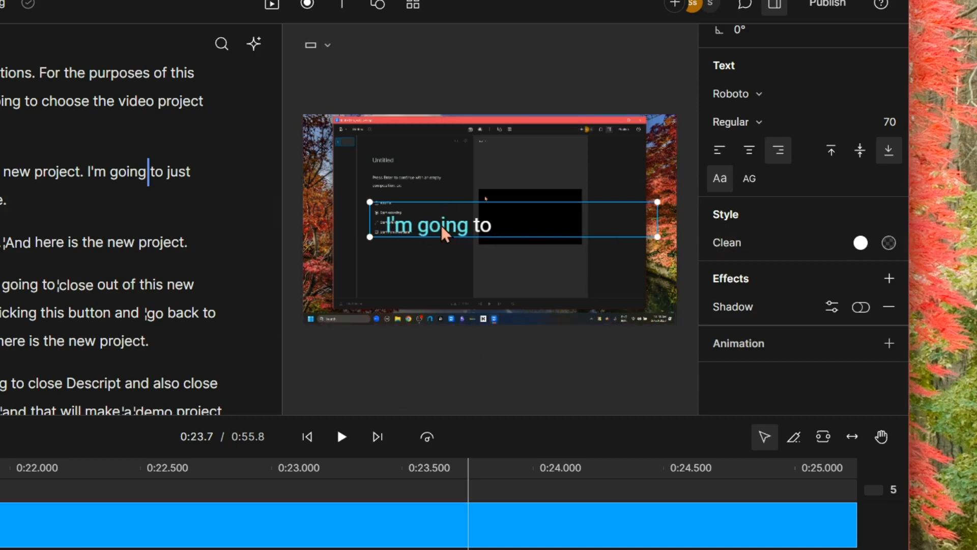
left_click_drag(0, 467, 80, 482)
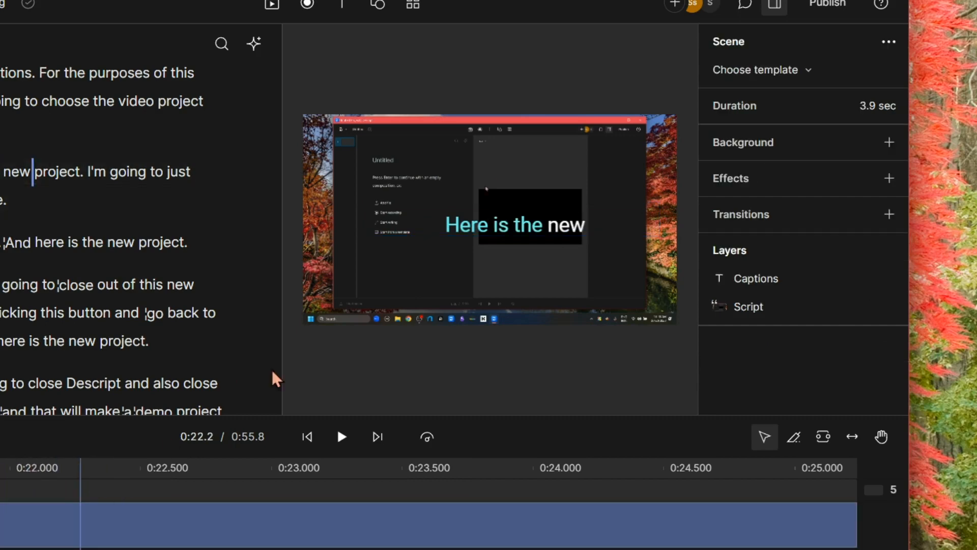
left_click(166, 484)
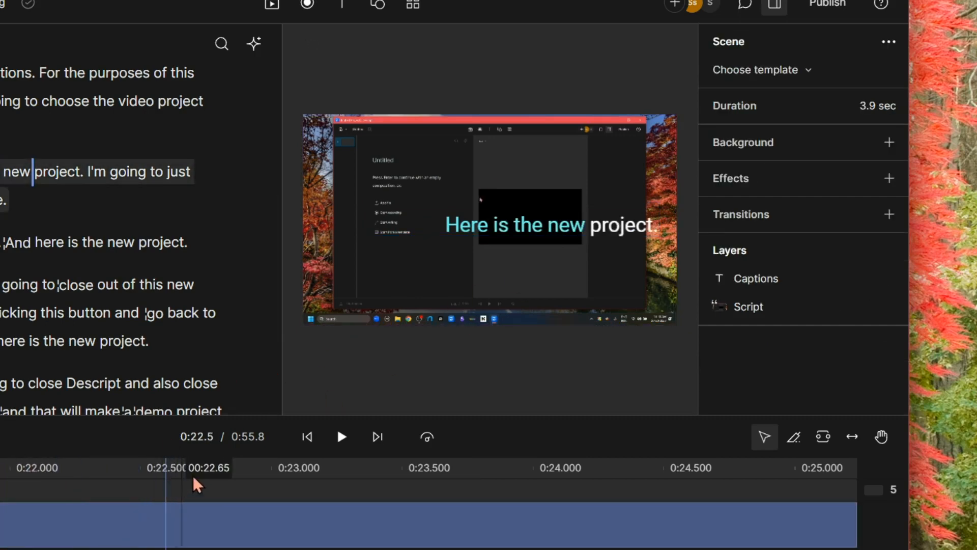
left_click(557, 227)
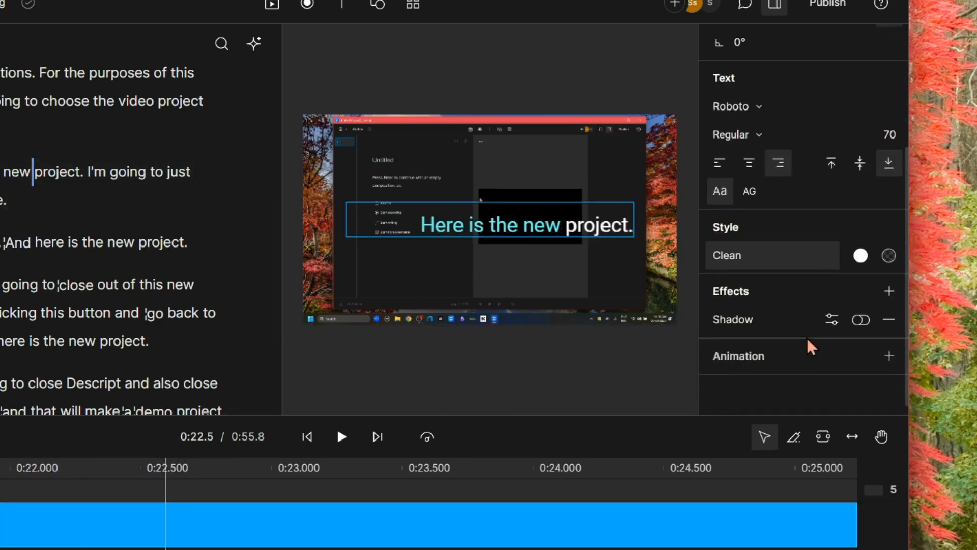
Step: Try the Classic style on the captions and play scene 4 to preview it
left_click(767, 249)
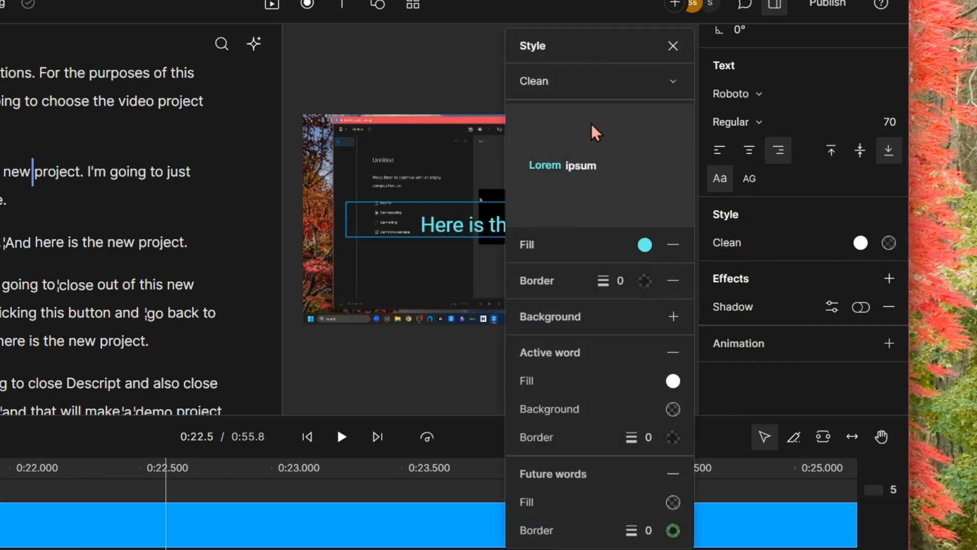
left_click(610, 95)
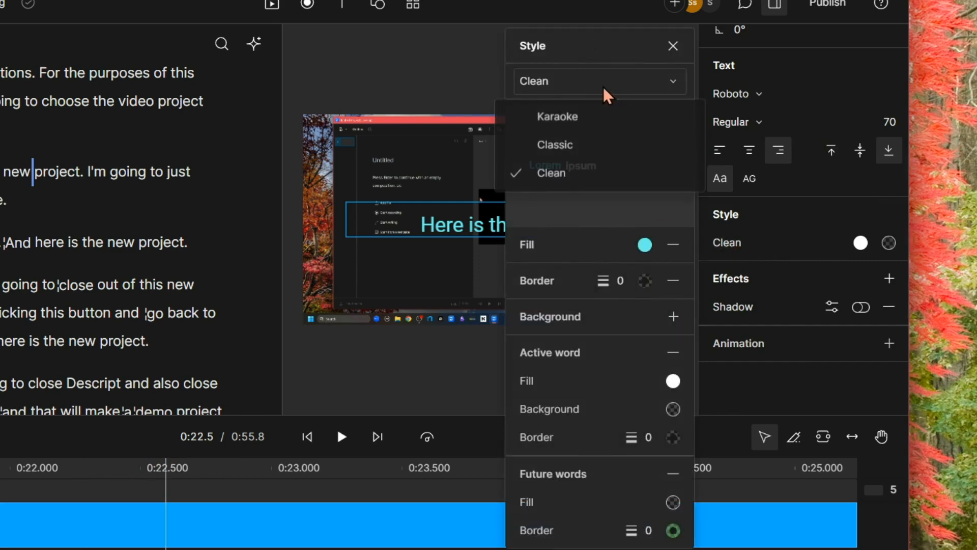
left_click(585, 147)
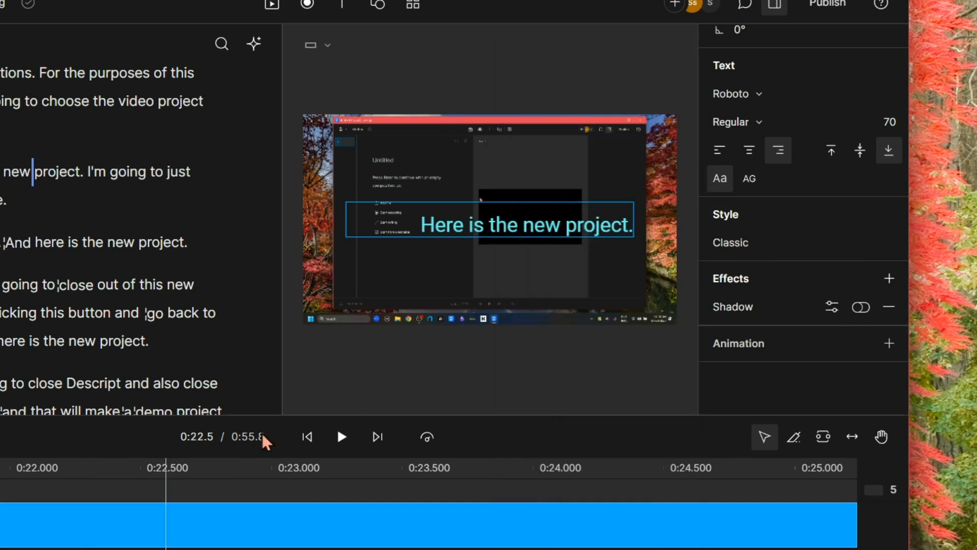
left_click(1, 473)
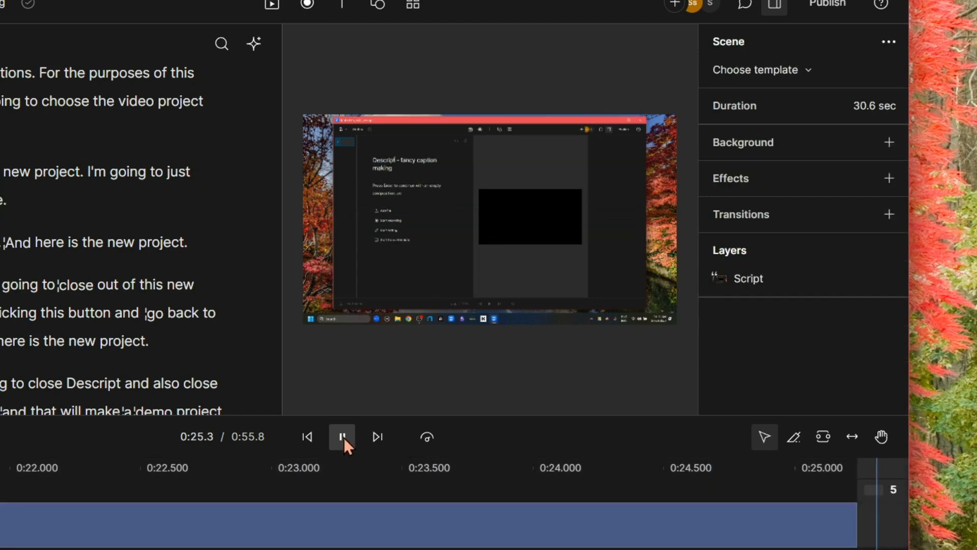
left_click(344, 438)
left_click(307, 436)
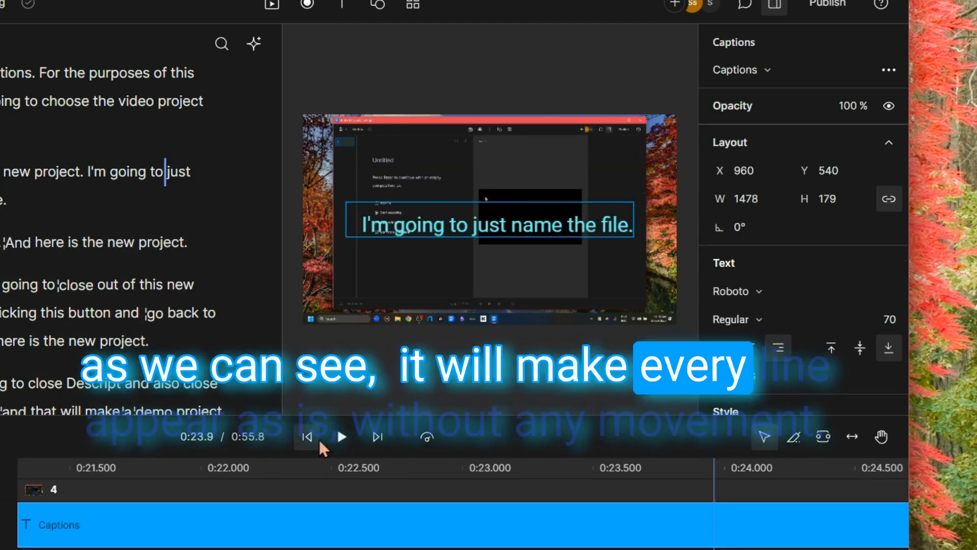
left_click(149, 475)
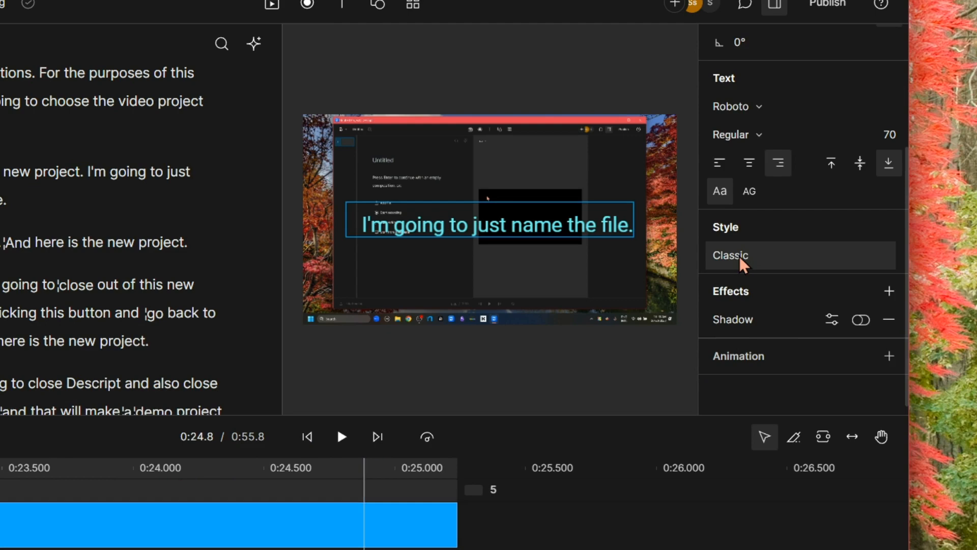
Step: Apply the Karaoke style to the captions and close the style settings
left_click(744, 257)
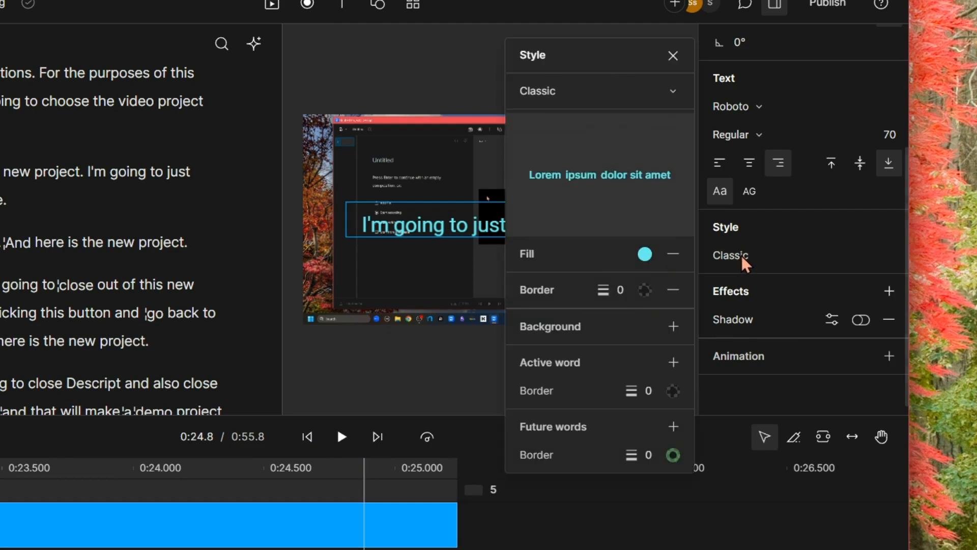
left_click(596, 96)
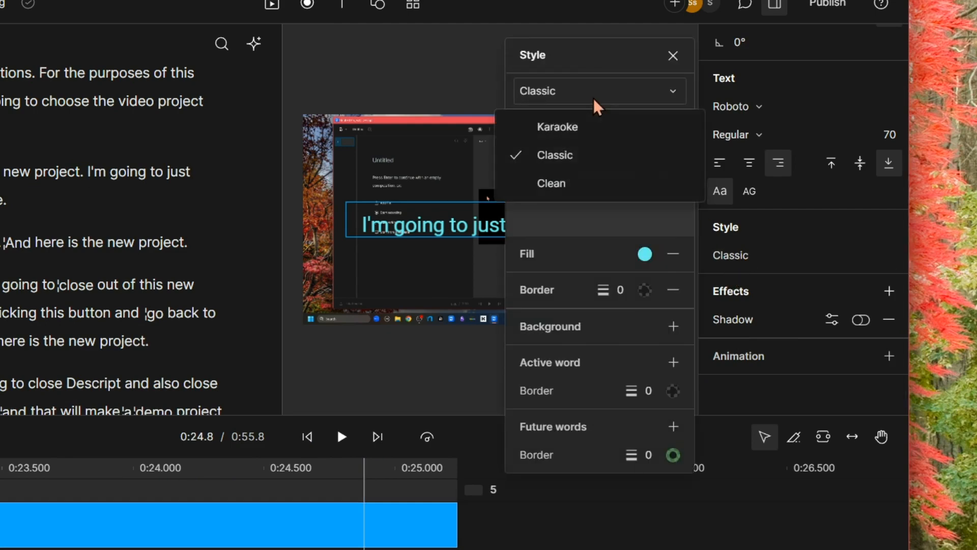
left_click(588, 130)
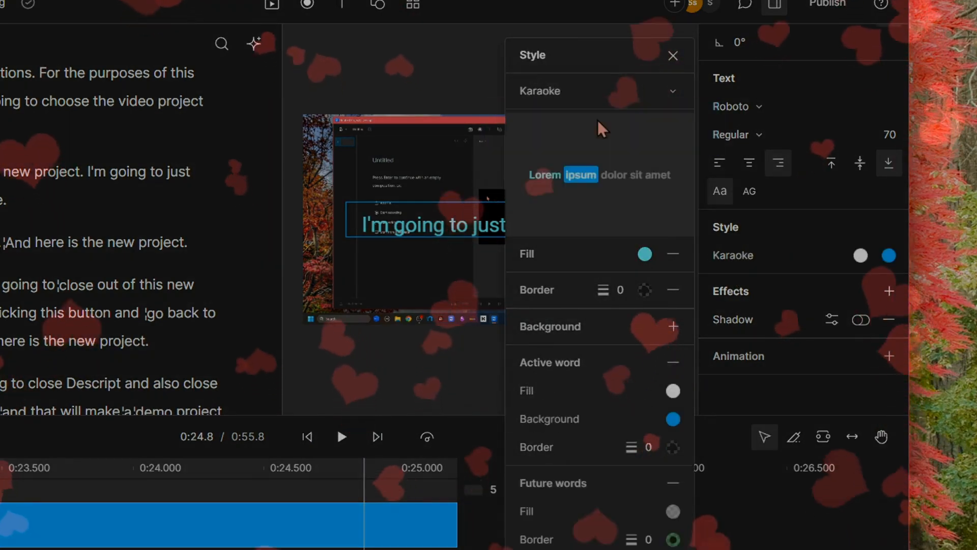
left_click(674, 56)
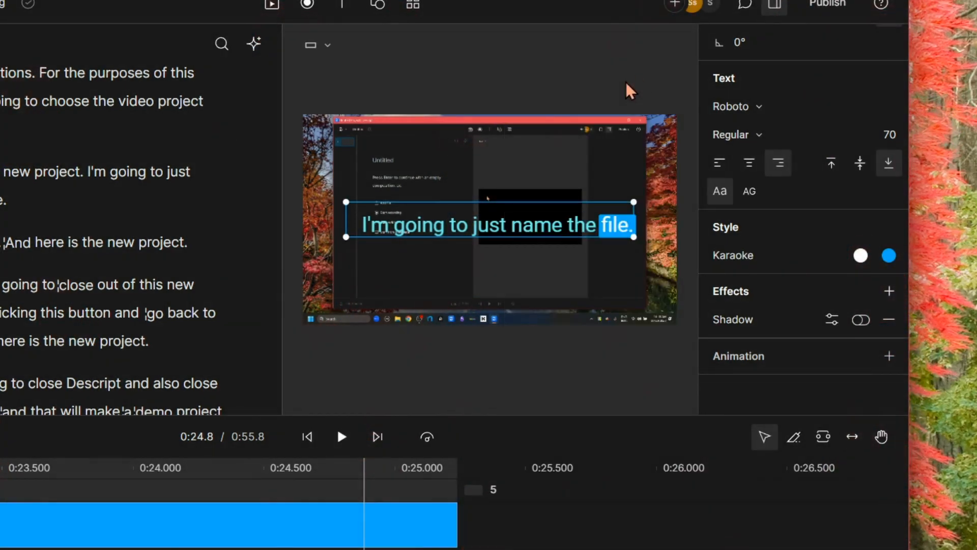
Step: Play scene 4 from its start to preview the Karaoke captions, pausing in scene 5
scroll(118, 514, "left", 10)
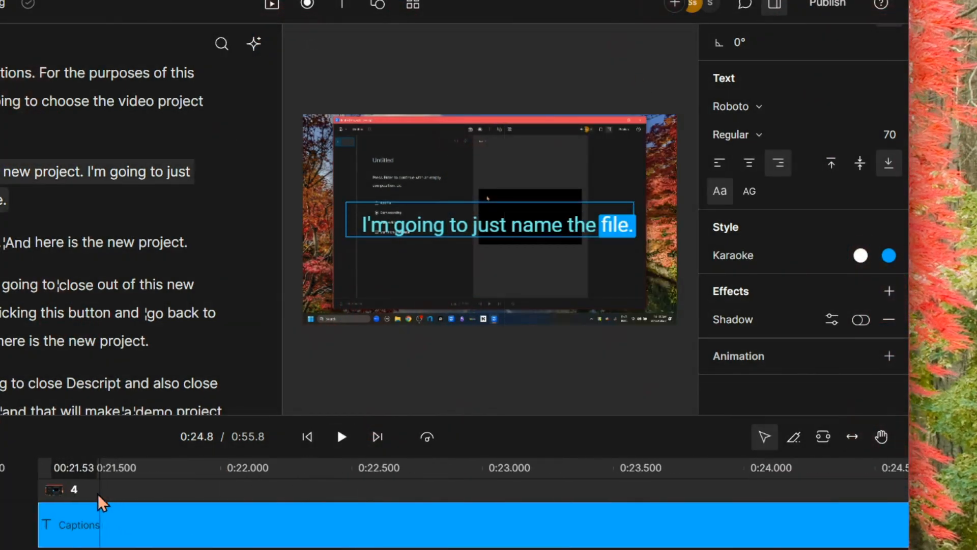
left_click(48, 483)
left_click(342, 437)
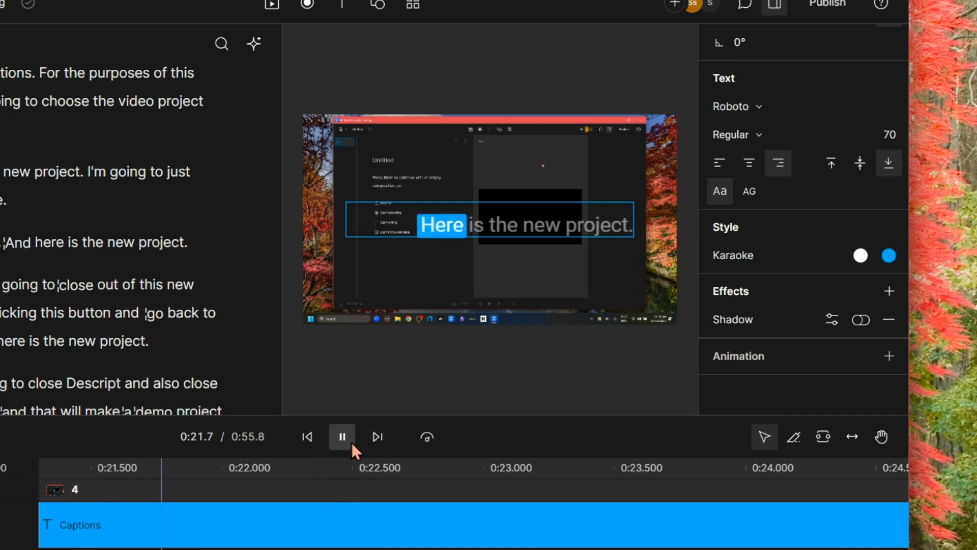
left_click(372, 369)
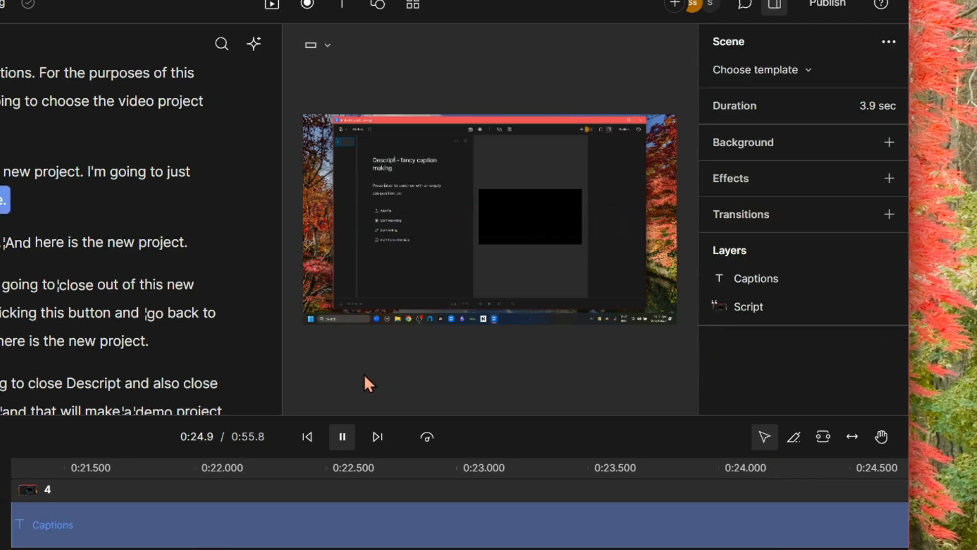
left_click(342, 437)
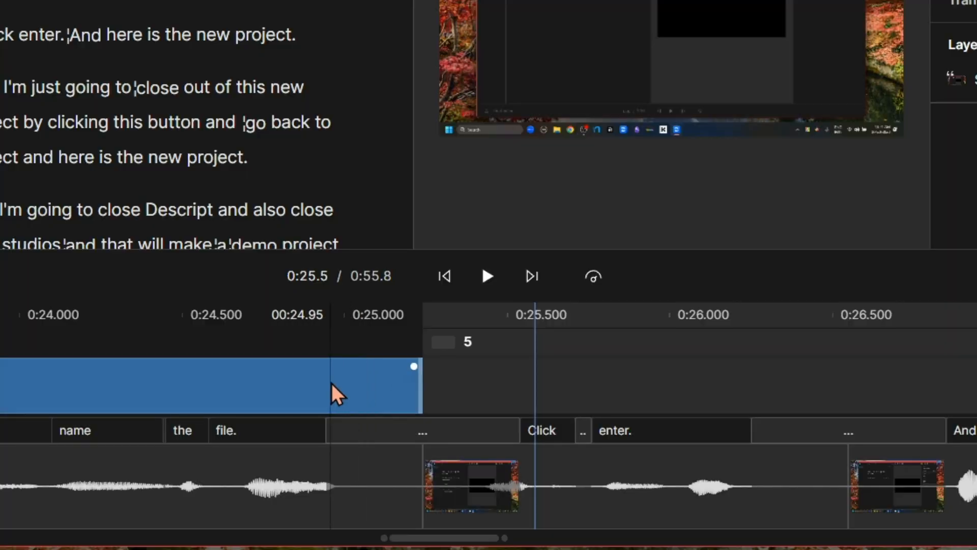
Step: Extend the captions layer into scene 5 to about 0:26.5 and play it back from the start of scene 4
left_click(331, 382)
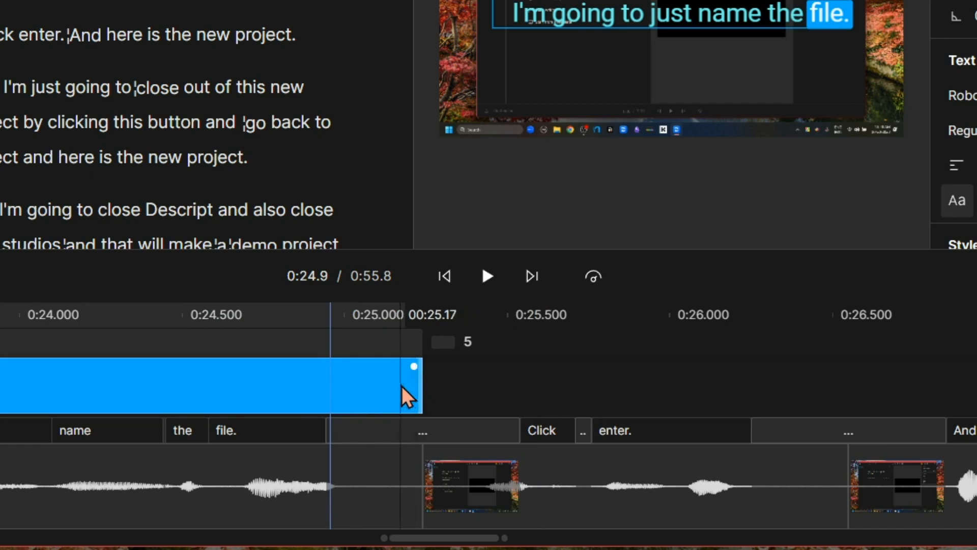
left_click_drag(422, 384, 853, 378)
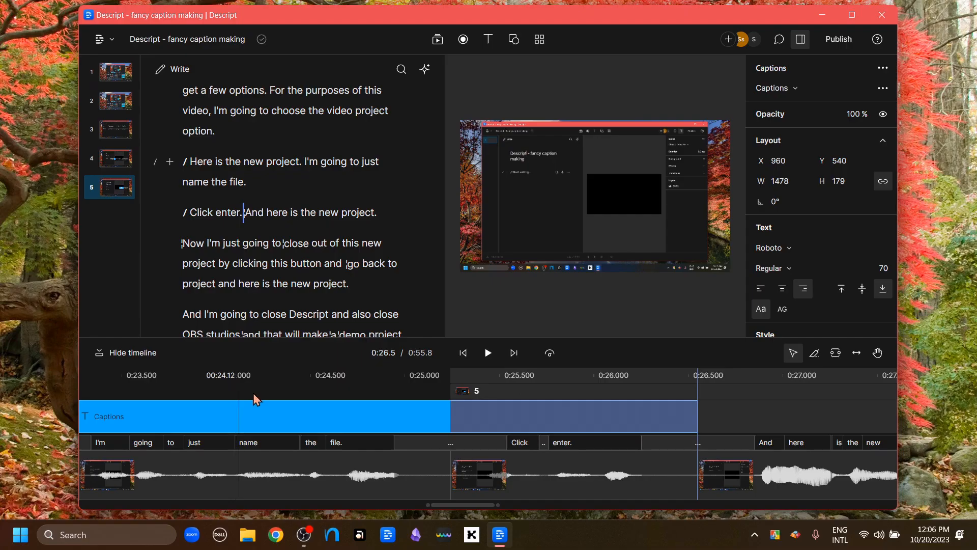
scroll(376, 448, "up", 5)
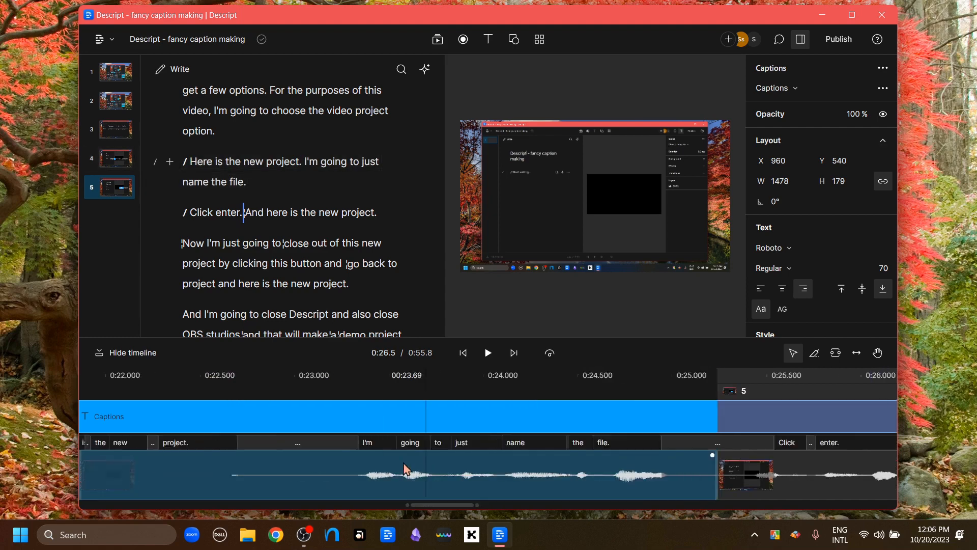
scroll(388, 459, "up", 1)
left_click(463, 353)
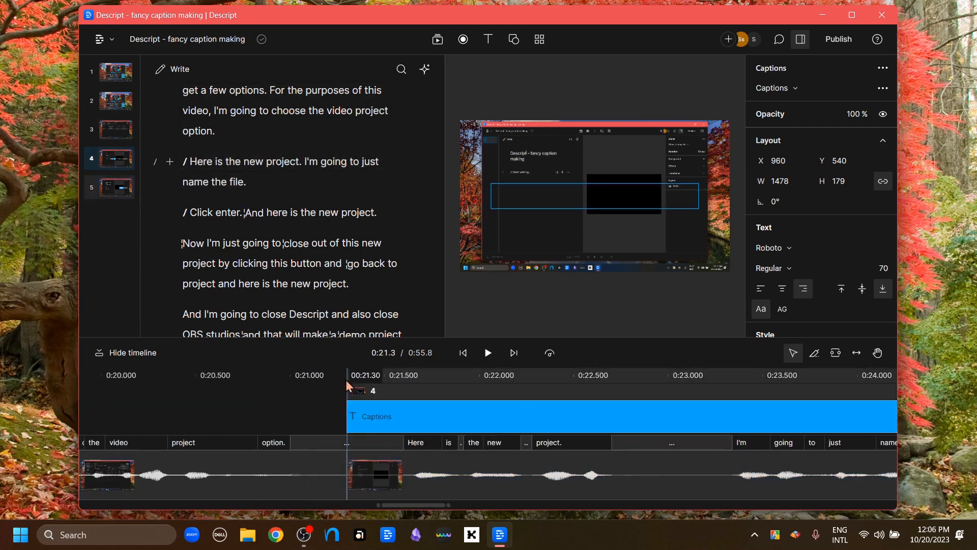
left_click(488, 353)
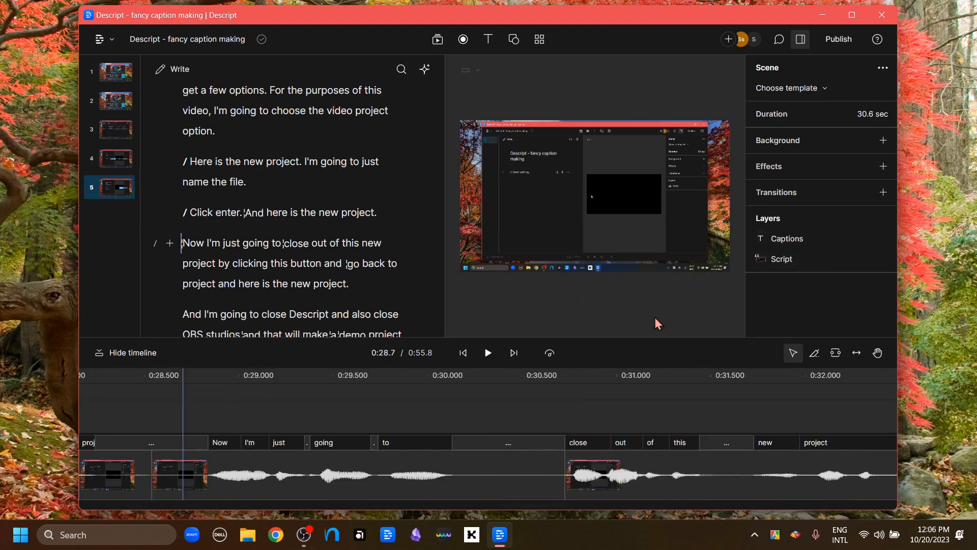
Step: Reselect the extended captions and place the playhead at 0:23.9, on the word "just" in scene 4
scroll(368, 413, "left", 13)
left_click(314, 419)
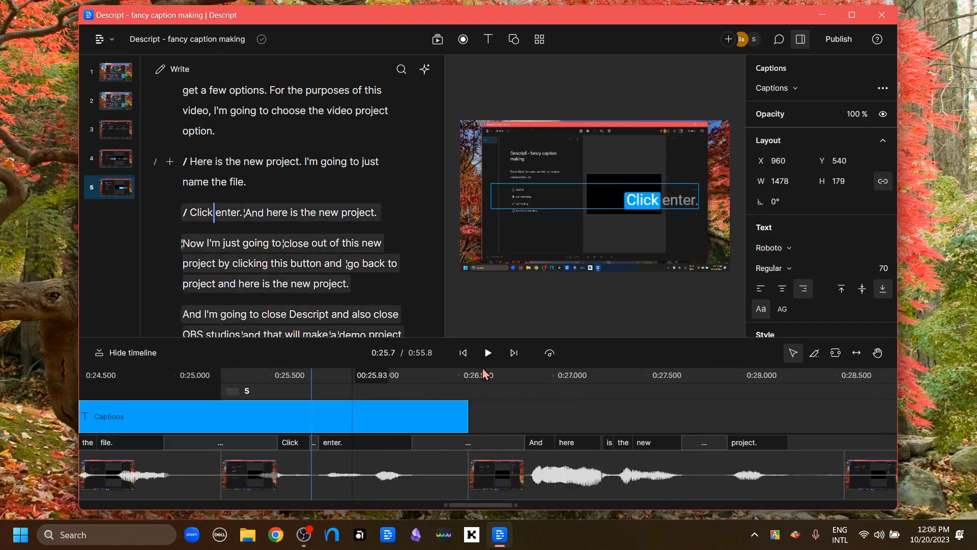
scroll(847, 258, "down", 1)
scroll(847, 257, "down", 3)
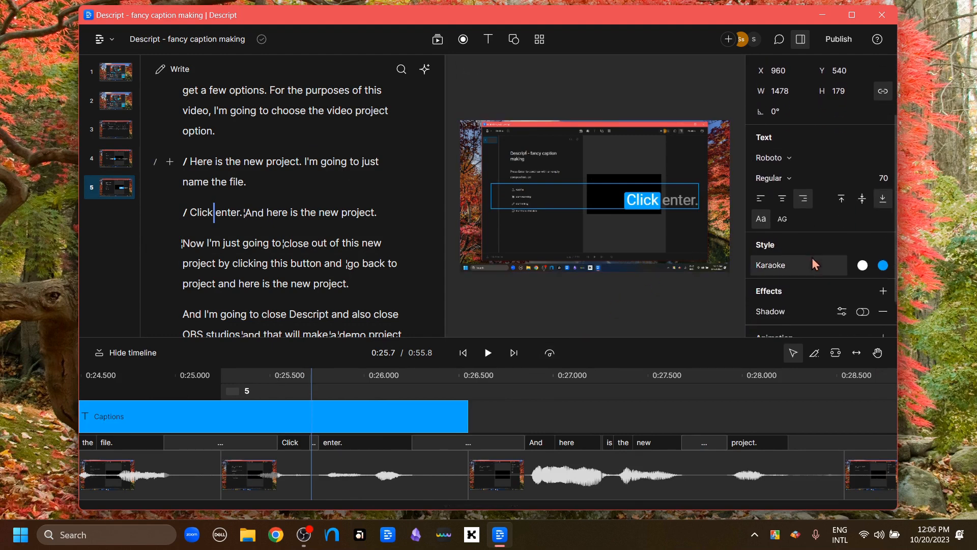
left_click(786, 266)
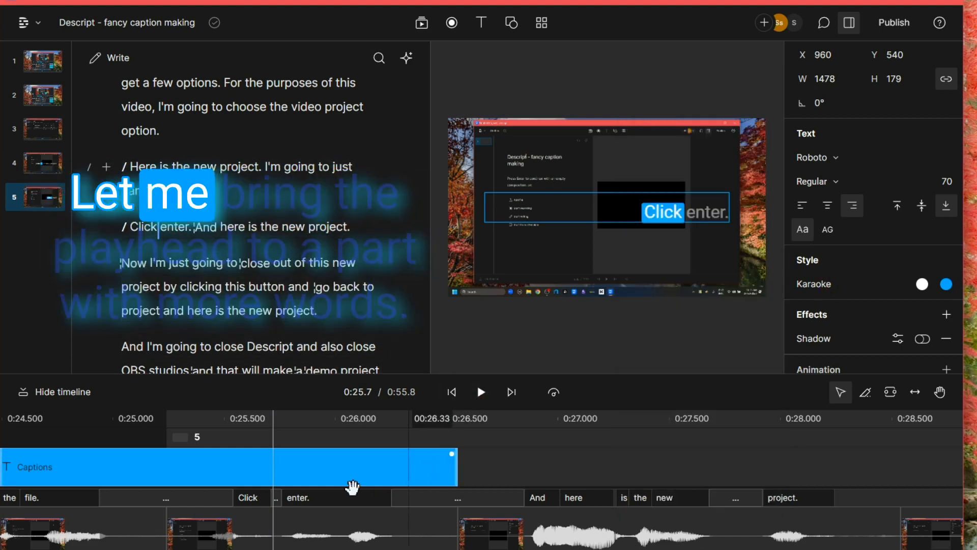
scroll(316, 536, "left", 1)
scroll(316, 536, "left", 5)
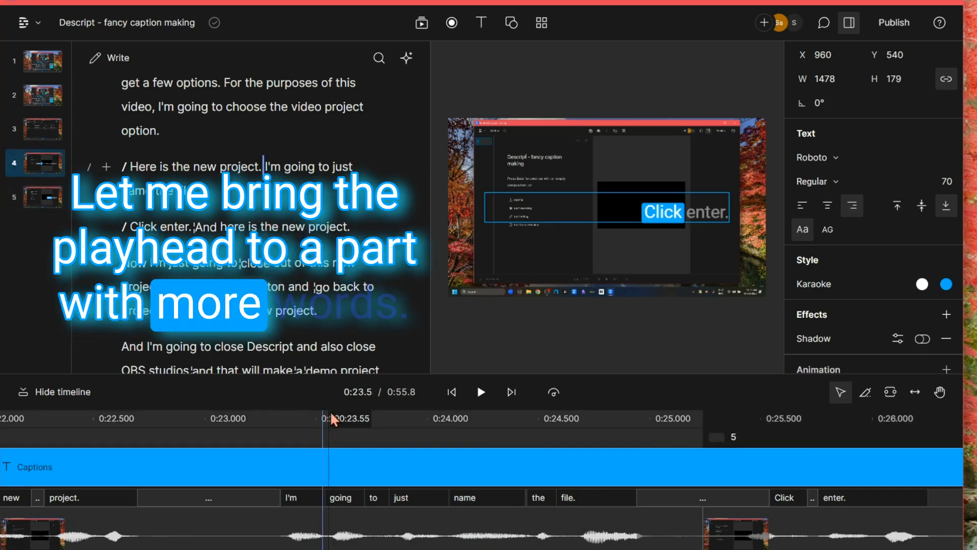
left_click(417, 420)
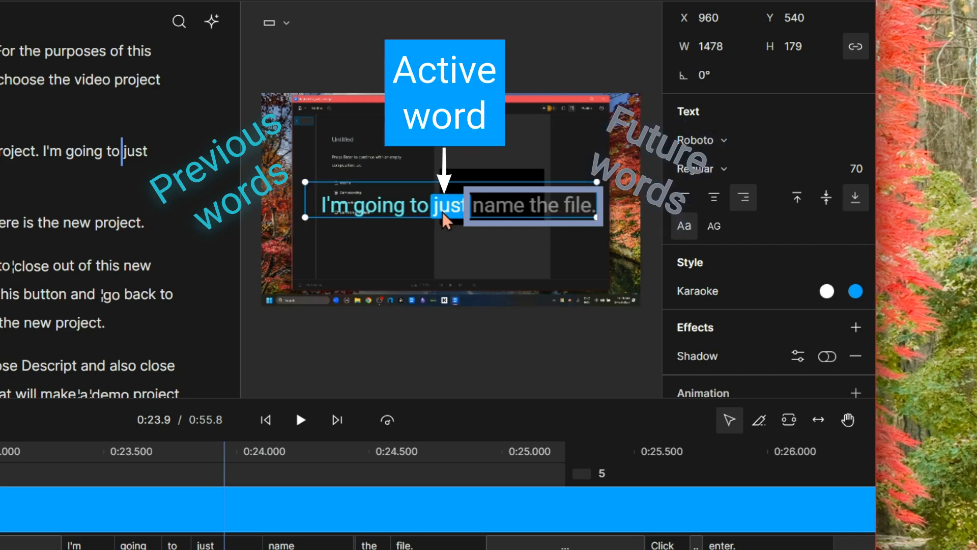
Step: Set the Karaoke style's main fill to off-white e3f1f1, moving the style and color windows clear of the caption preview
left_click(720, 297)
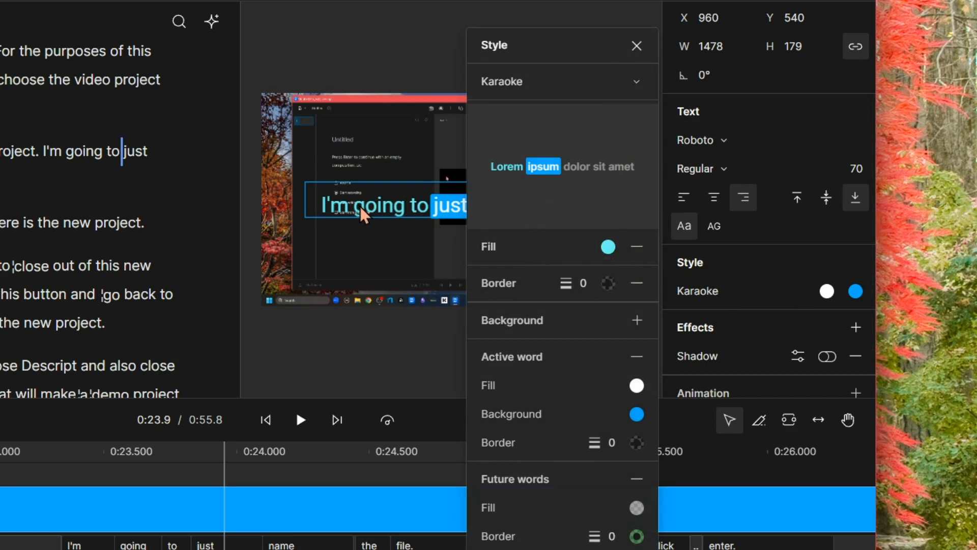
left_click(608, 247)
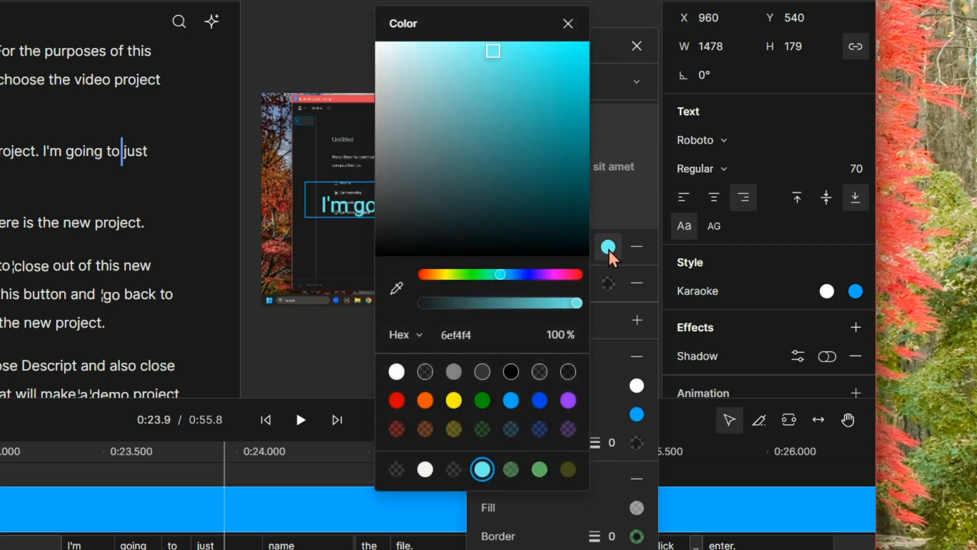
left_click(387, 53)
left_click_drag(480, 28, 709, 65)
left_click_drag(559, 51, 709, 55)
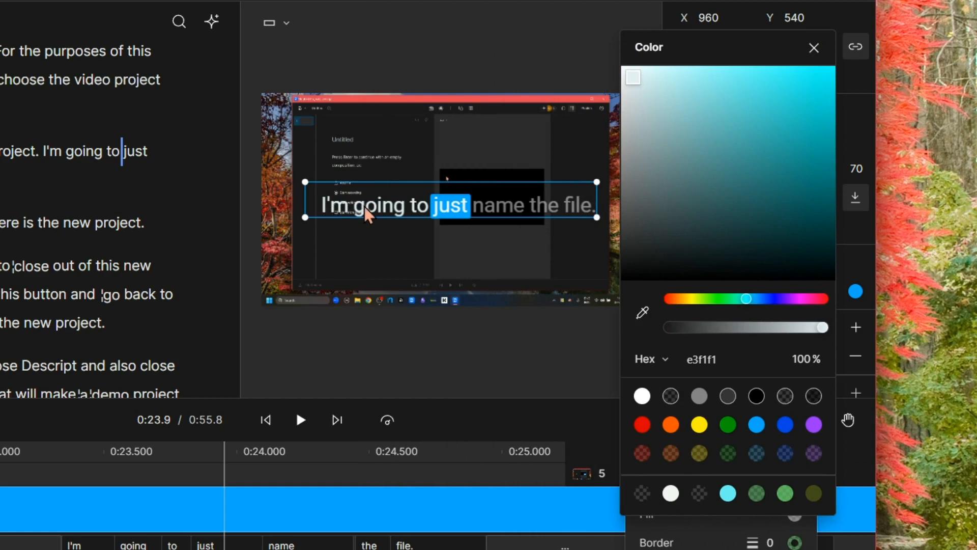
Step: Try teal, blue, magenta and yellow as the Karaoke style's main fill and settle on off-white f9faf3
left_click(796, 115)
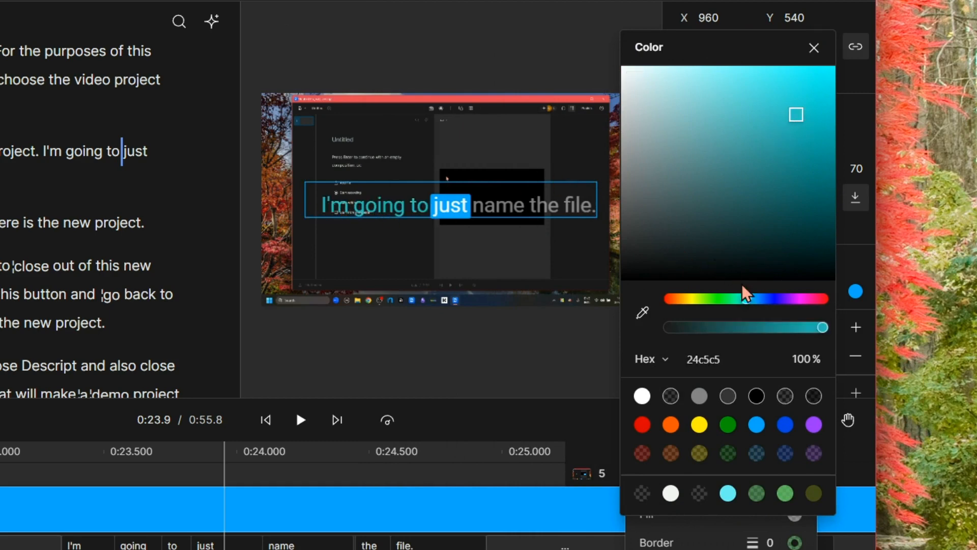
left_click(771, 300)
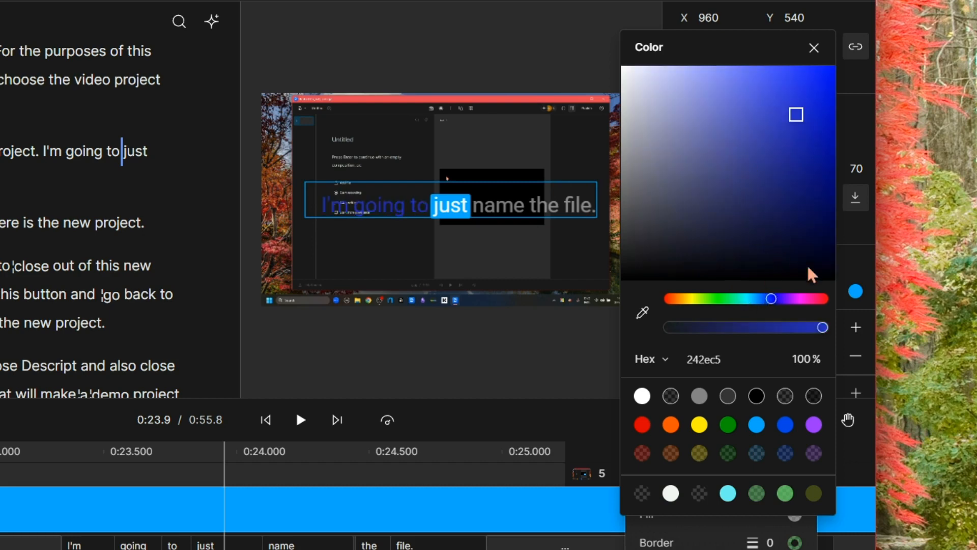
left_click(821, 300)
left_click(799, 301)
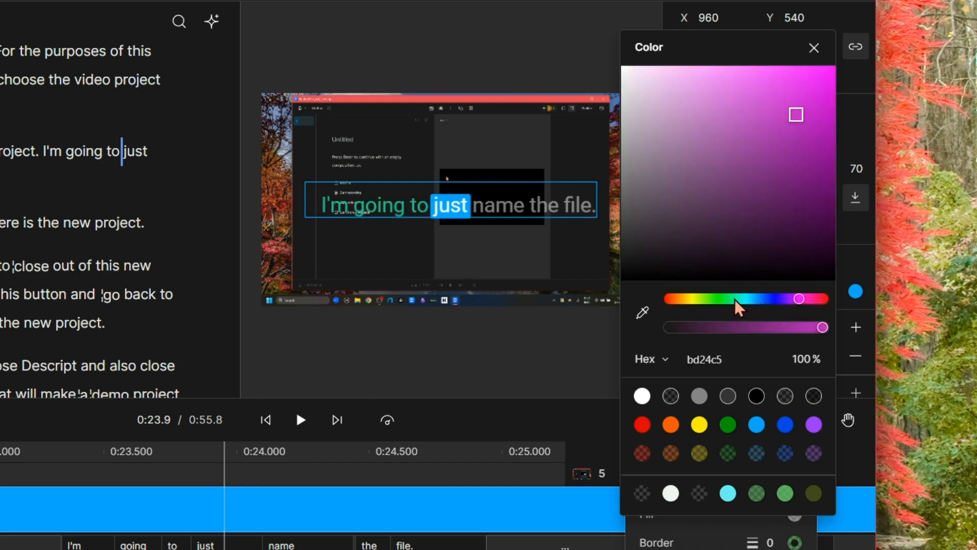
left_click(735, 300)
left_click(692, 301)
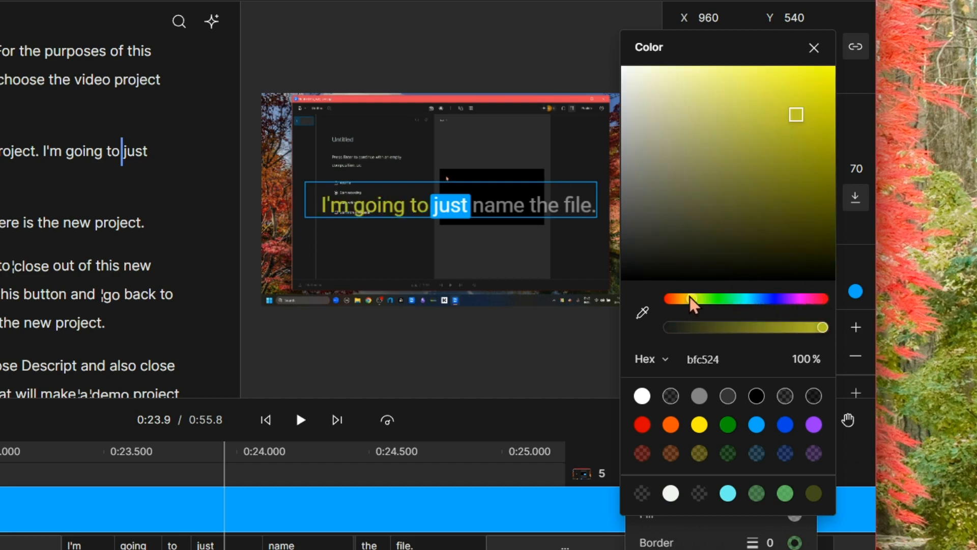
left_click(627, 71)
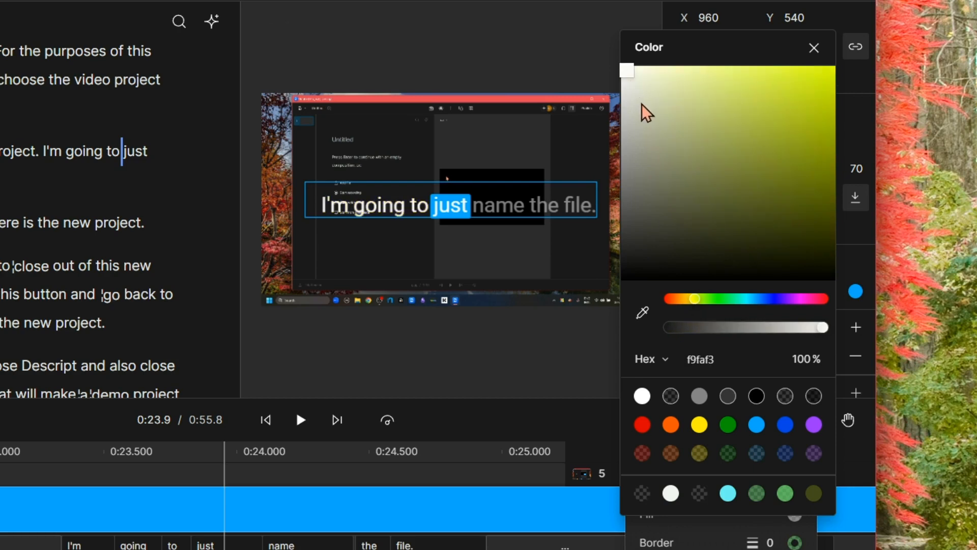
left_click(813, 50)
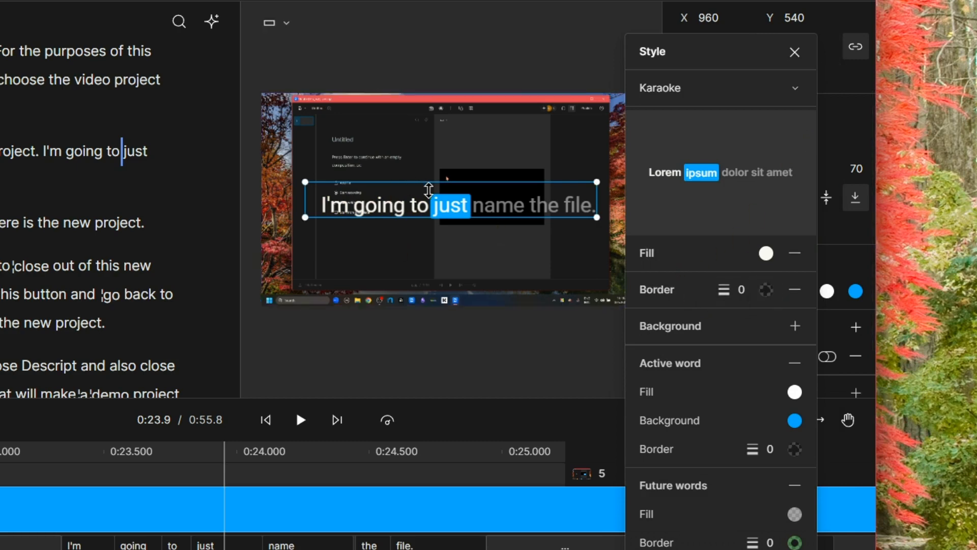
Step: Set the Karaoke style's main border color to green 19e96e at 85% opacity
left_click(766, 290)
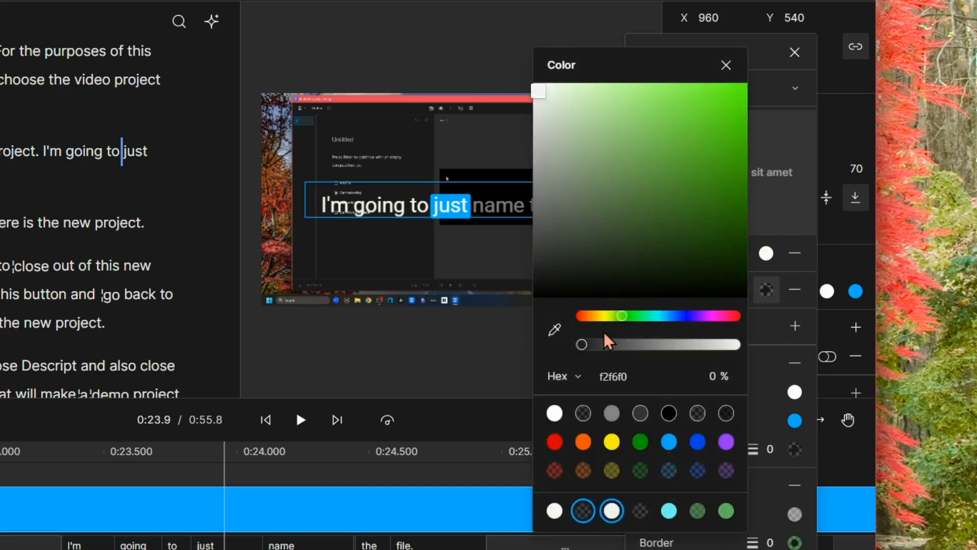
left_click_drag(588, 348, 712, 346)
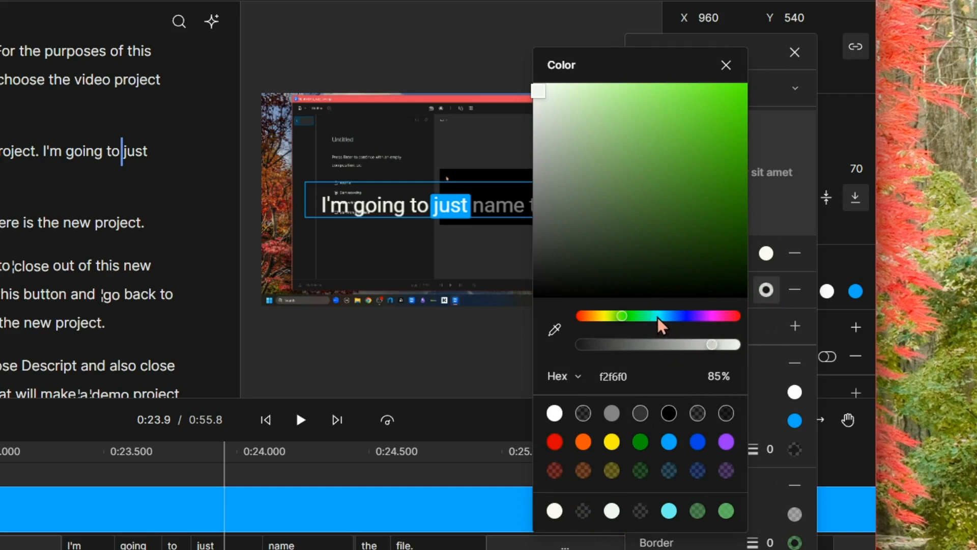
left_click(725, 103)
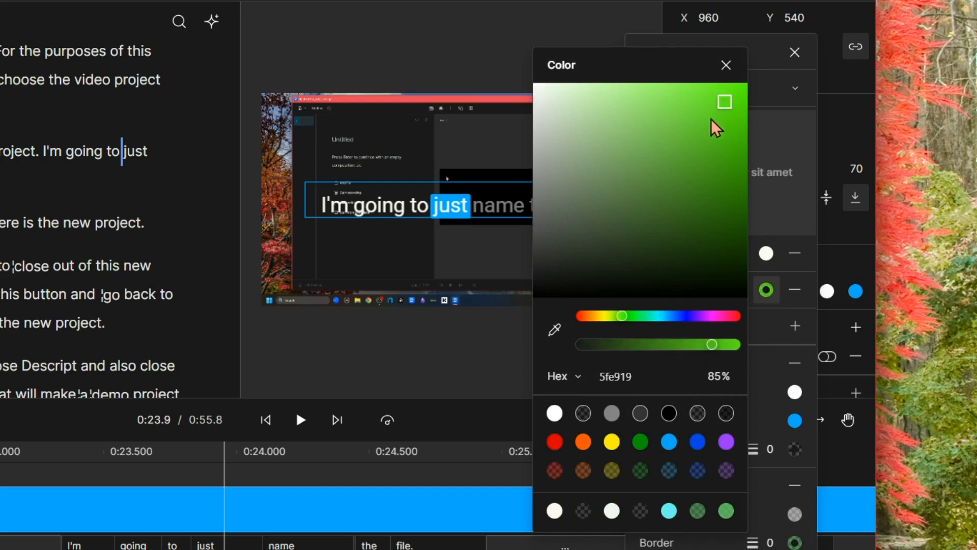
left_click_drag(622, 319, 642, 321)
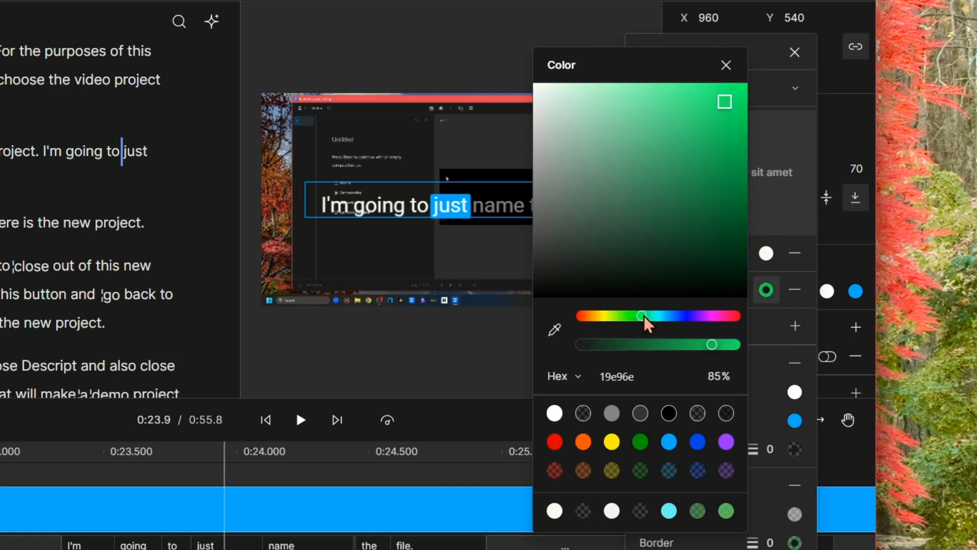
left_click(727, 66)
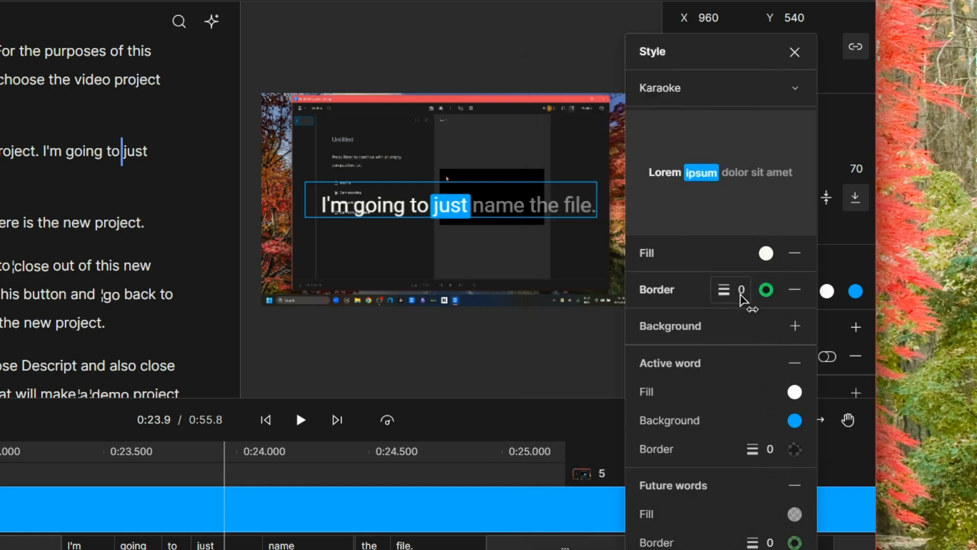
Step: Set the main border thickness of the captions to 5
left_click(742, 299)
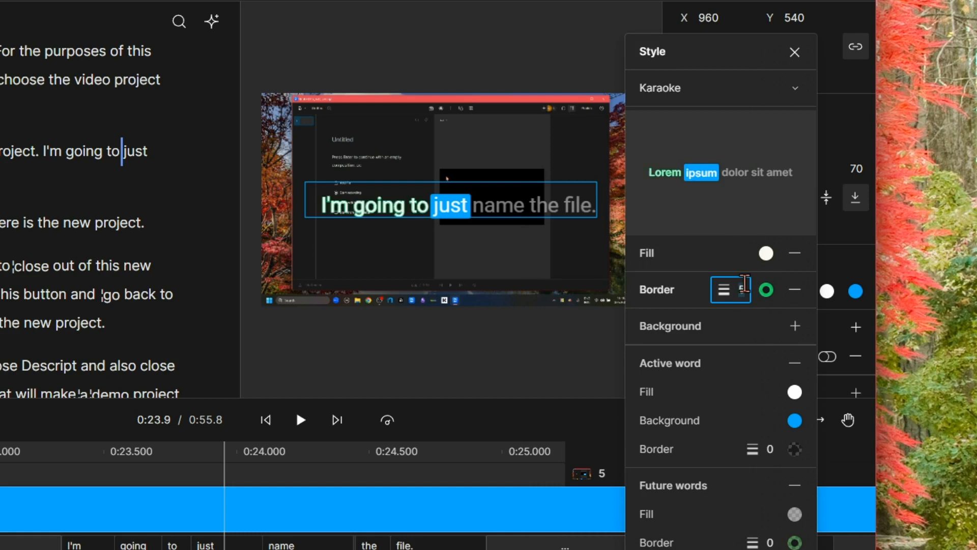
type("5")
left_click(363, 211)
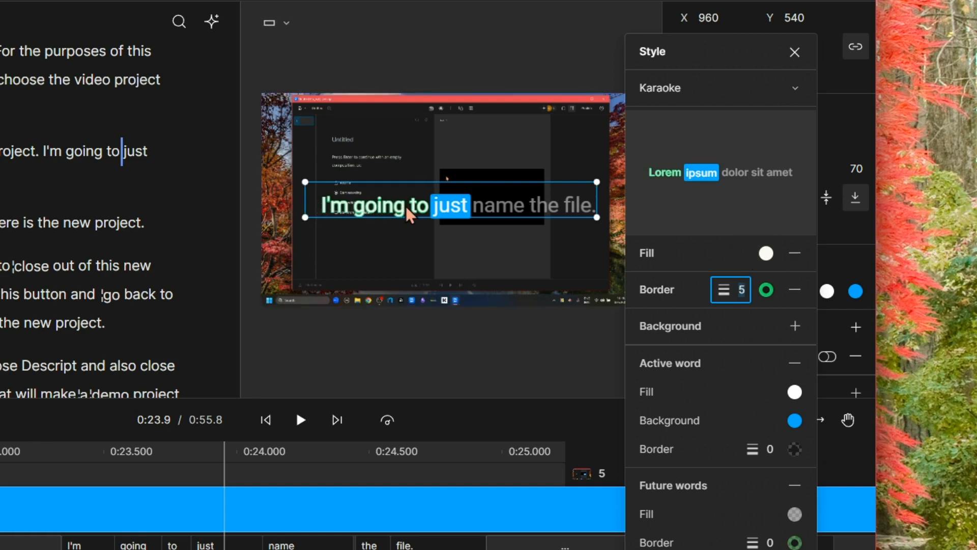
Step: Add an orange f46d0c background to the captions and shift the caption box to X 931, Y 520
left_click(796, 326)
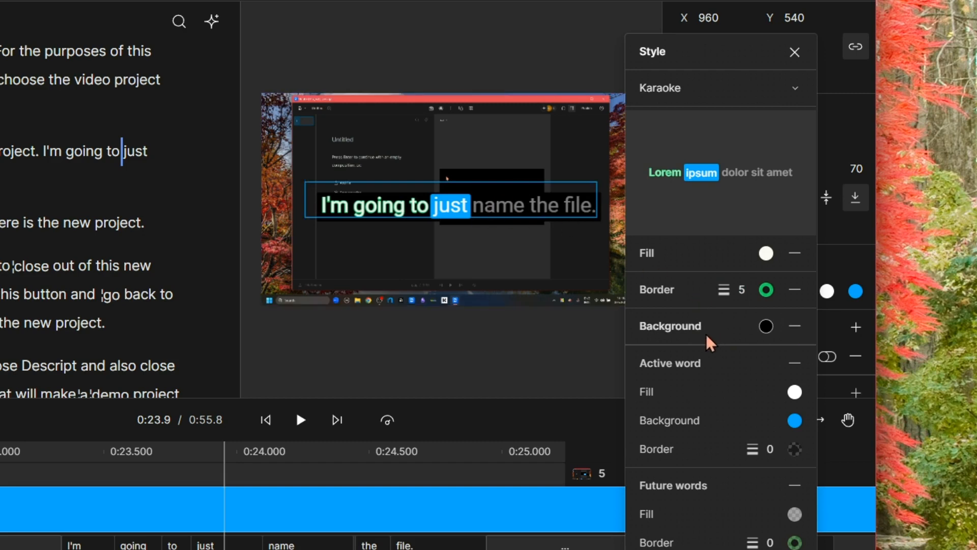
left_click(766, 327)
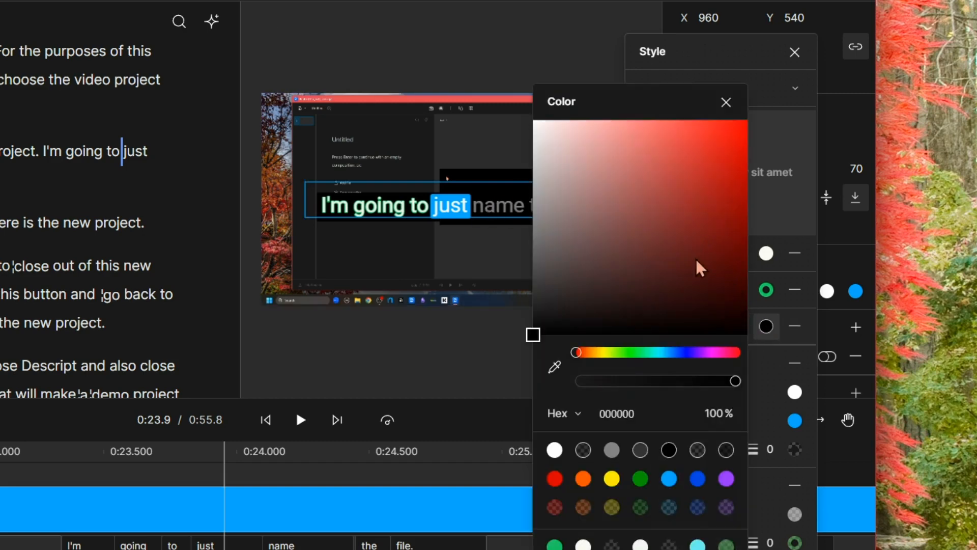
left_click(601, 352)
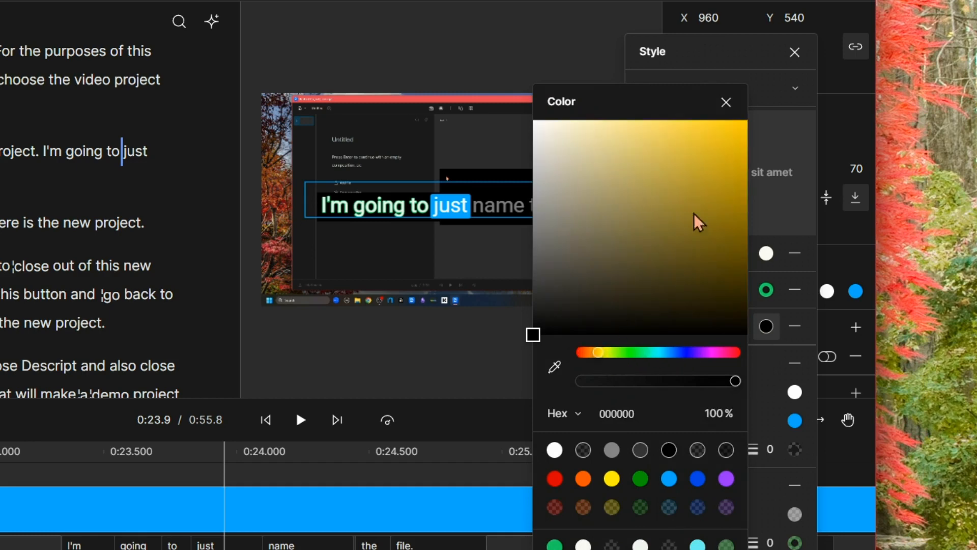
left_click_drag(726, 133, 737, 130)
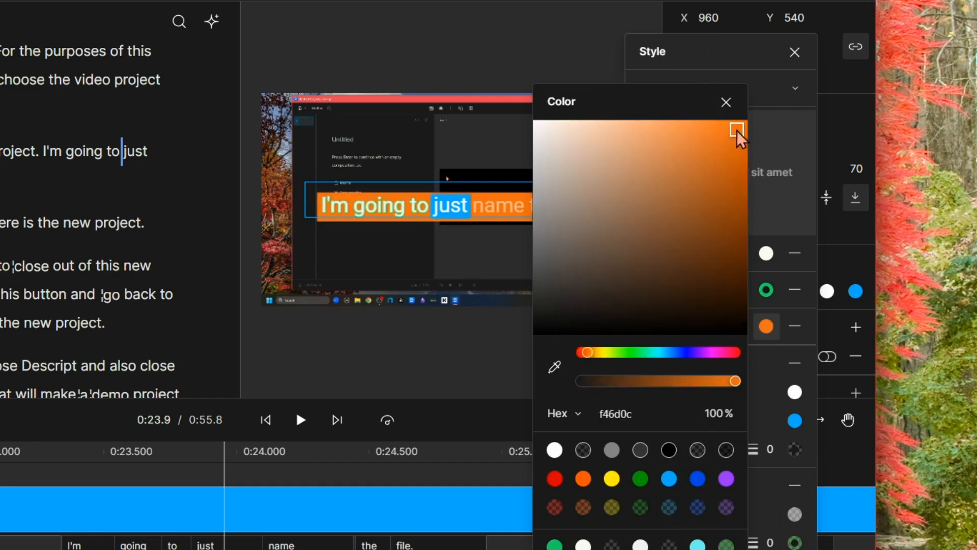
left_click(726, 102)
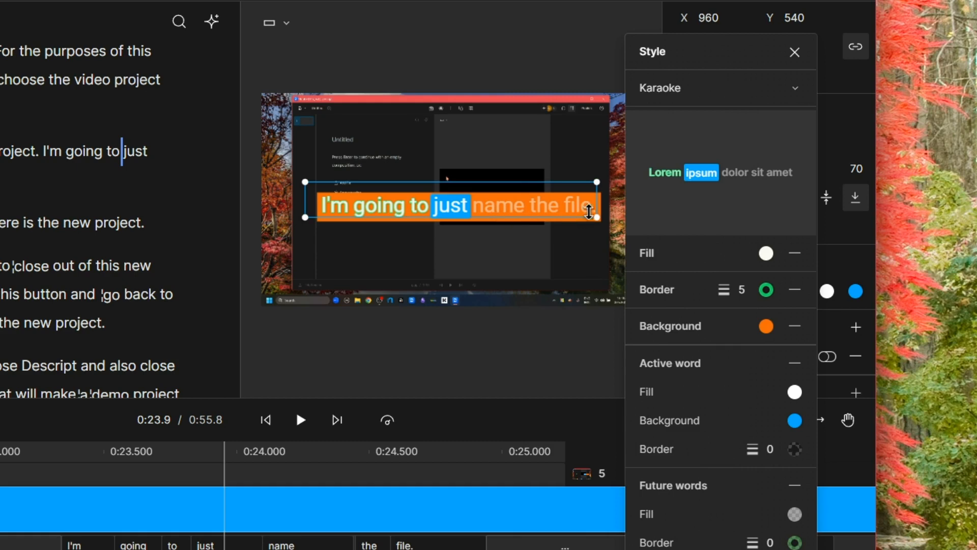
mouse_move(594, 216)
left_mouse_down()
mouse_move(602, 224)
mouse_move(589, 212)
left_mouse_up()
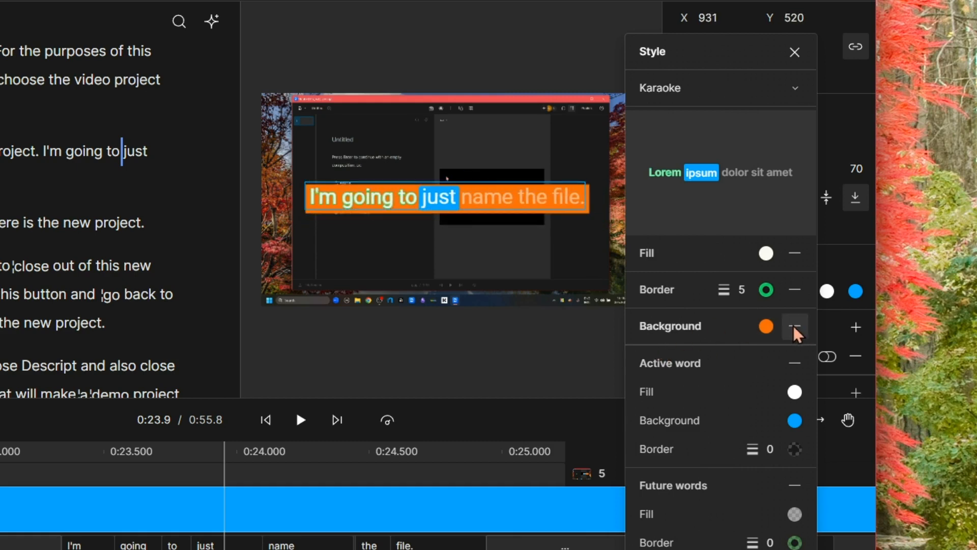
Step: Remove and restore the captions' orange background, and reduce its opacity to 55%
left_click(795, 326)
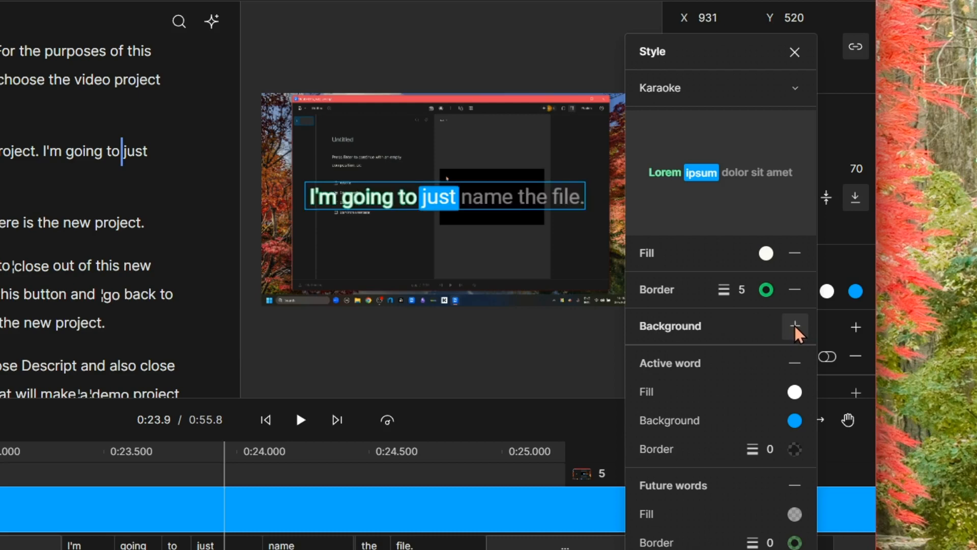
left_click(795, 326)
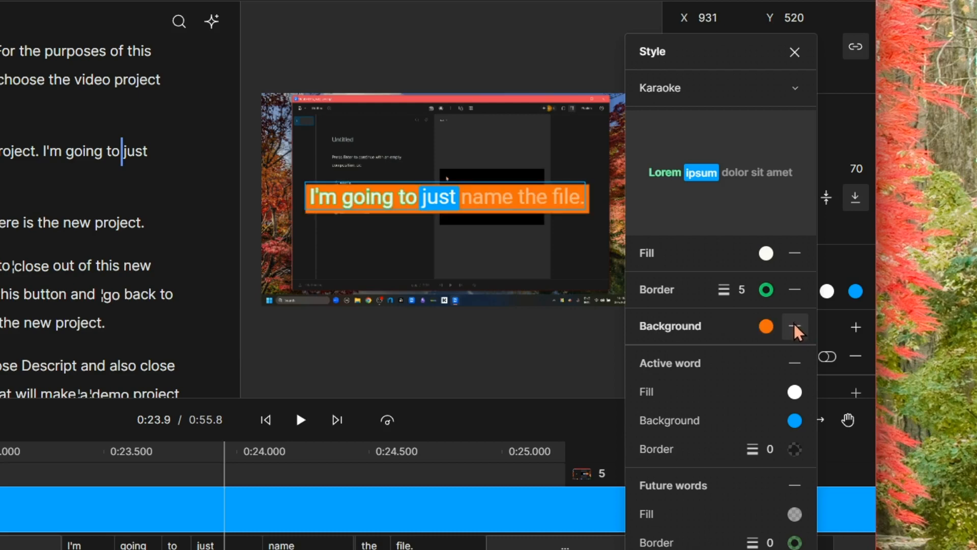
left_click(766, 326)
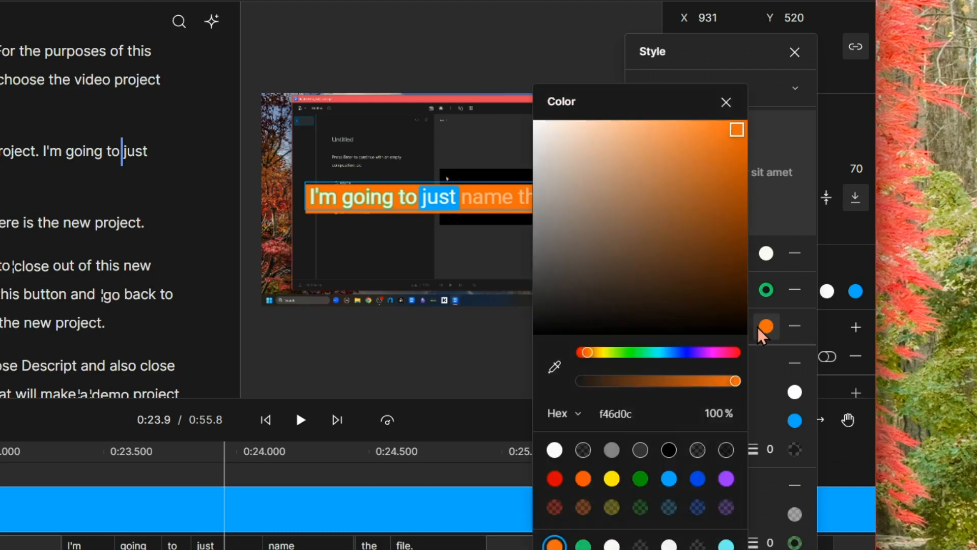
left_click_drag(735, 382, 669, 388)
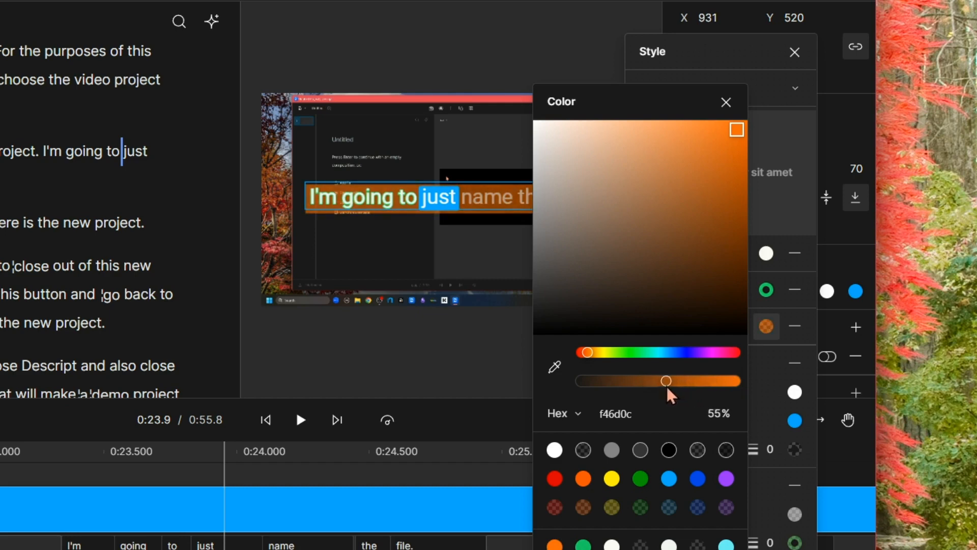
left_click(726, 102)
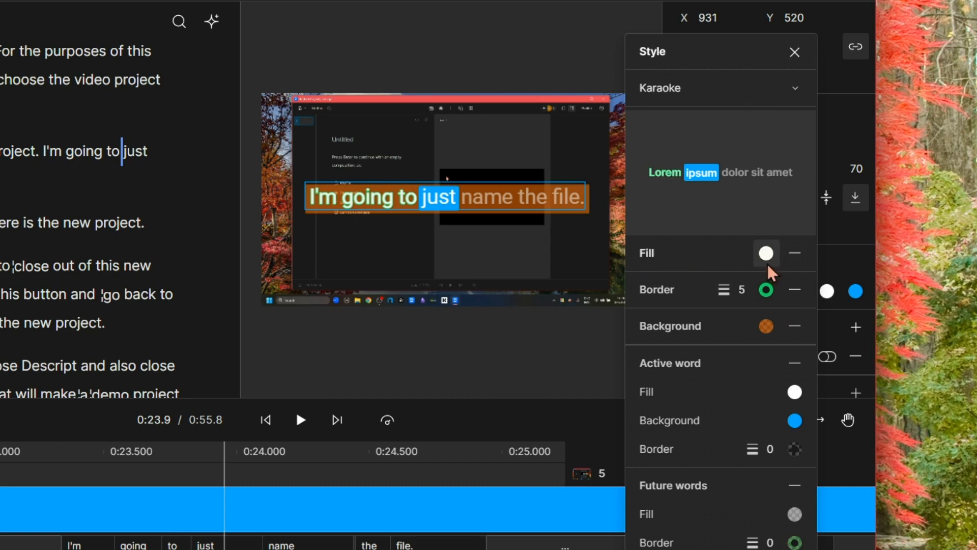
Step: Move the captions back to X 960, Y 540, and turn the style's main fill and border off and on again
left_click(793, 253)
left_click_drag(486, 196, 491, 200)
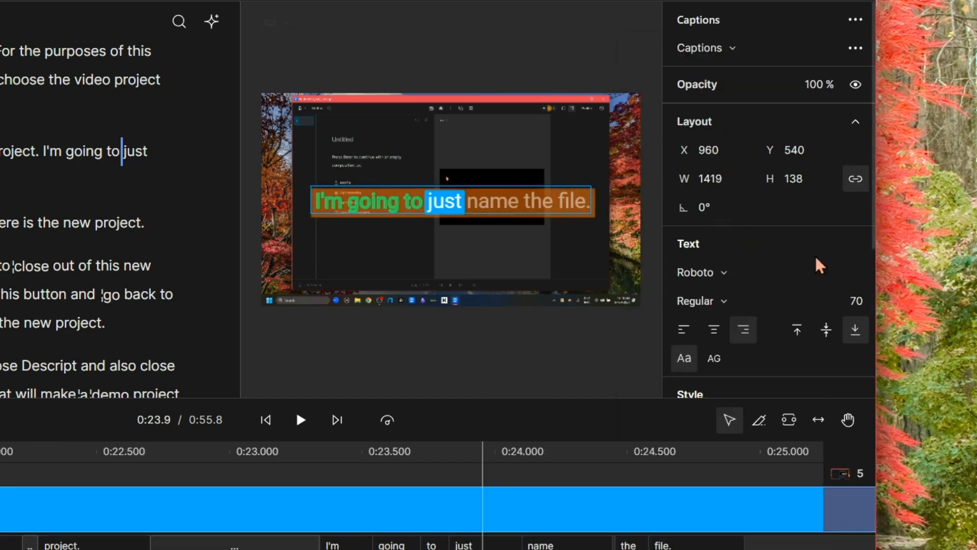
scroll(792, 290, "down", 5)
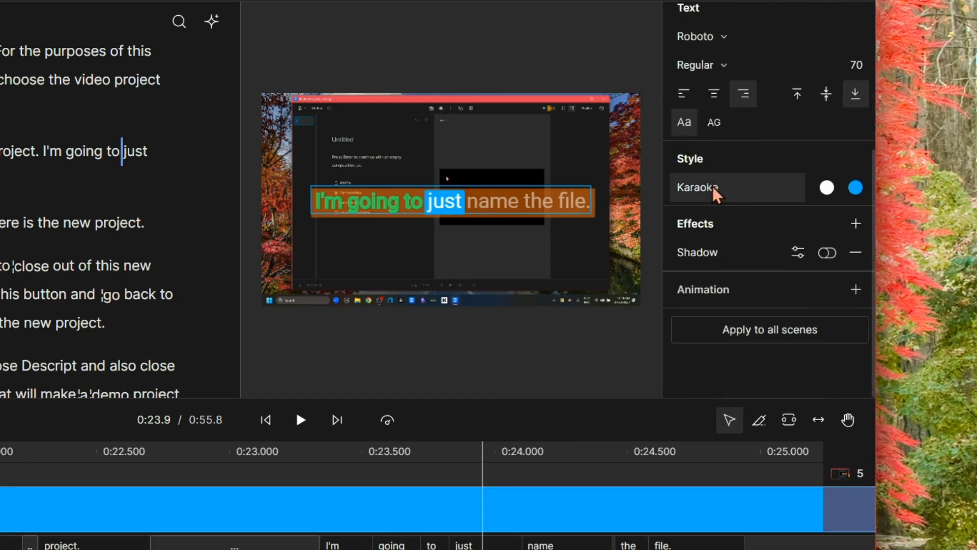
left_click(716, 192)
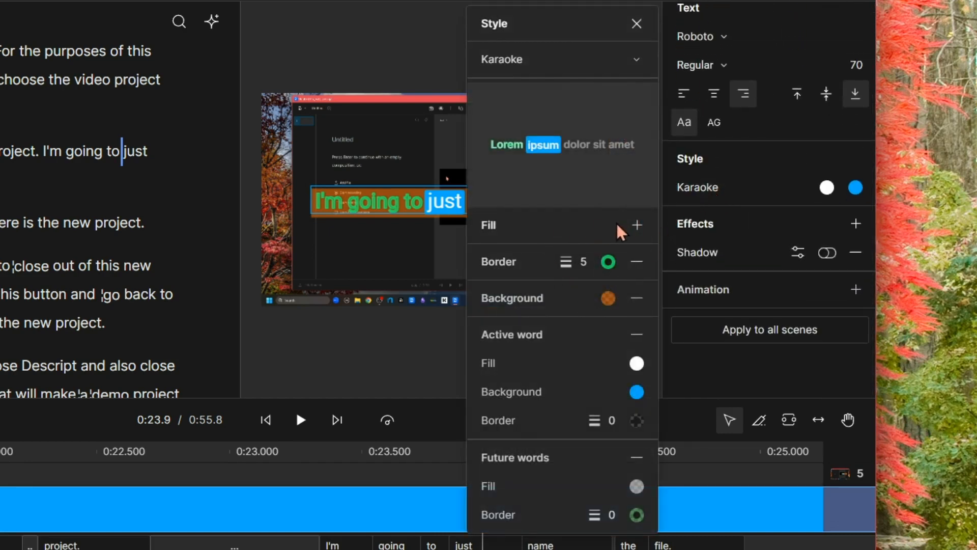
left_click(637, 226)
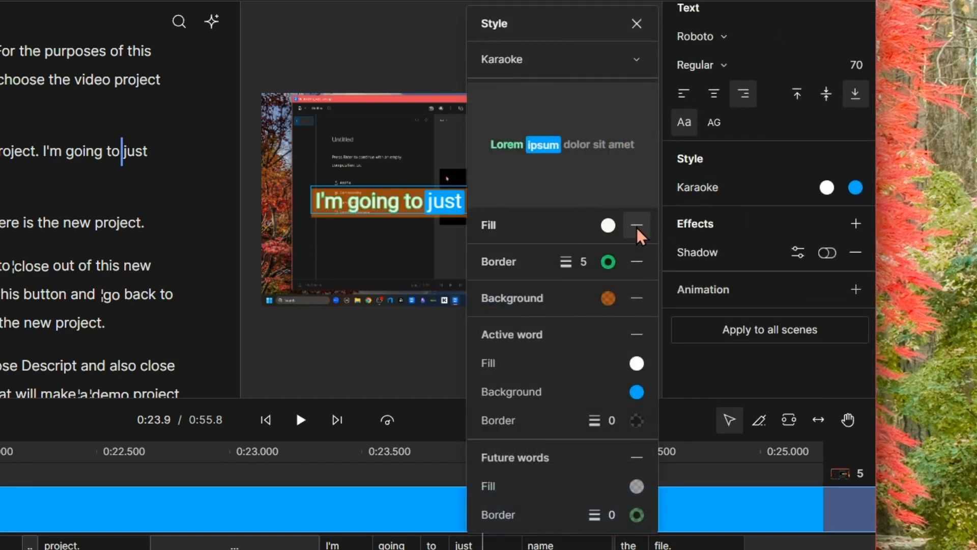
left_click(635, 262)
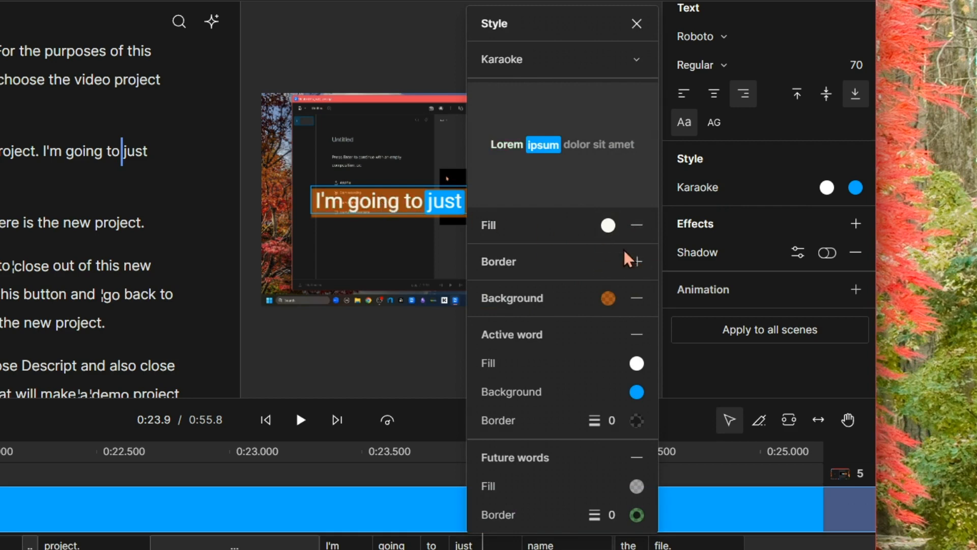
left_click(637, 261)
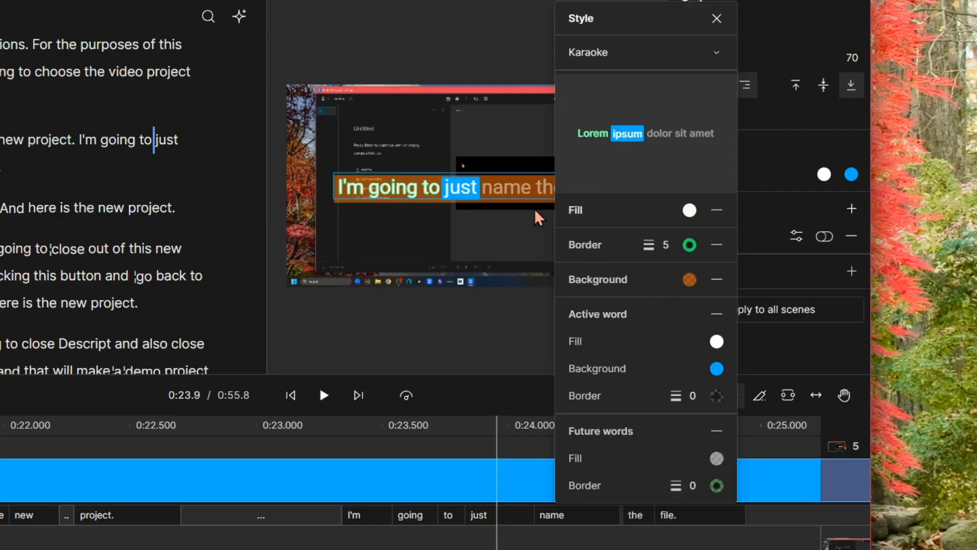
Step: Change the active word's fill from the Karaoke default to a saturated blue
left_click(450, 193)
left_click(717, 341)
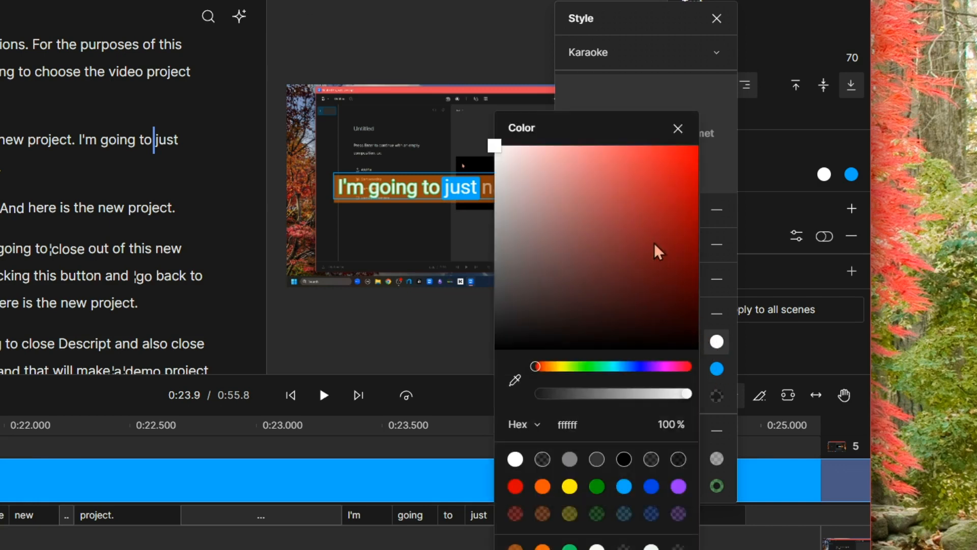
left_click(641, 366)
left_click(684, 157)
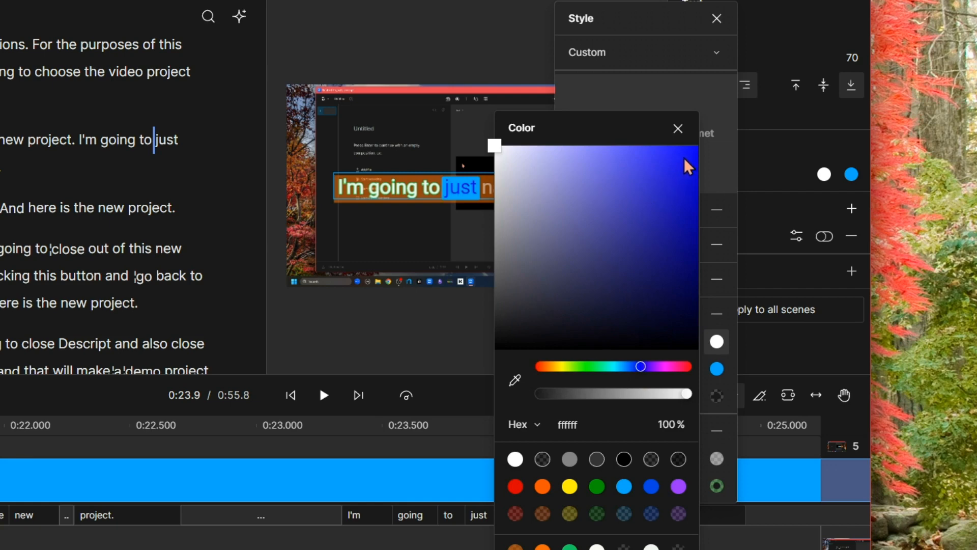
left_click(679, 129)
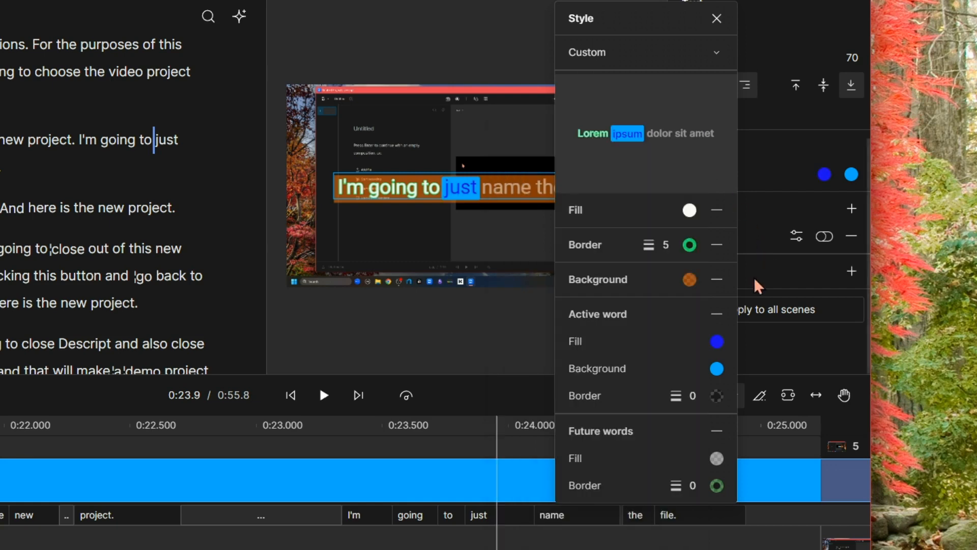
Step: Change the active word's background color to off-white f1f5f8
left_click(716, 370)
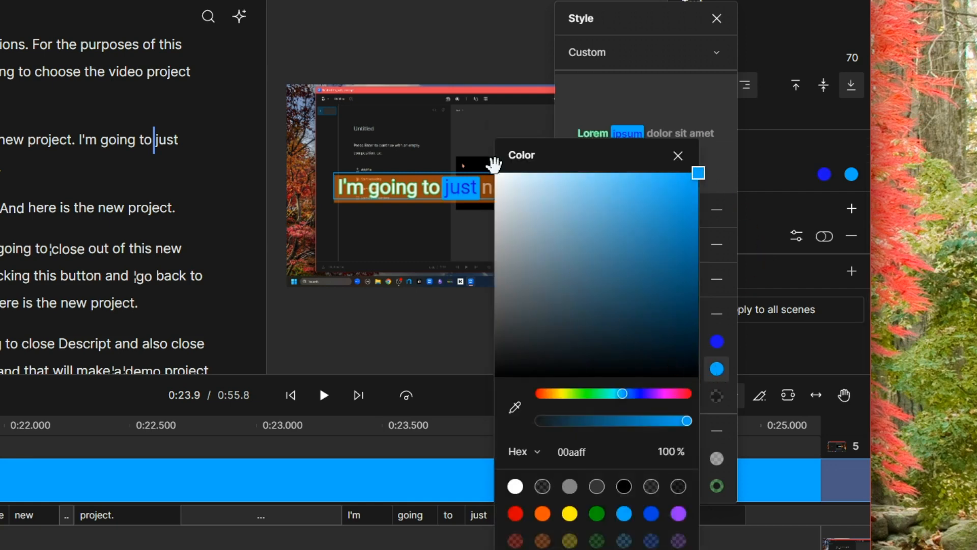
left_click(503, 184)
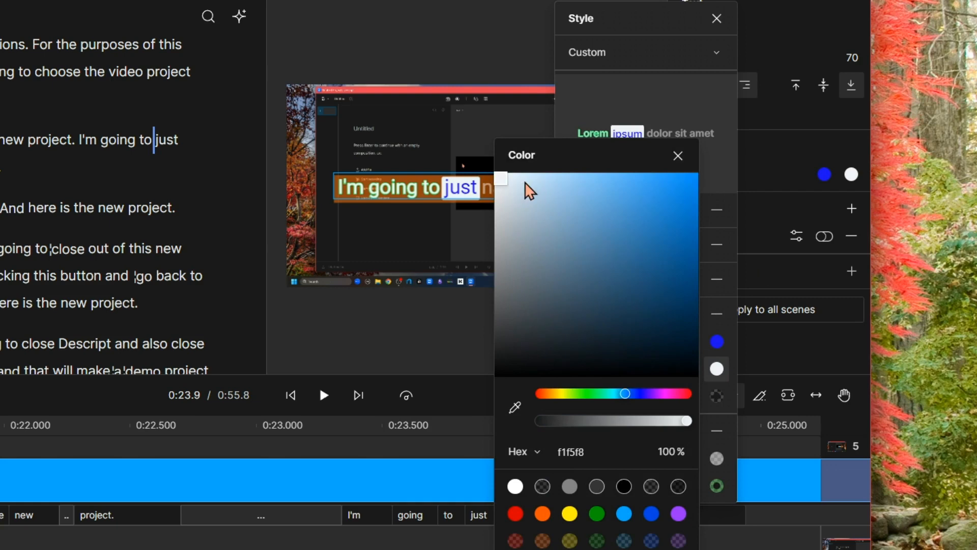
left_click(678, 155)
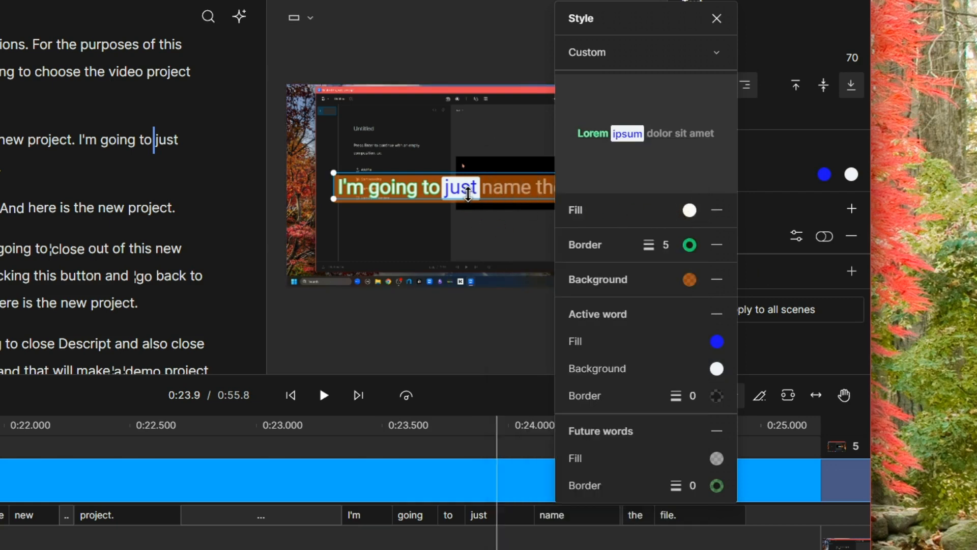
Step: Give the active word a border of width 5 in magenta db0df6 at 66% opacity
left_click(692, 400)
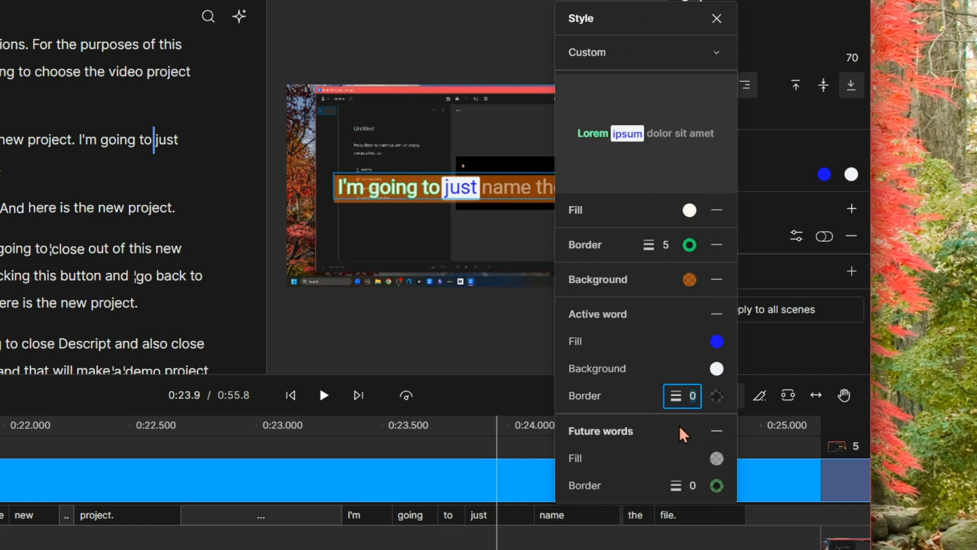
type("5")
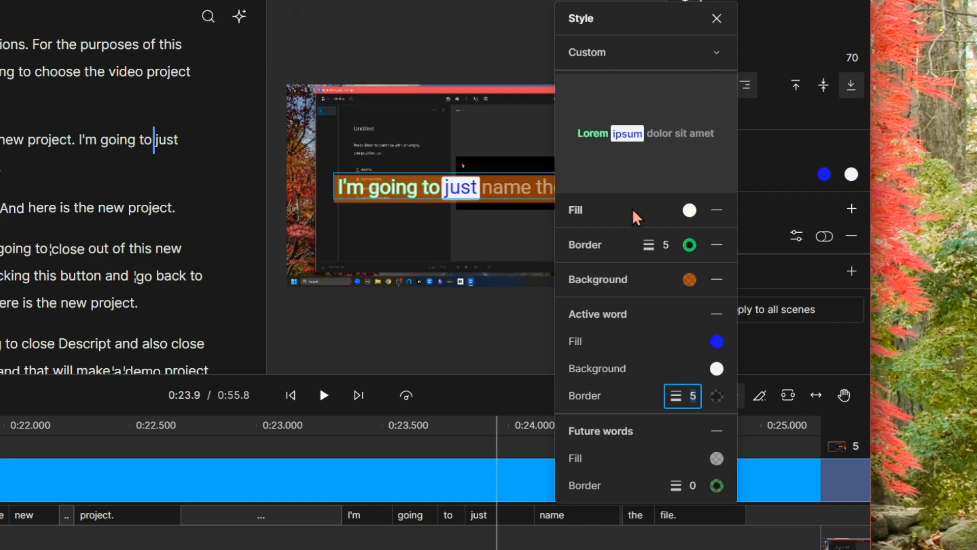
left_click(714, 399)
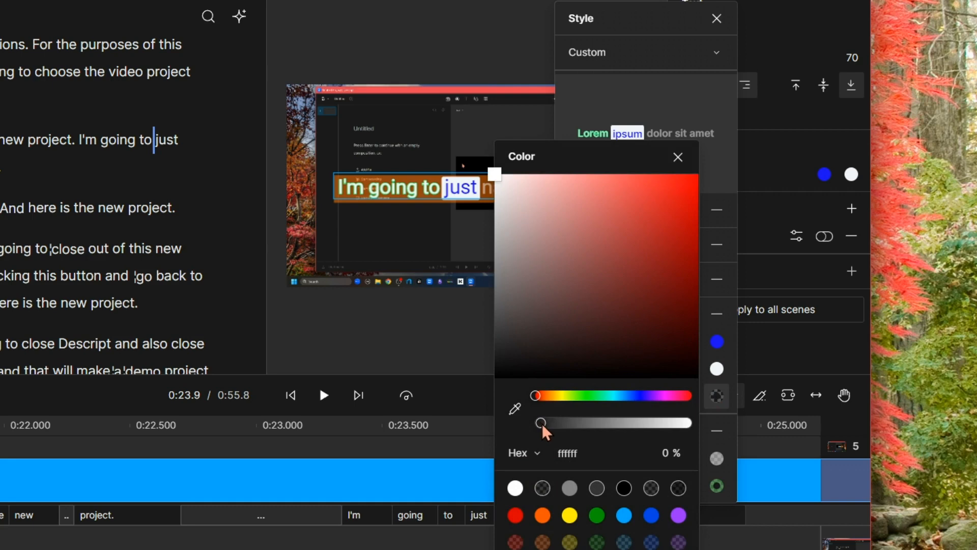
left_click_drag(542, 423, 637, 426)
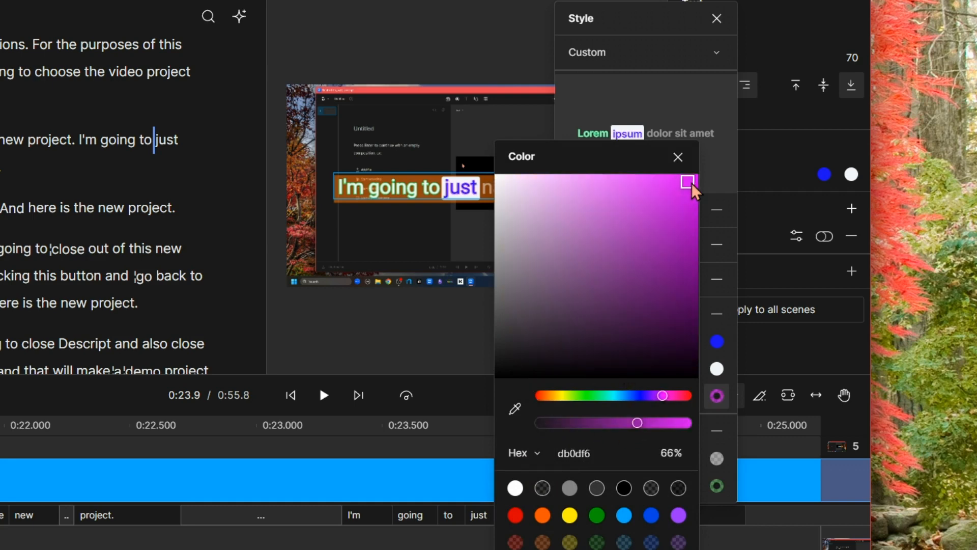
left_click(678, 158)
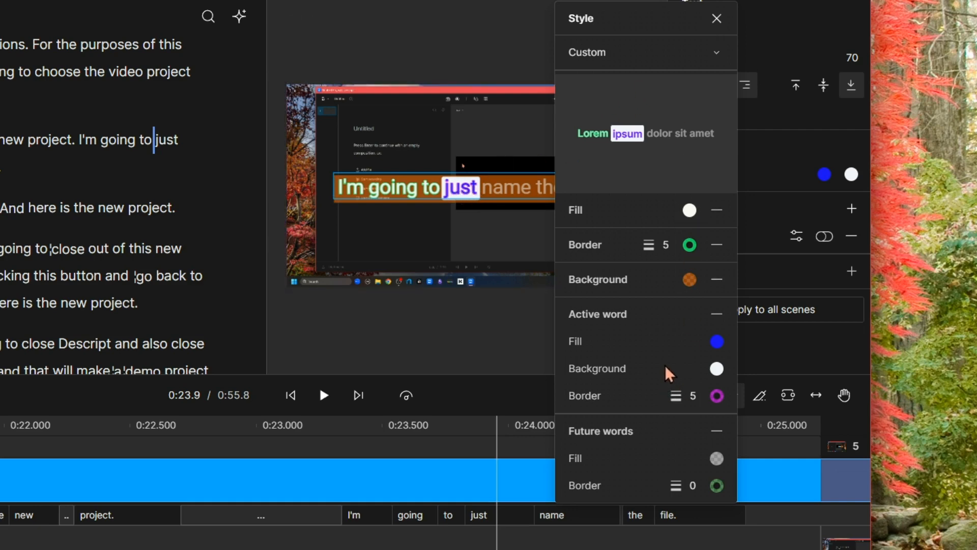
Step: Move the style settings clear of the caption preview, and turn the Future words styling off and on again
left_click_drag(644, 19, 758, 19)
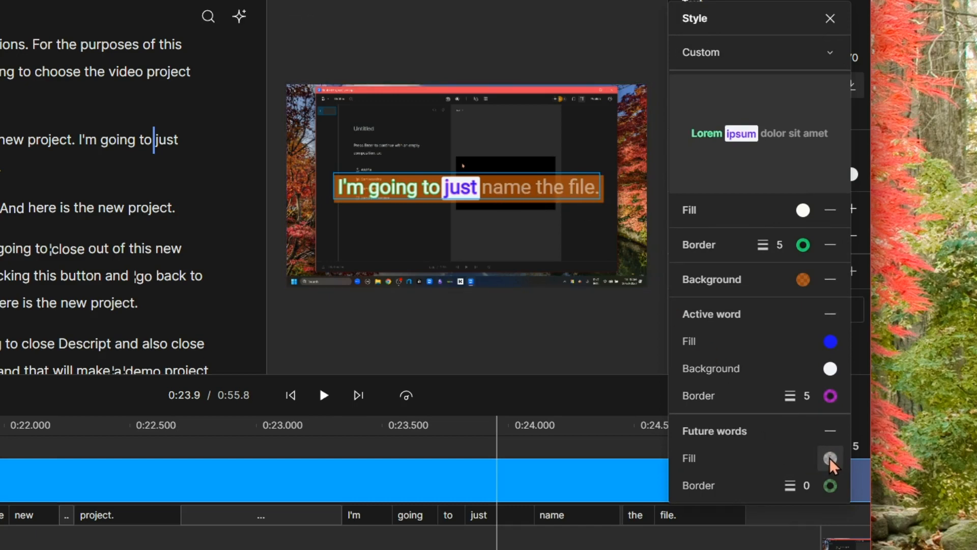
left_click(831, 431)
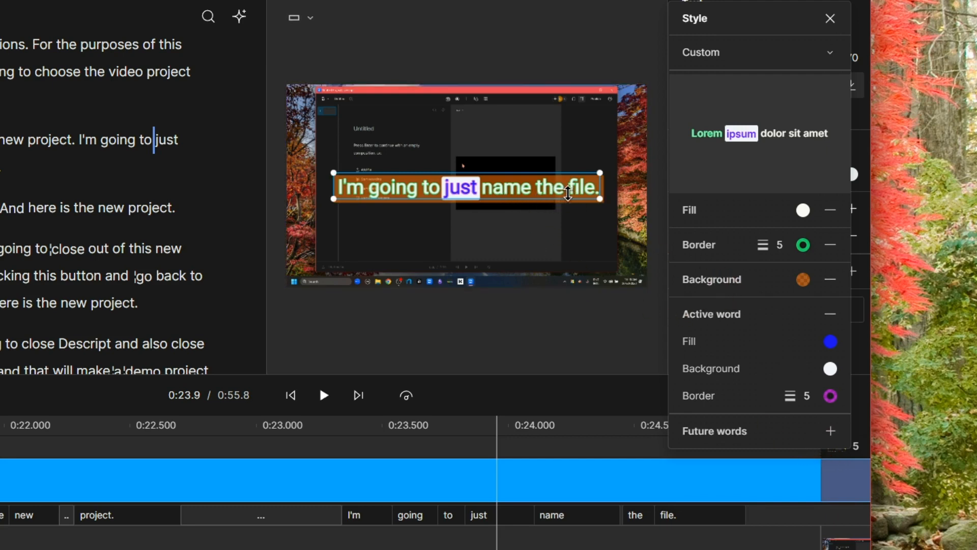
left_click(830, 431)
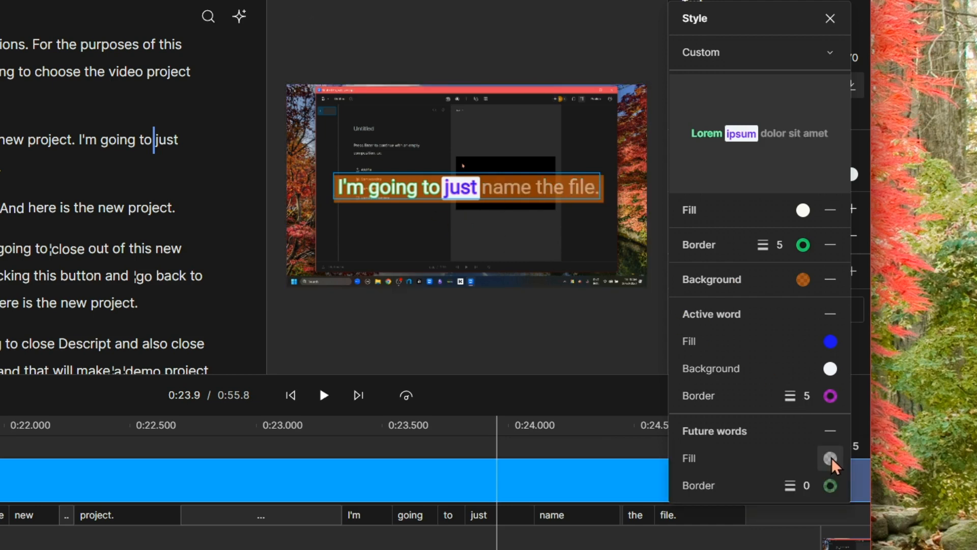
Step: Set the future words' fill to the muted brown-gray 886f6f at 55% opacity
left_click(830, 458)
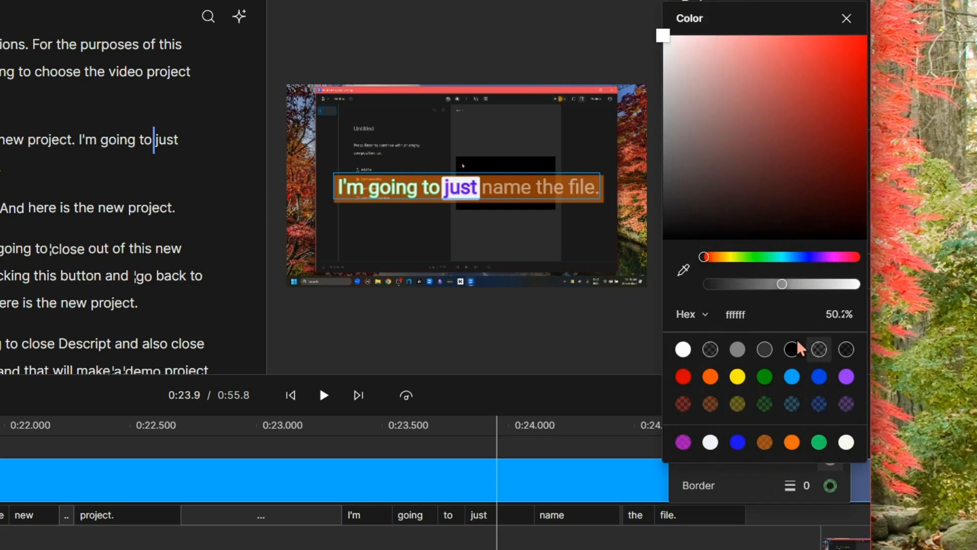
left_click_drag(705, 60, 701, 132)
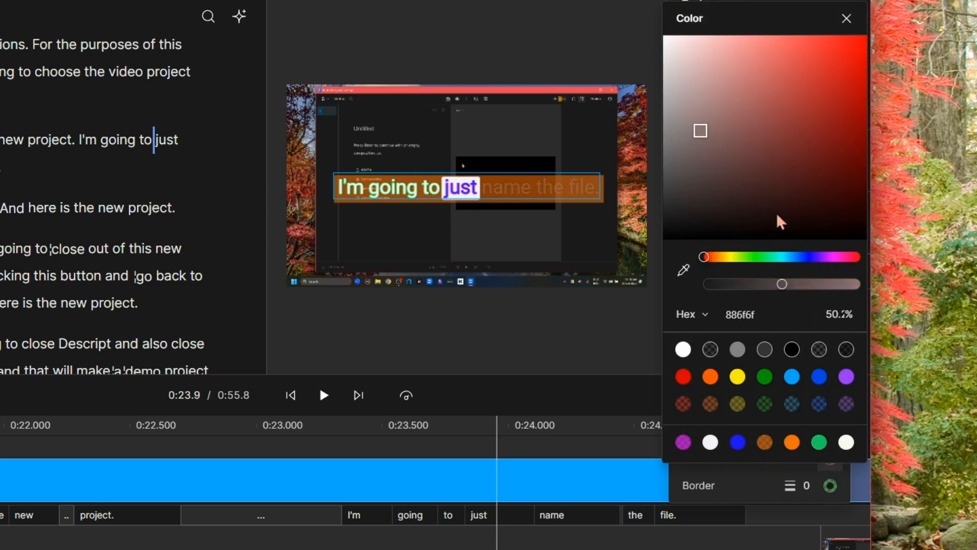
mouse_move(784, 292)
left_mouse_down()
mouse_move(768, 291)
mouse_move(792, 294)
left_mouse_up()
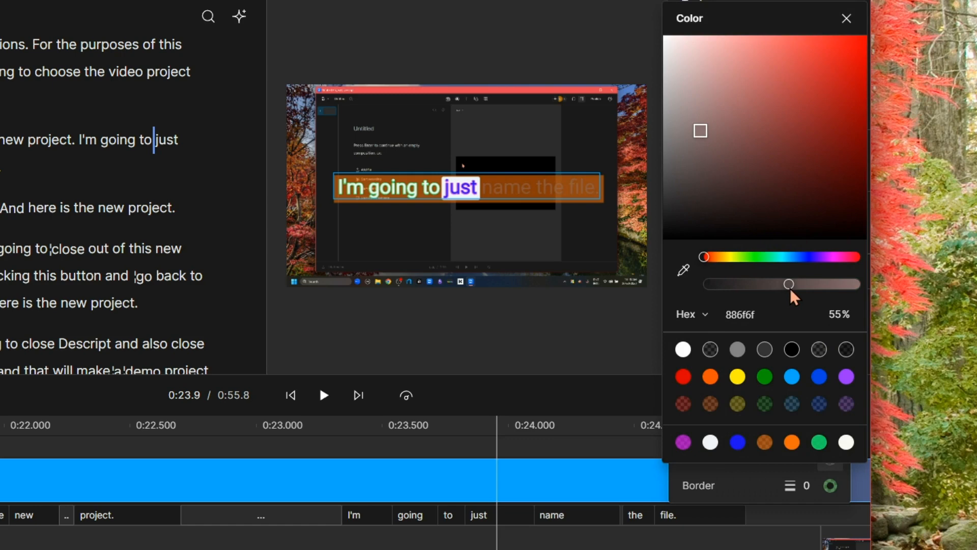
left_click(846, 19)
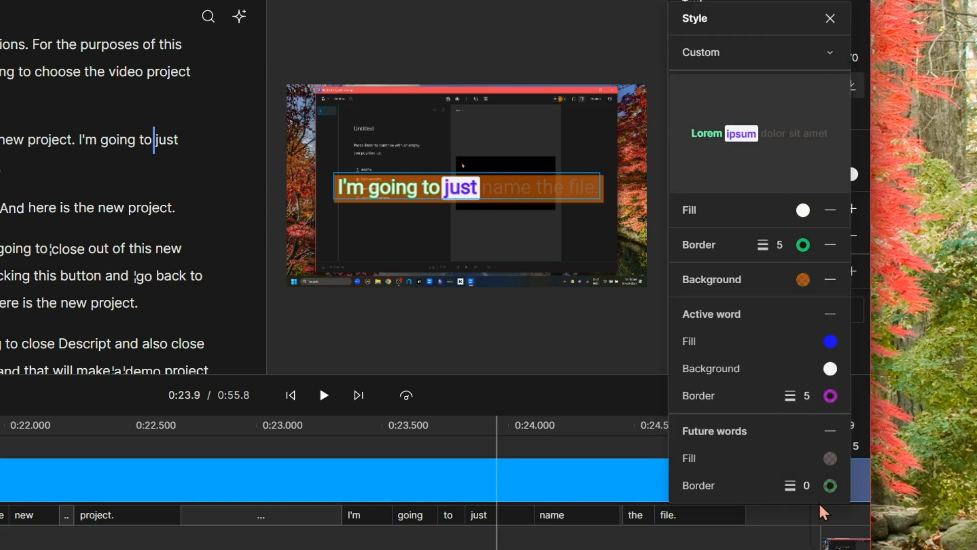
Step: Give the future words a border of width 3 in pink e372e8
left_click(809, 488)
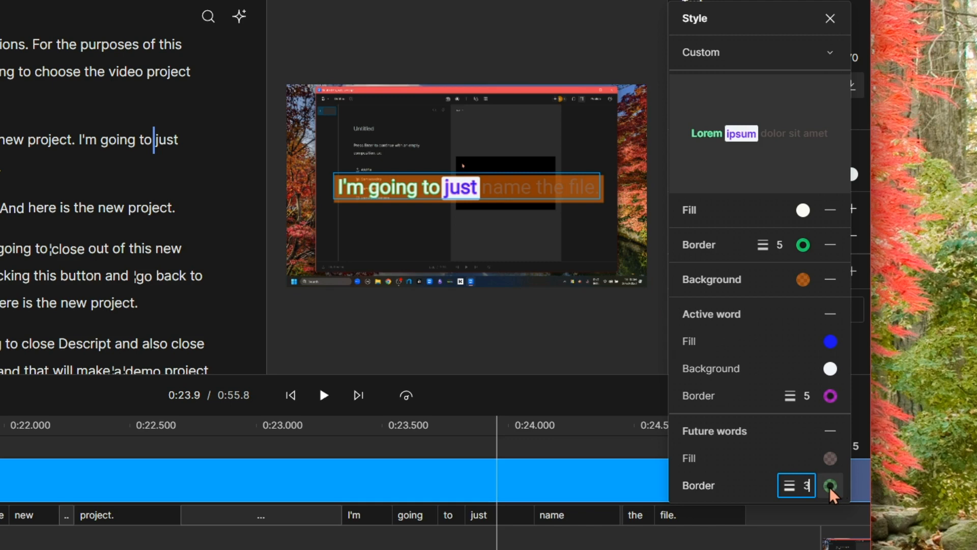
left_click(830, 486)
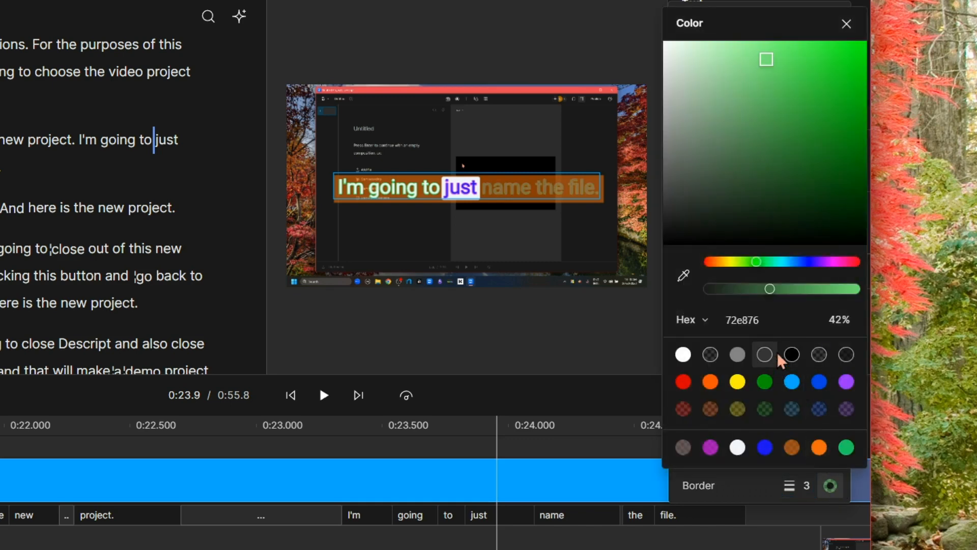
left_click(857, 262)
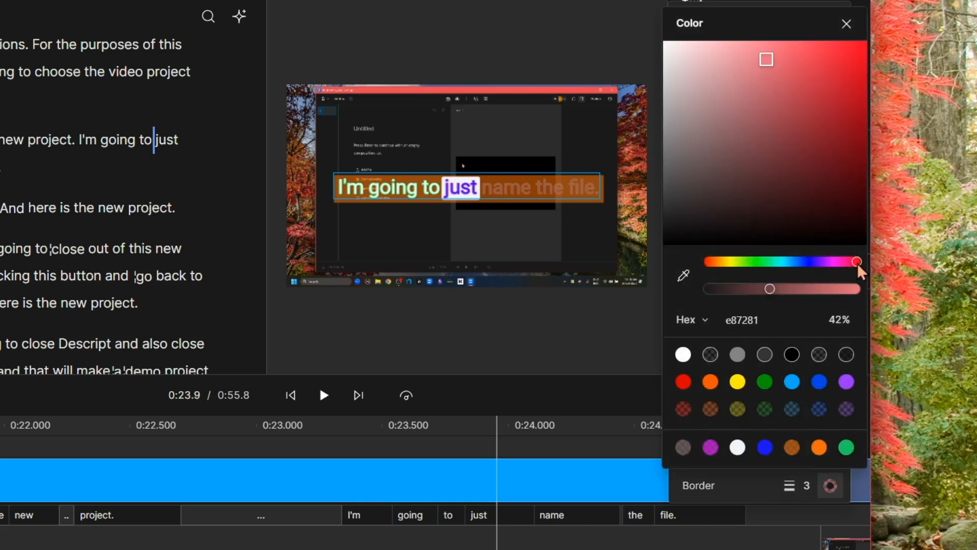
left_click(833, 262)
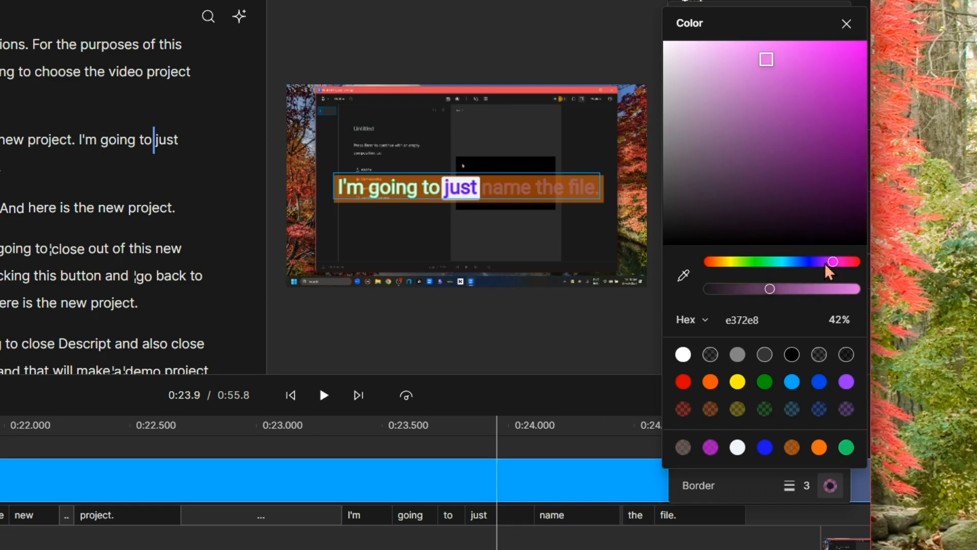
left_click(846, 23)
Step: Select the captions clip on the timeline and remove the orange background from its custom style
scroll(198, 472, "left", 5)
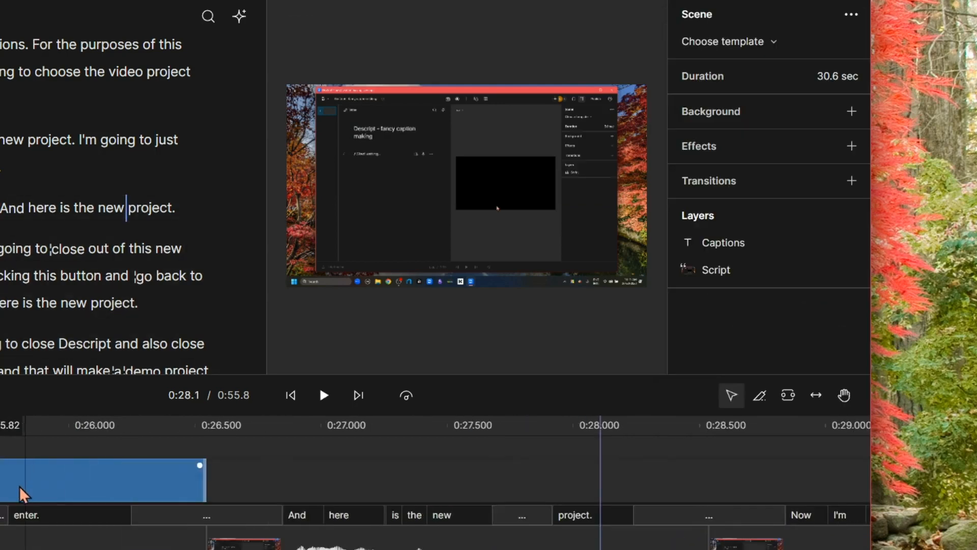
left_click(33, 468)
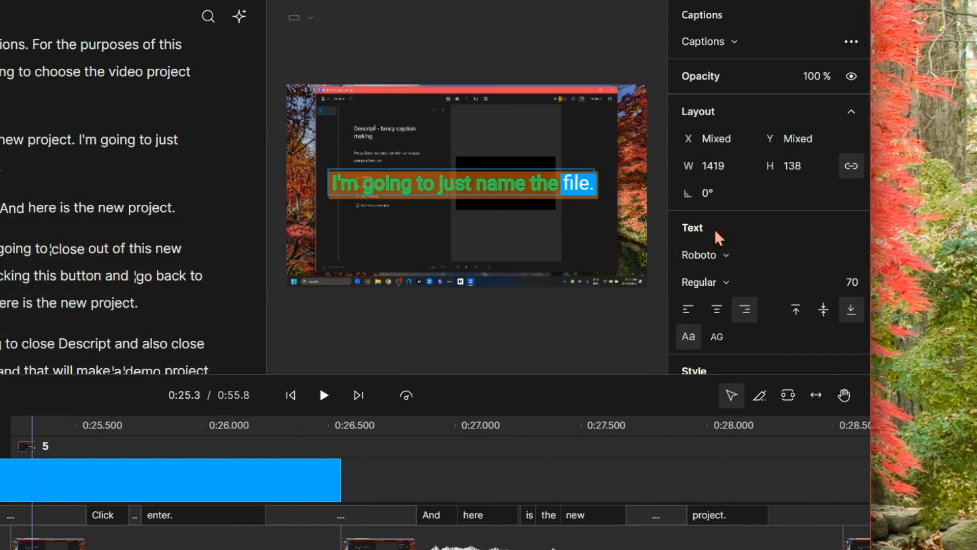
scroll(759, 288, "down", 3)
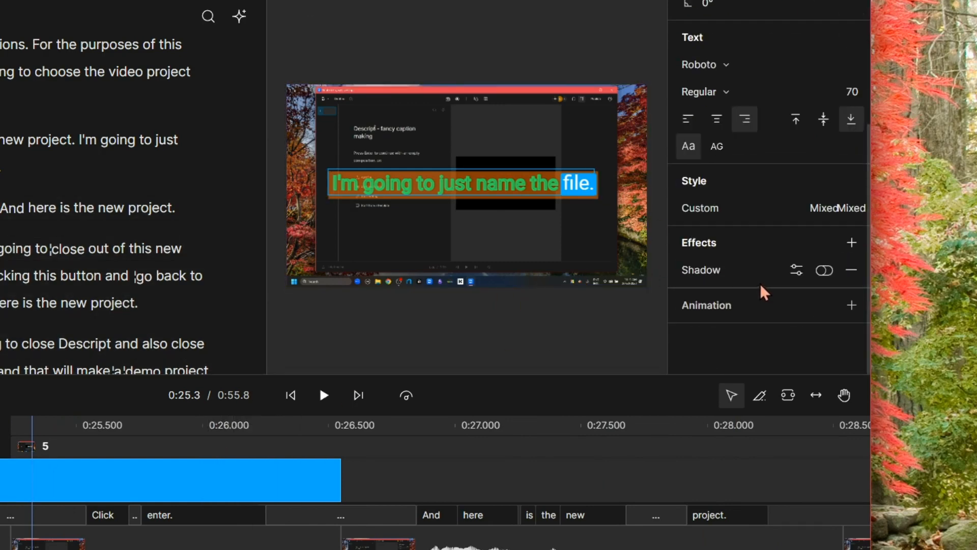
left_click(729, 214)
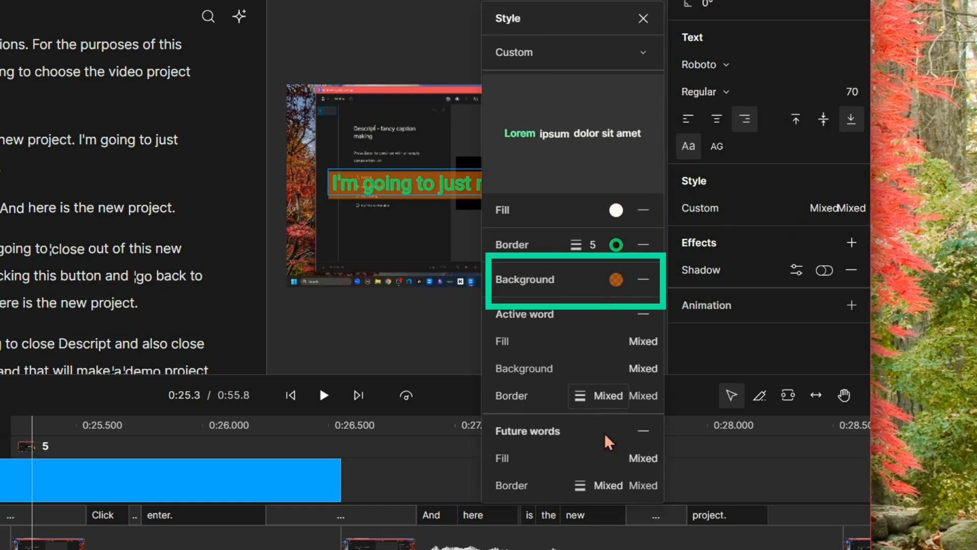
left_click(644, 279)
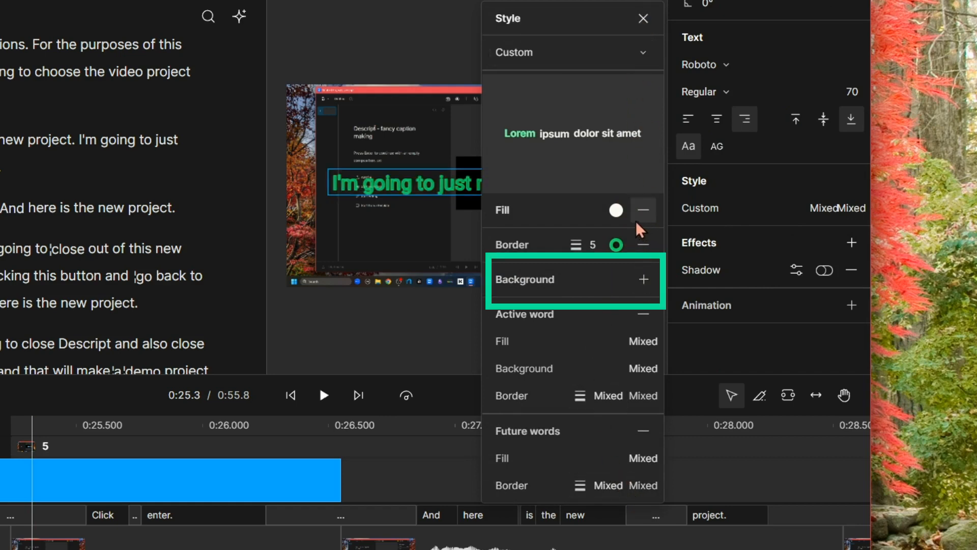
key("Escape")
Step: Play the captions from the end of the previous scene into scene 5 to check them without the background
scroll(181, 478, "left", 8)
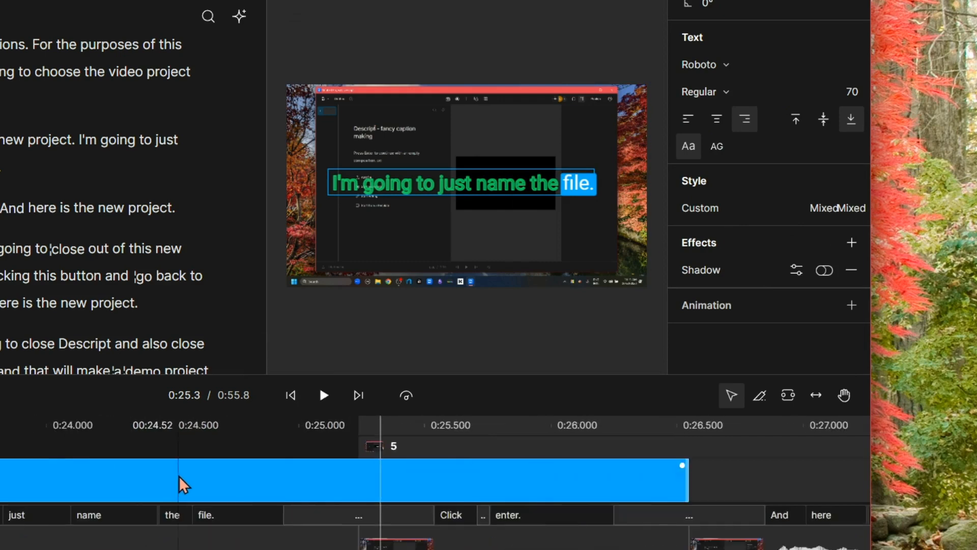
left_click(49, 429)
left_click(323, 395)
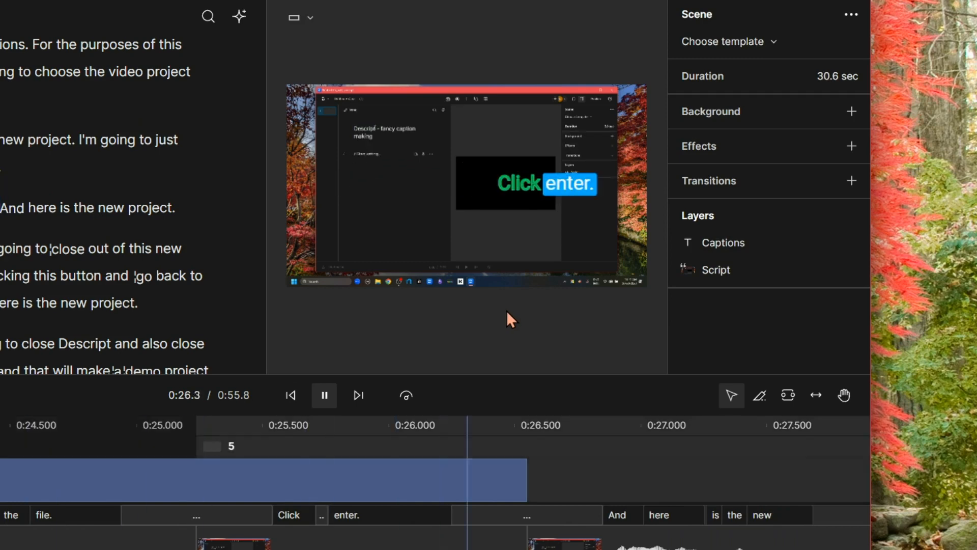
left_click(126, 208)
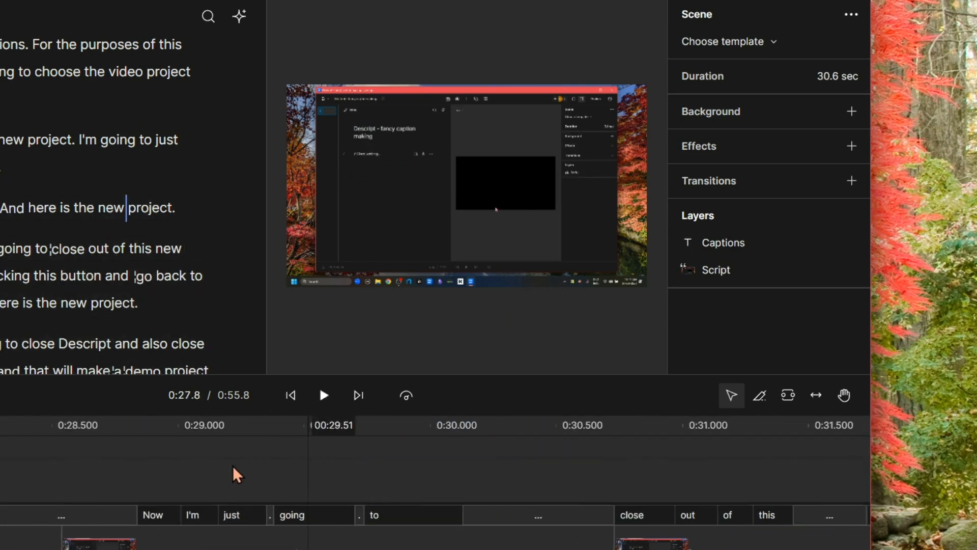
Step: Replay the captions across the start of scene 5 and compare their styling at 0:25.0 and 0:25.4
left_click(234, 466)
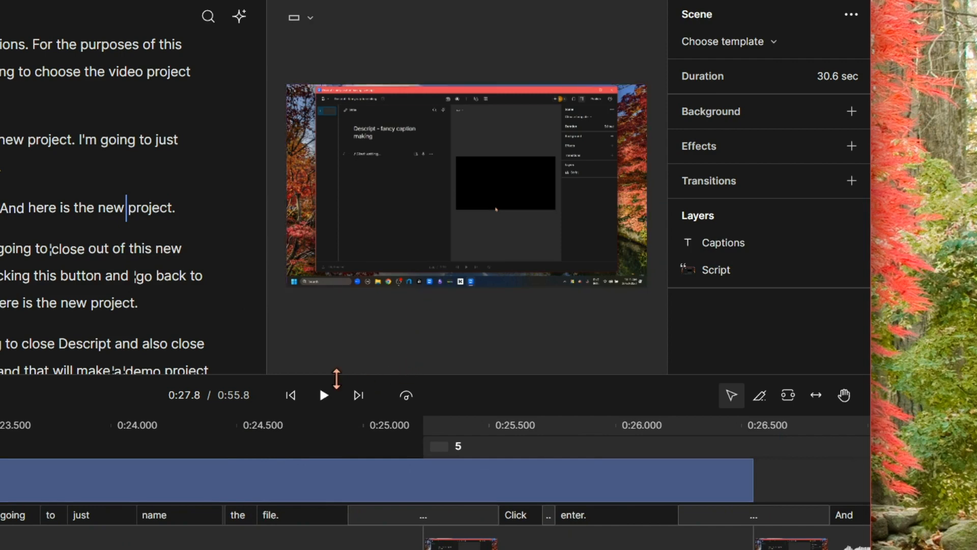
scroll(234, 482, "down", 5)
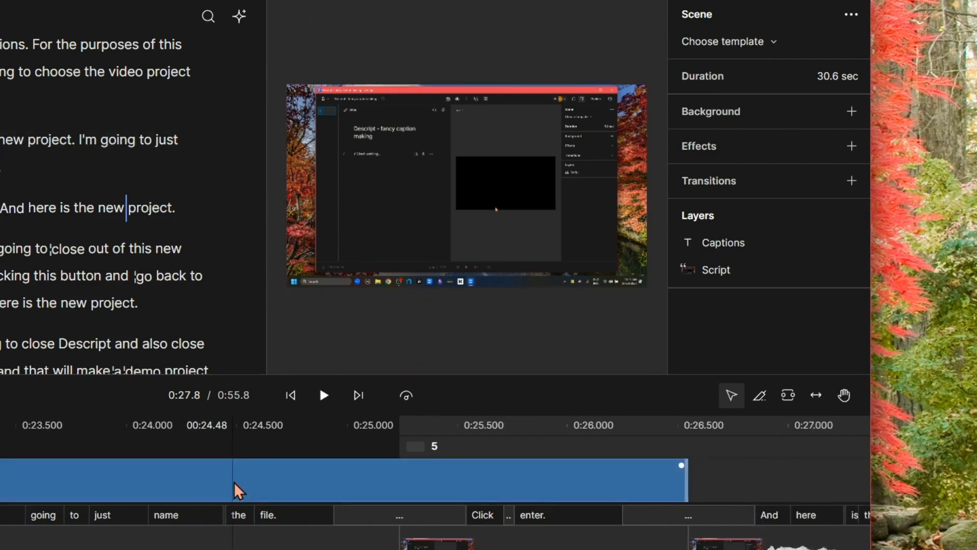
scroll(238, 481, "left", 5)
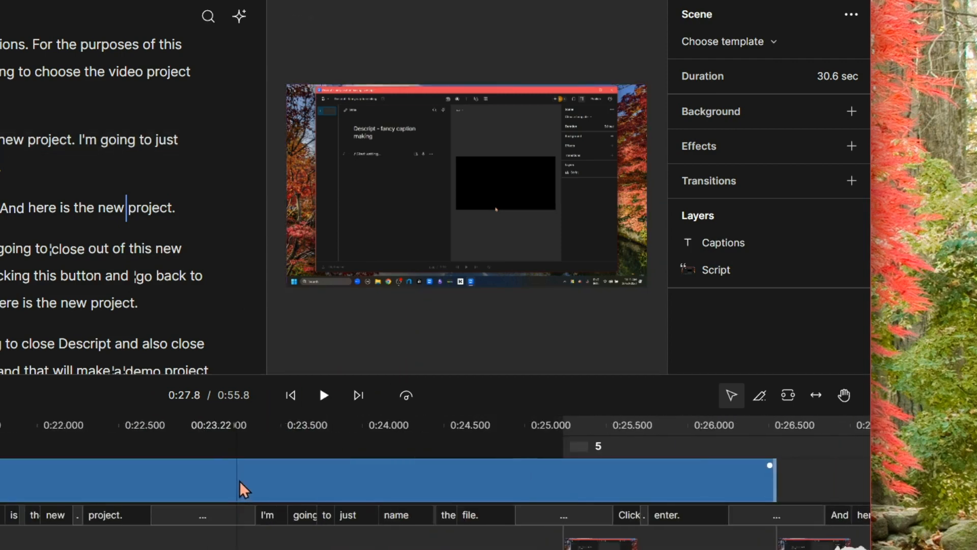
left_click(613, 491)
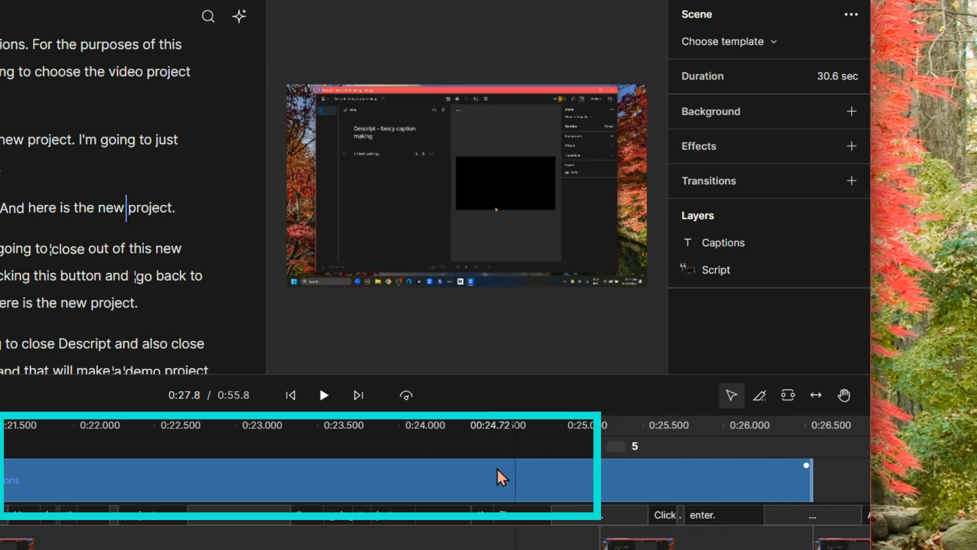
left_click(300, 424)
left_click(325, 392)
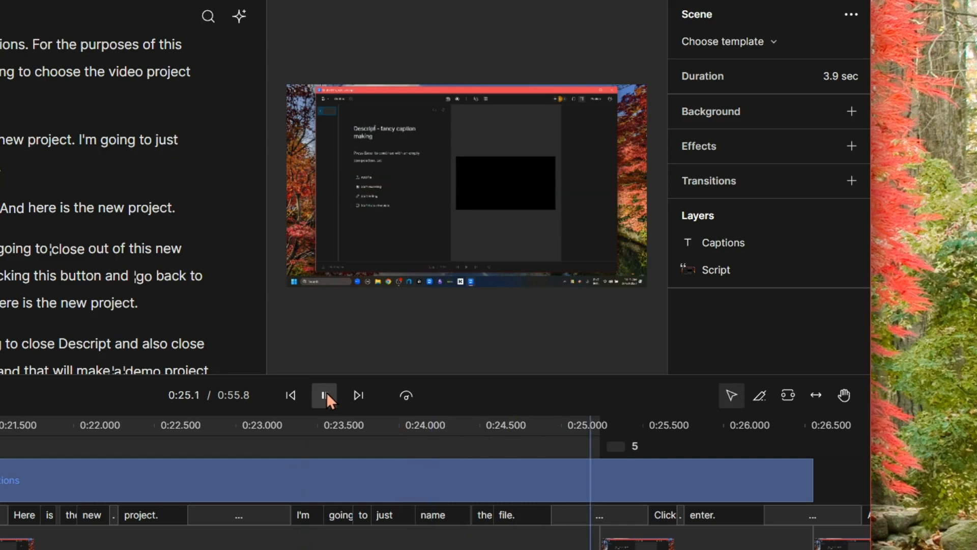
left_click(326, 392)
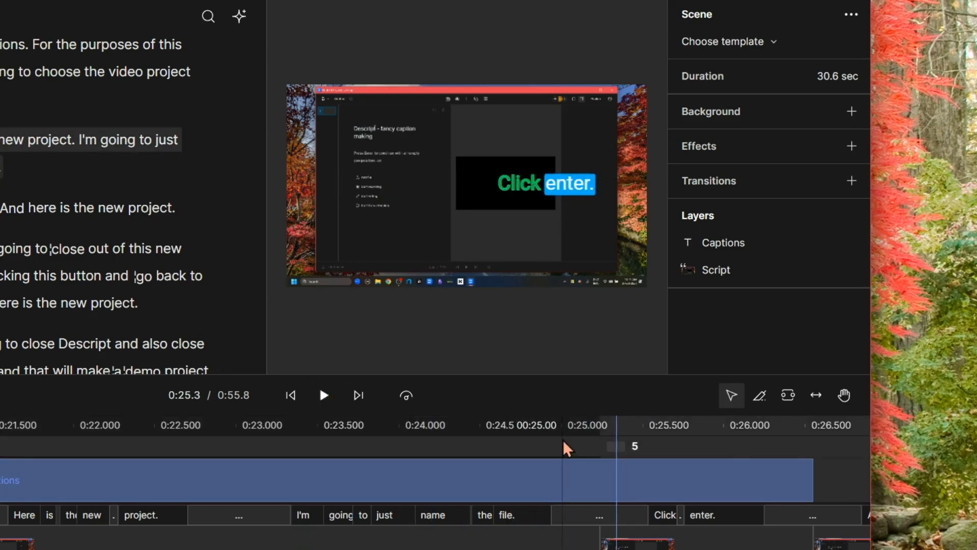
left_click(564, 439)
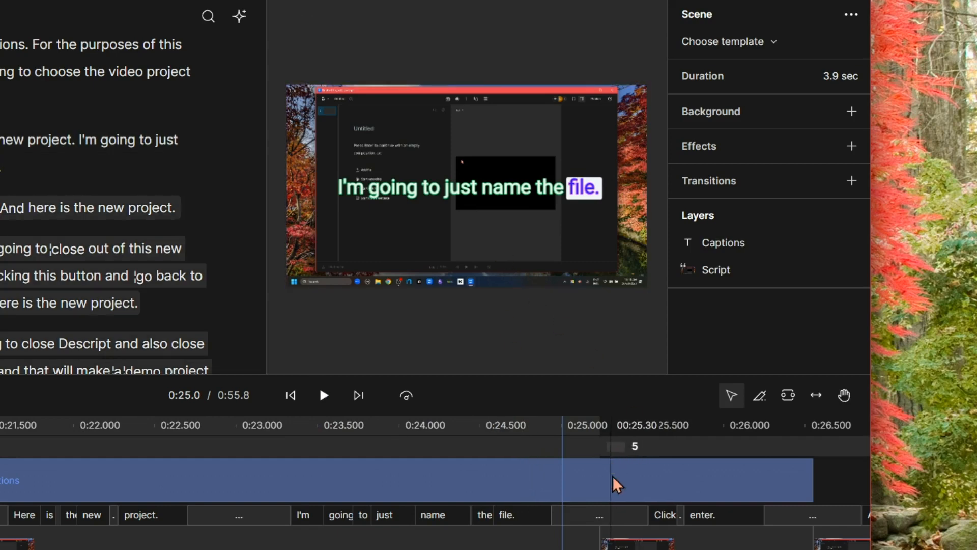
left_click(643, 437)
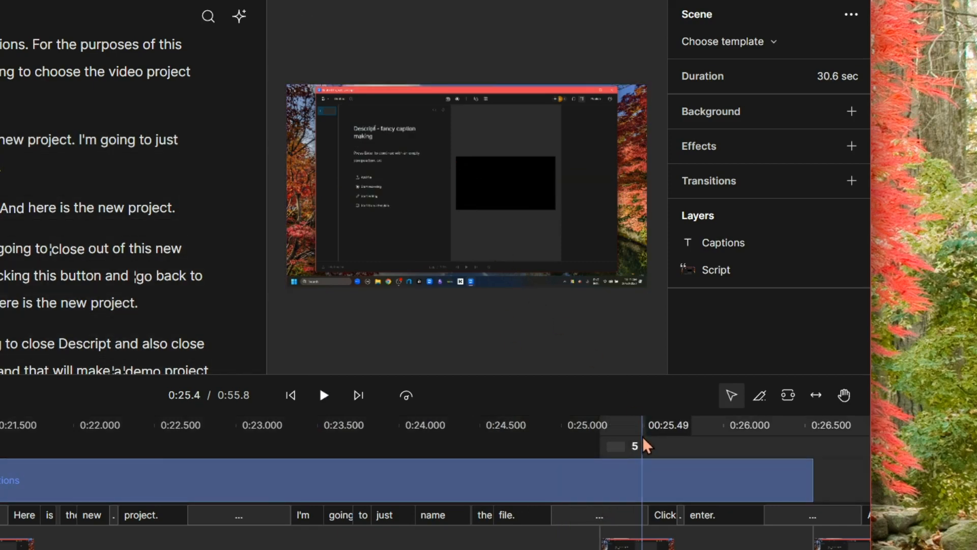
Step: Step through the captions in scene 5 between 0:25.5 and 0:26.1 to examine their word styling
left_click(660, 437)
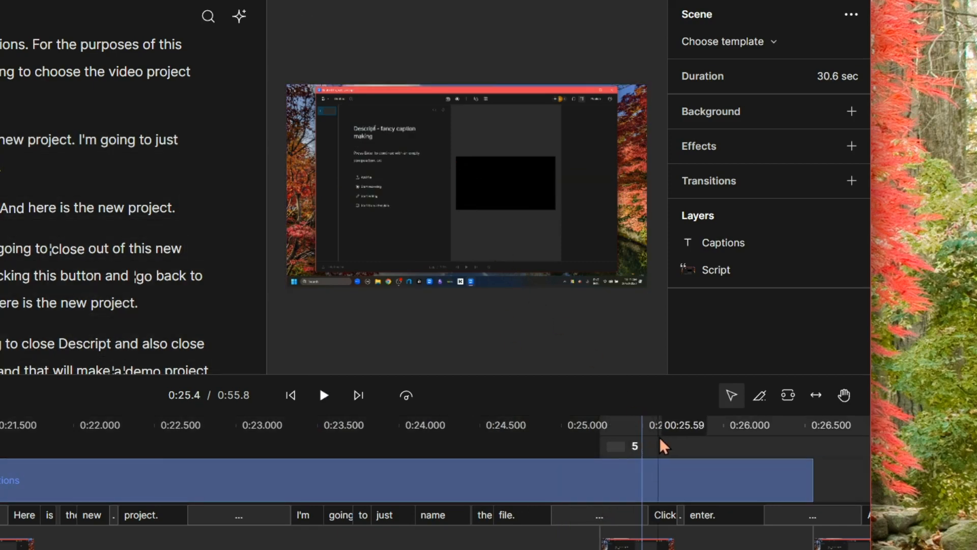
left_click(724, 432)
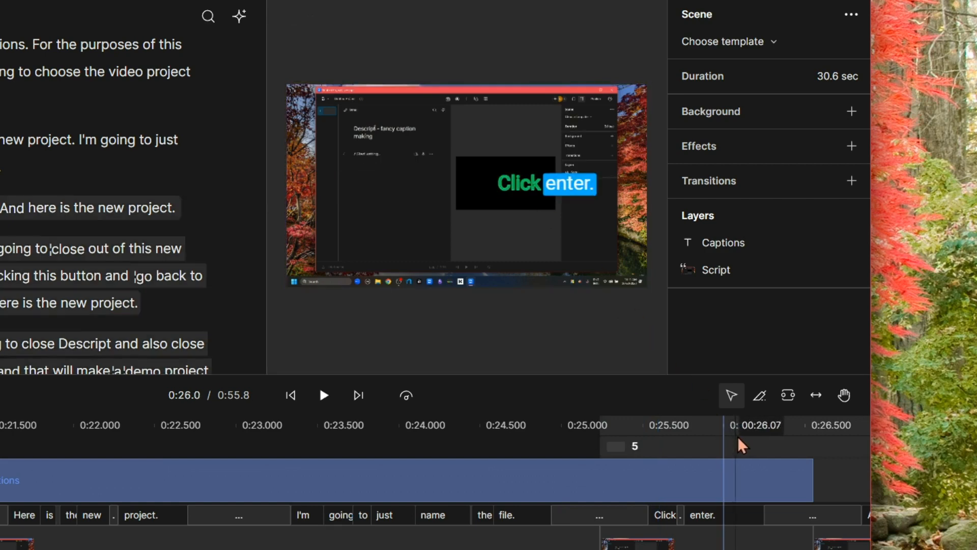
left_click(741, 435)
Step: Select the captions clip on the timeline and set its shadow's X offset to 5
left_click(500, 485)
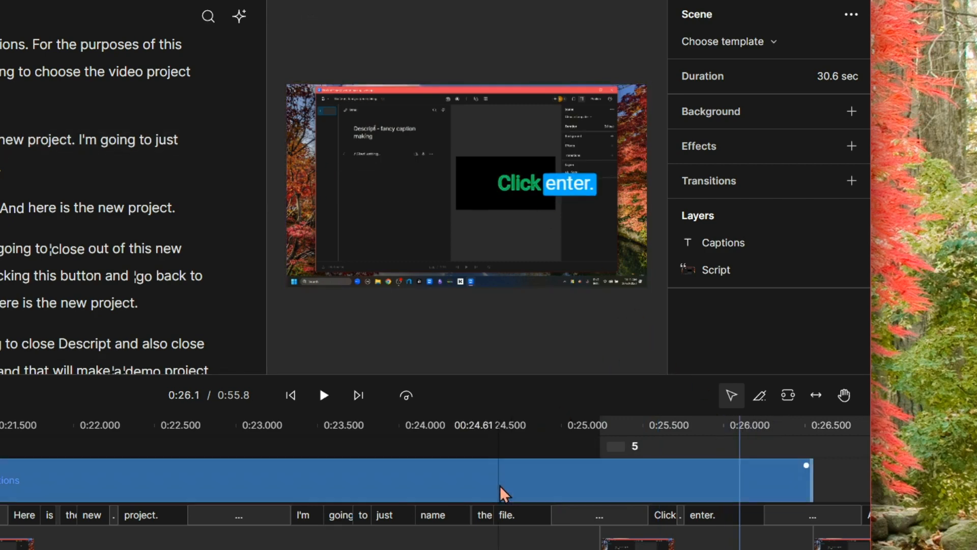
scroll(774, 252, "down", 4)
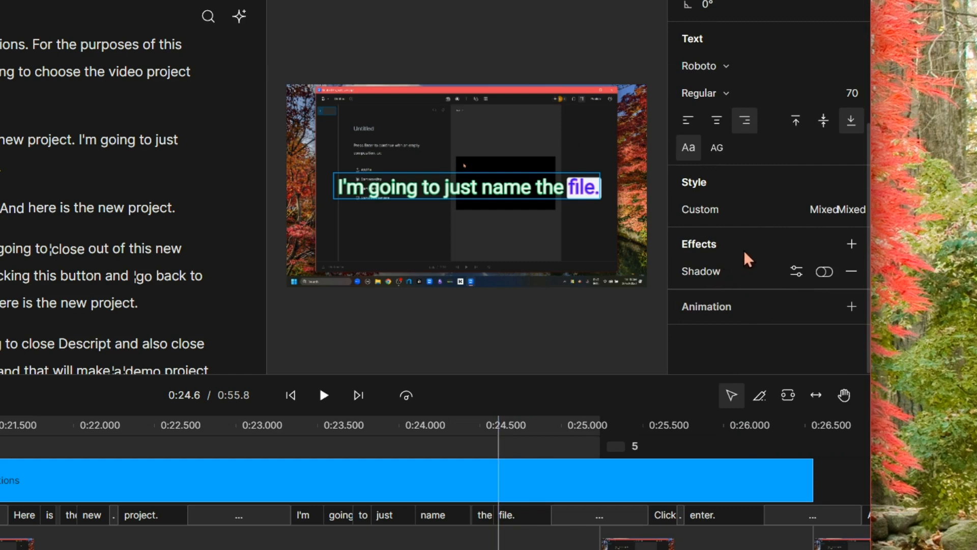
left_click(797, 273)
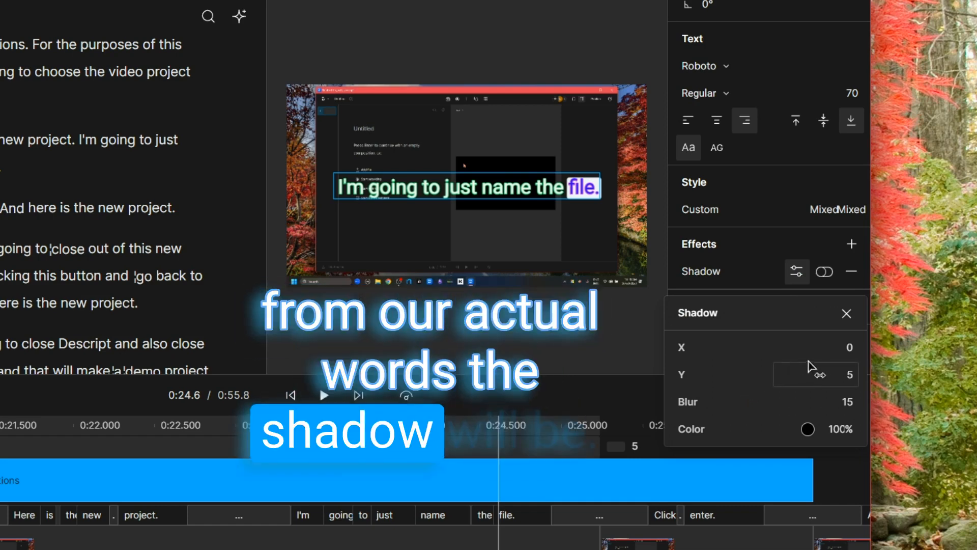
left_click(851, 349)
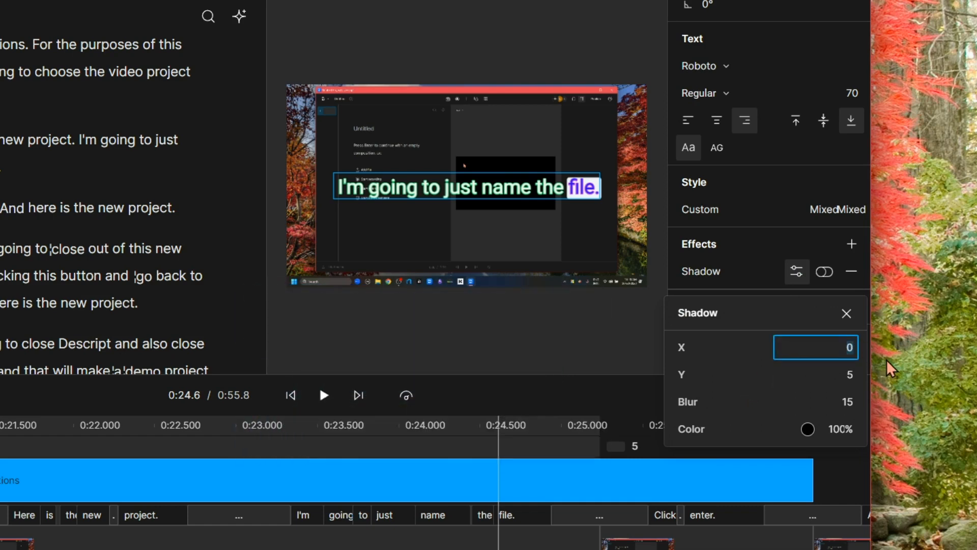
type("5")
Step: Change the captions' shadow color to the near-white f4ecec
left_click(797, 270)
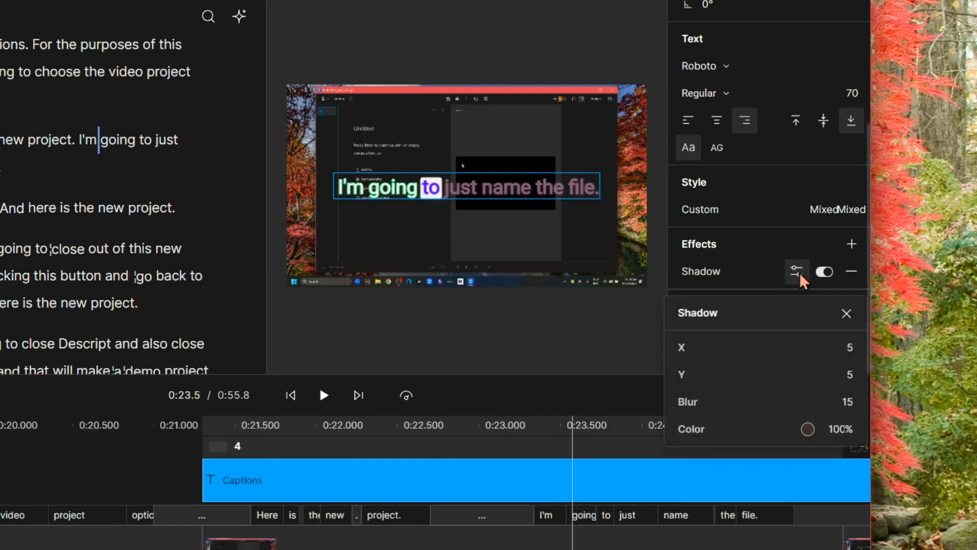
left_click(809, 429)
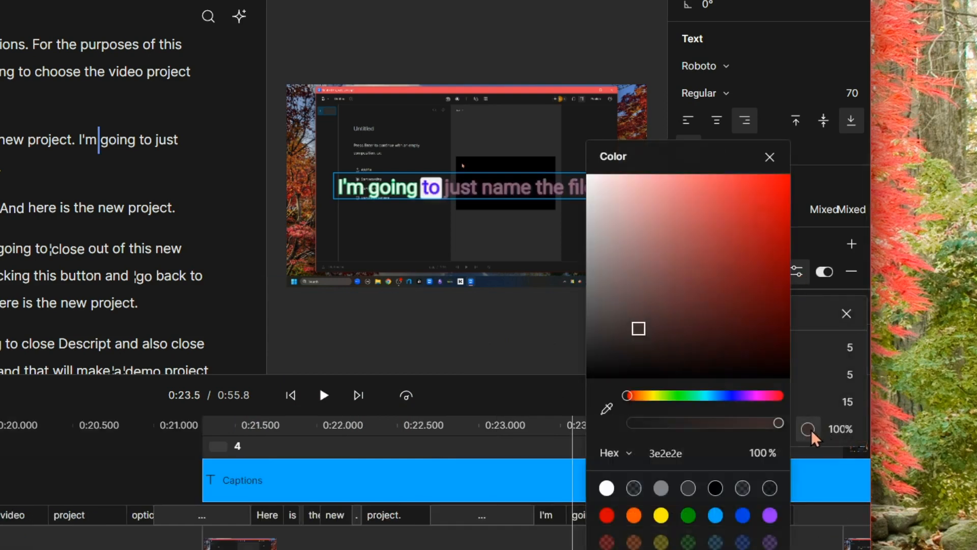
left_click(596, 182)
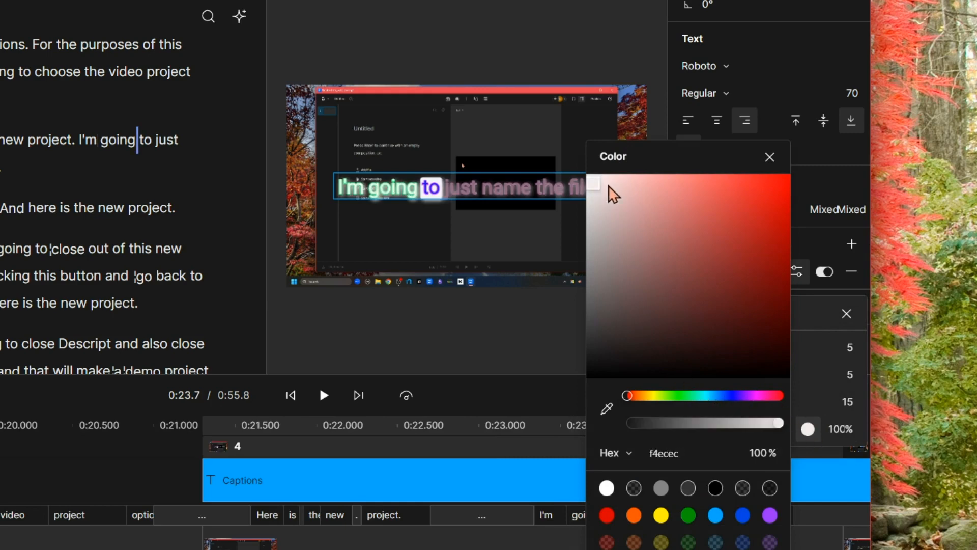
left_click(771, 158)
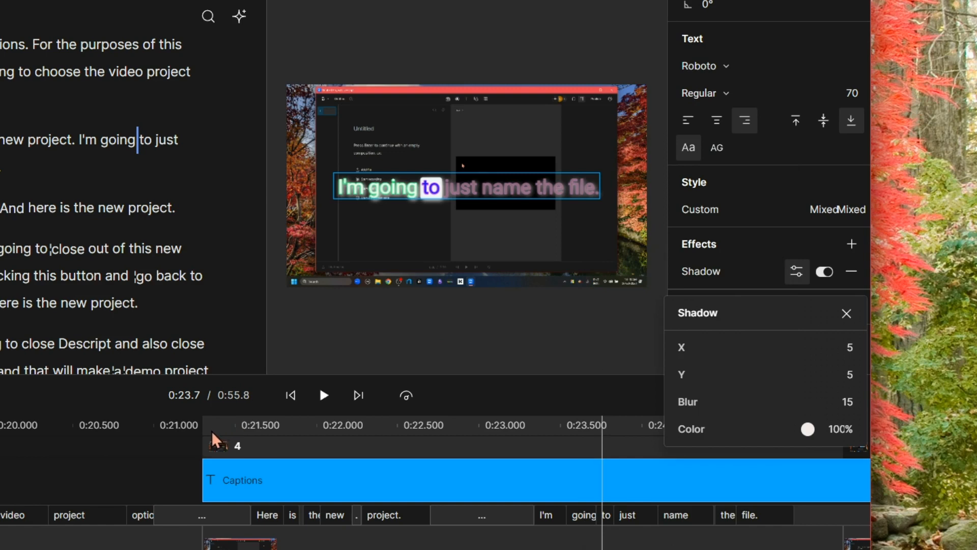
Step: Play scene 4 from near its start to check the caption shadow, and look over the other effects available for captions
left_click(274, 410)
left_click(246, 416)
left_click(323, 395)
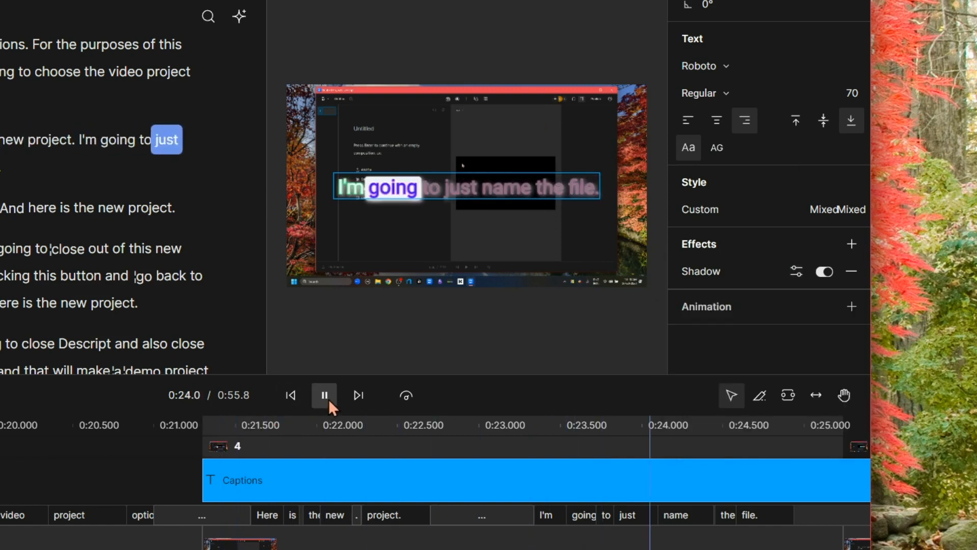
left_click(327, 395)
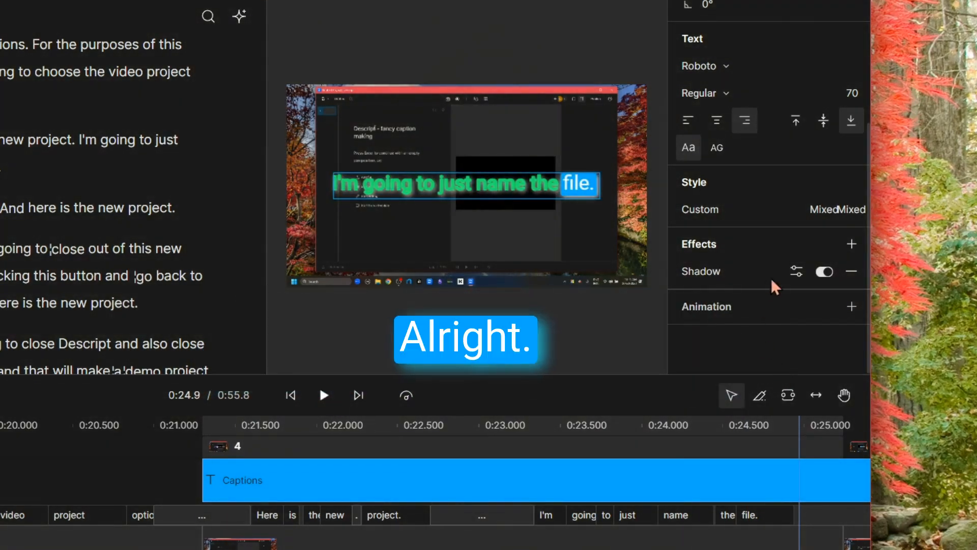
left_click(853, 245)
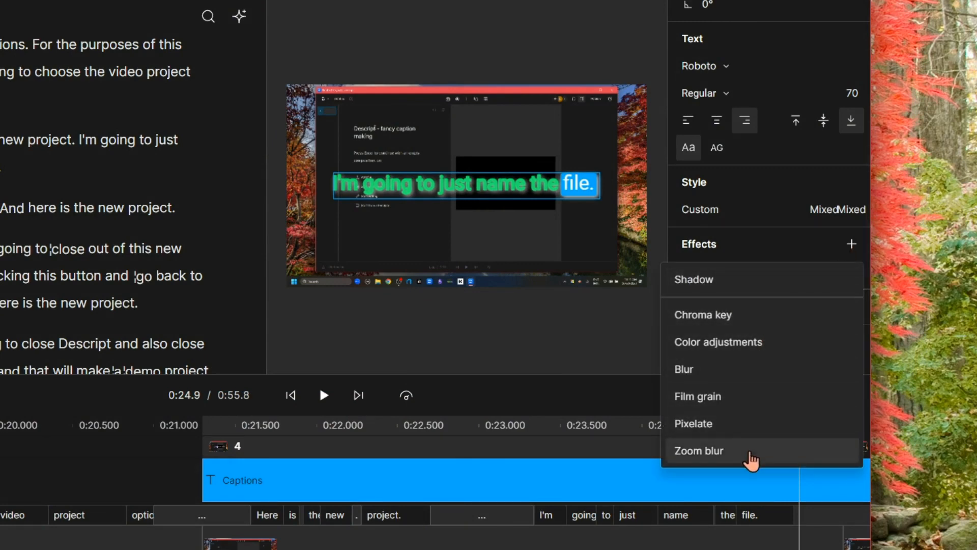
left_click(804, 243)
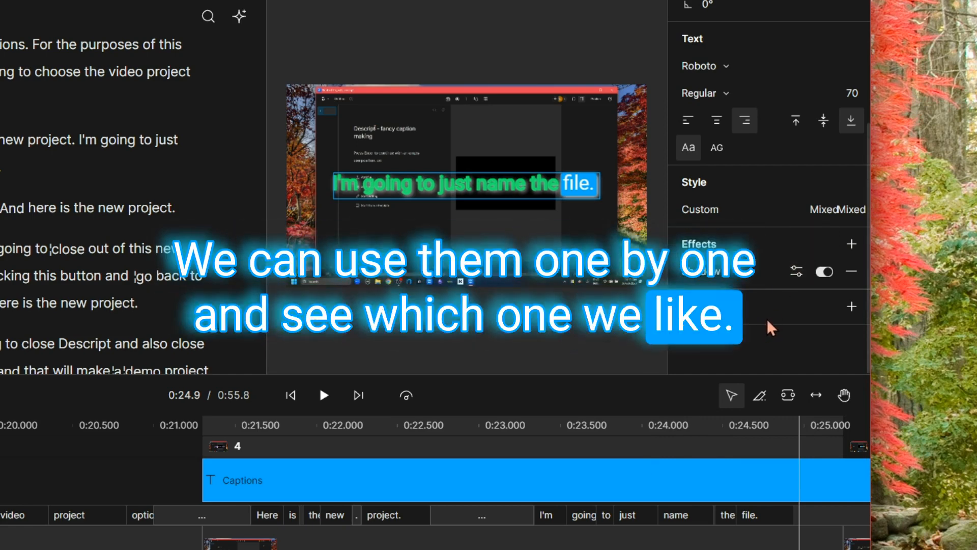
Step: Add a Spin animation to the captions and move its start keyframe earlier in scene 4
left_click(850, 307)
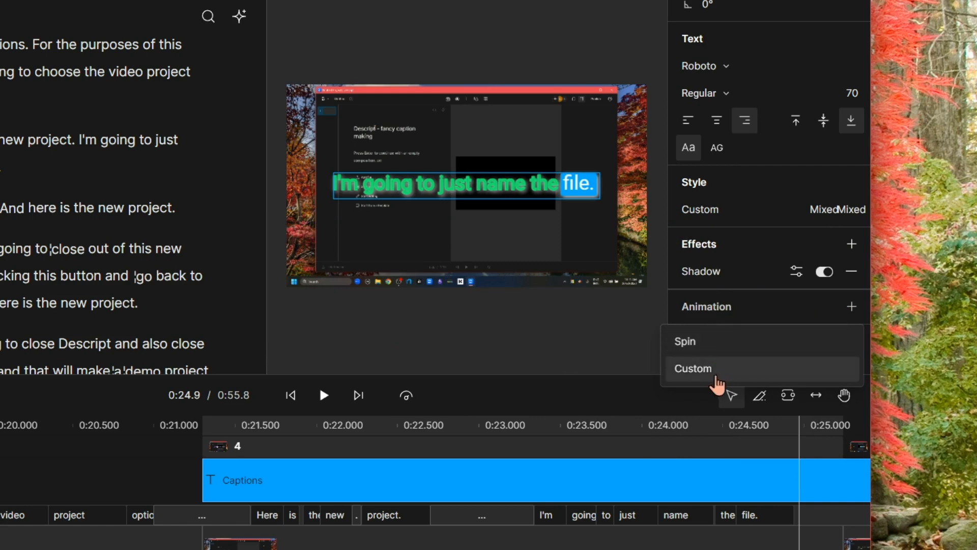
left_click(712, 342)
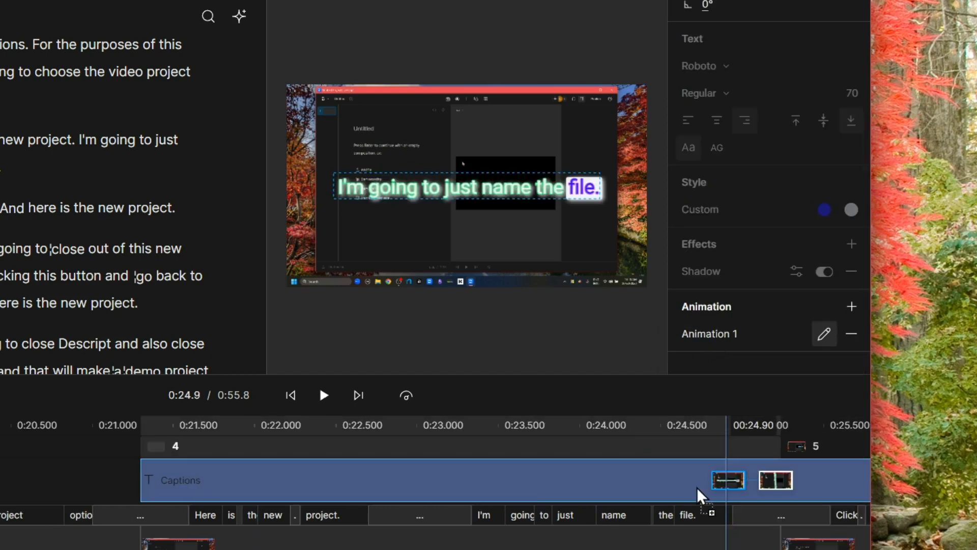
left_click_drag(663, 484, 461, 488)
Step: Move the first animation's end keyframe to about 0:23.9 and rotate the captions there a quarter turn clockwise
left_click(777, 484)
left_click_drag(317, 485, 118, 484)
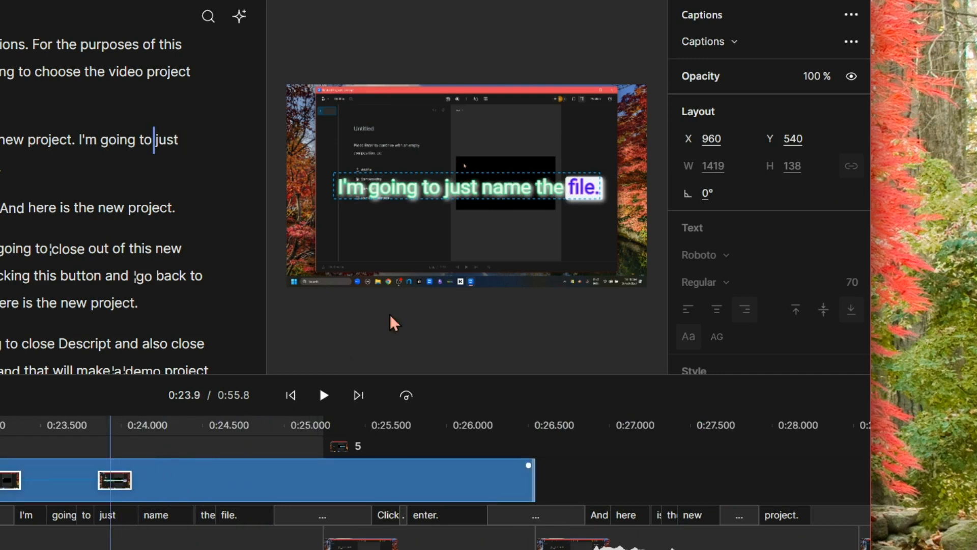
left_click(587, 219)
left_click_drag(610, 200, 461, 281)
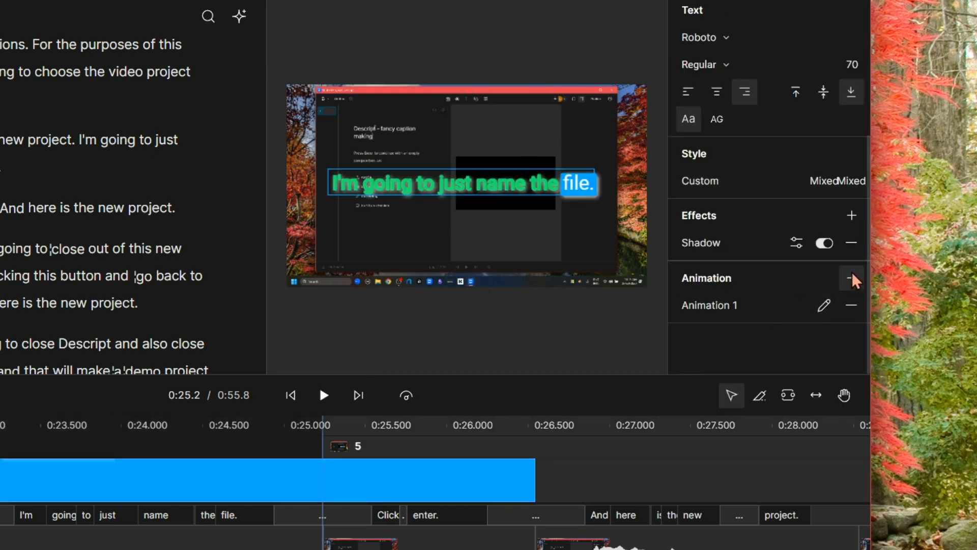
Step: Add a second Spin animation to the captions, running from about 0:23.9 to about 0:25.4
left_click(848, 281)
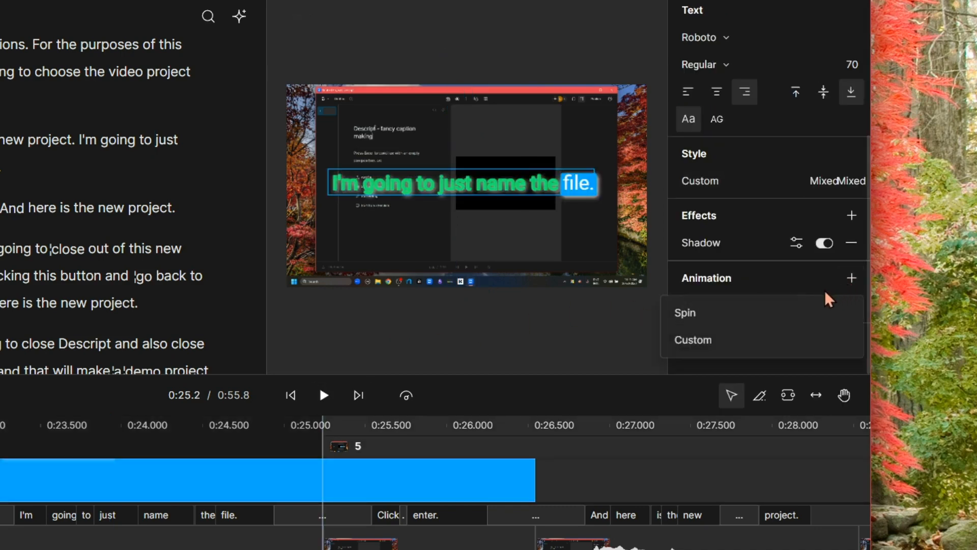
left_click(763, 315)
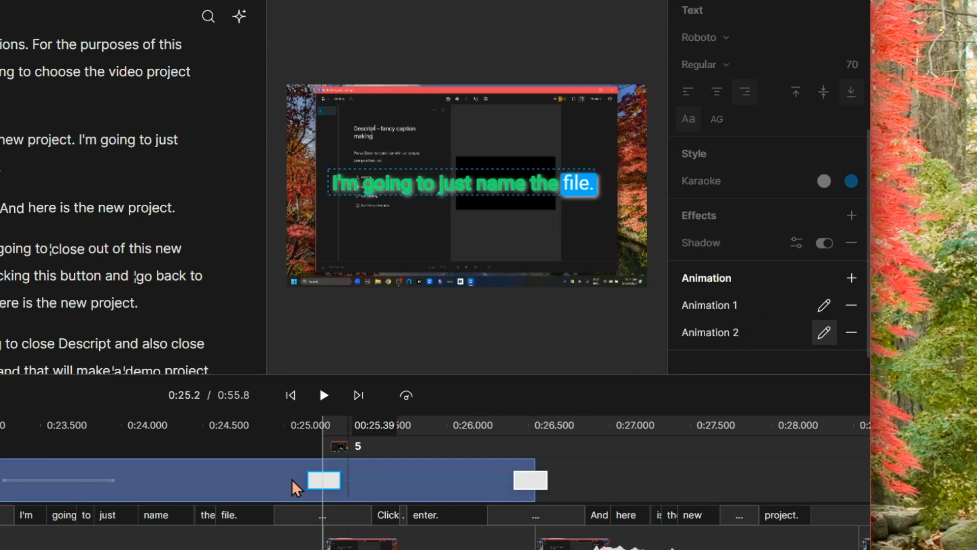
left_click_drag(274, 484, 118, 481)
left_click_drag(530, 481, 353, 492)
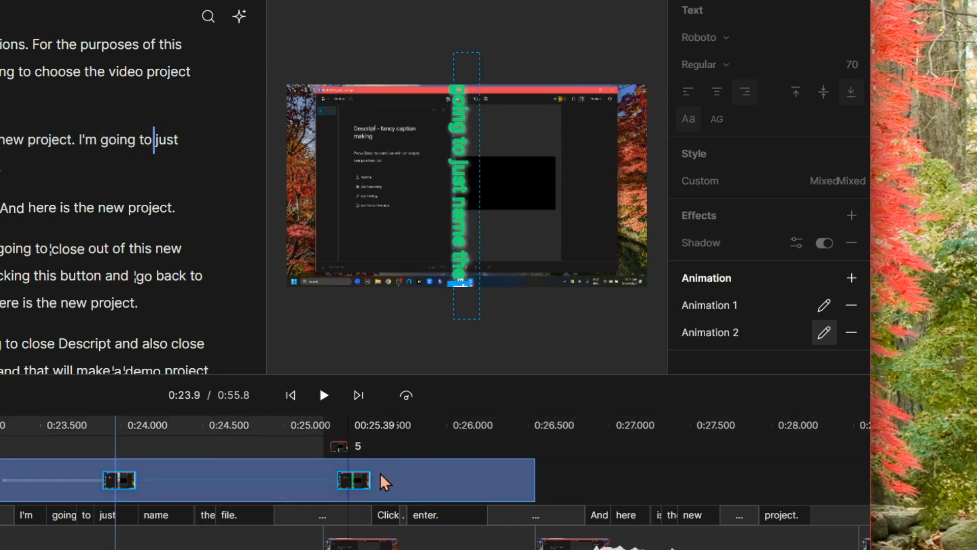
Step: Rotate the captions back to horizontal at the second animation's end keyframe, and return to "I'm going to just" in the script
left_click(369, 478)
left_click_drag(483, 320, 604, 162)
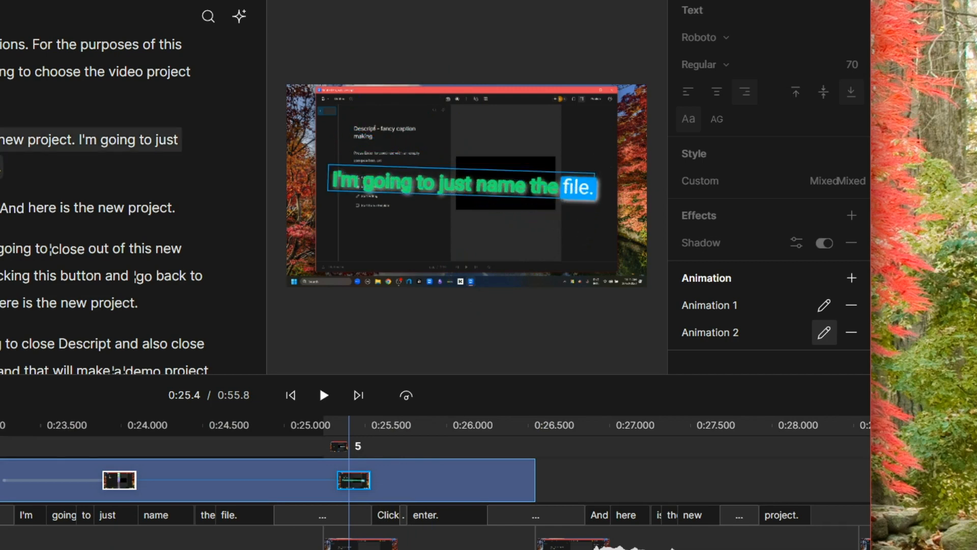
left_click(77, 140)
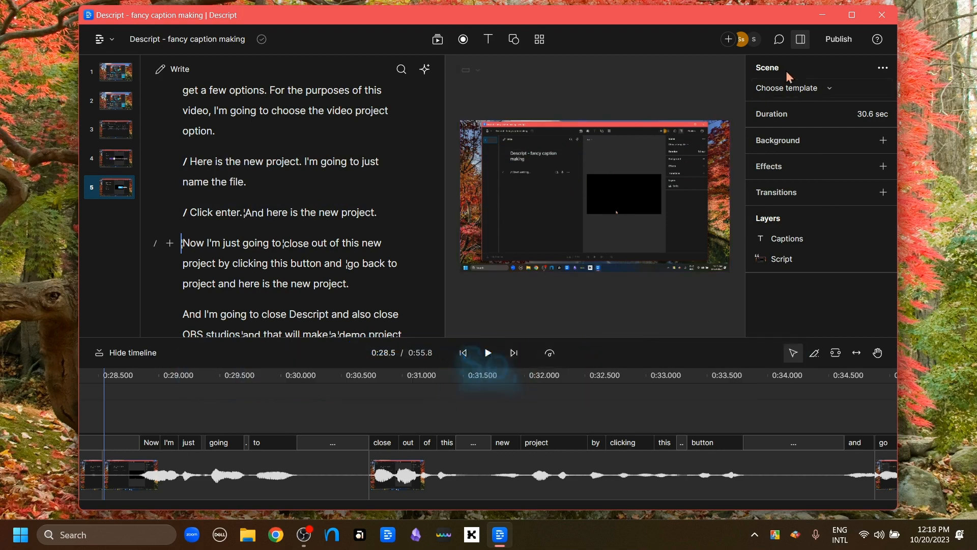
Step: Open the publishing options for the fancy caption making project
left_click(841, 39)
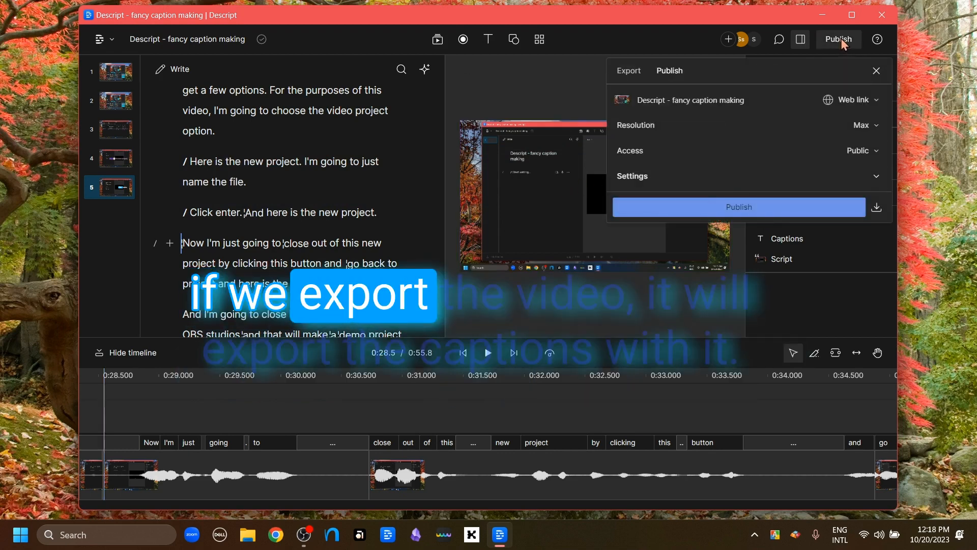